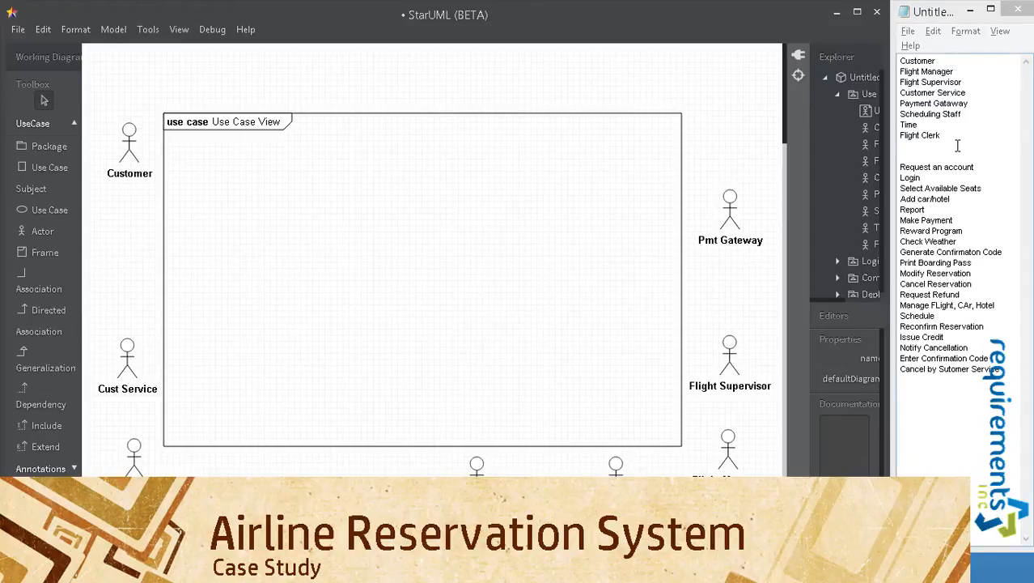
Step: Add a use case named "Request Account" inside the frame beside the Customer actor
left_click(931, 167)
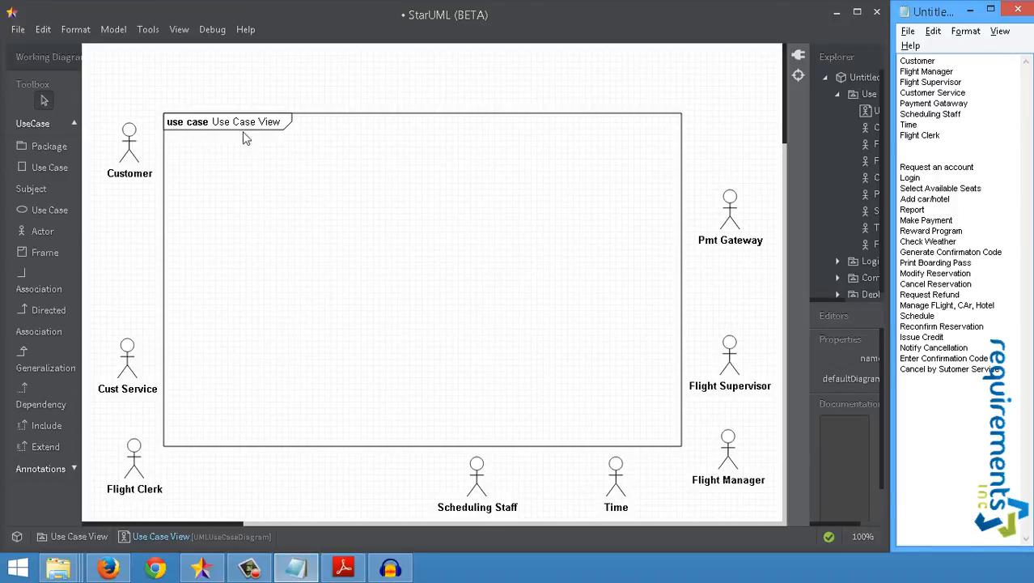
left_click(60, 212)
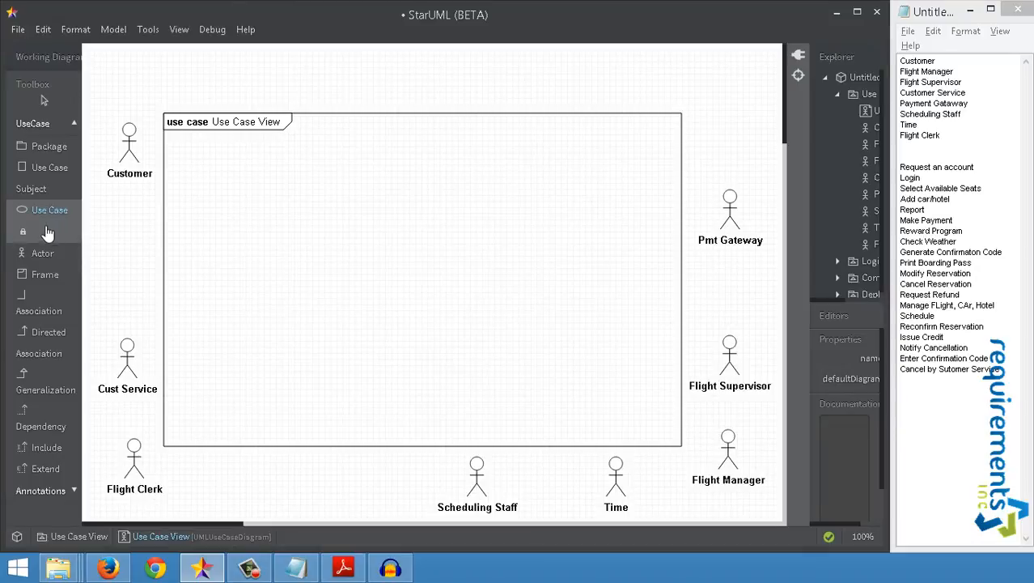
left_click(191, 160)
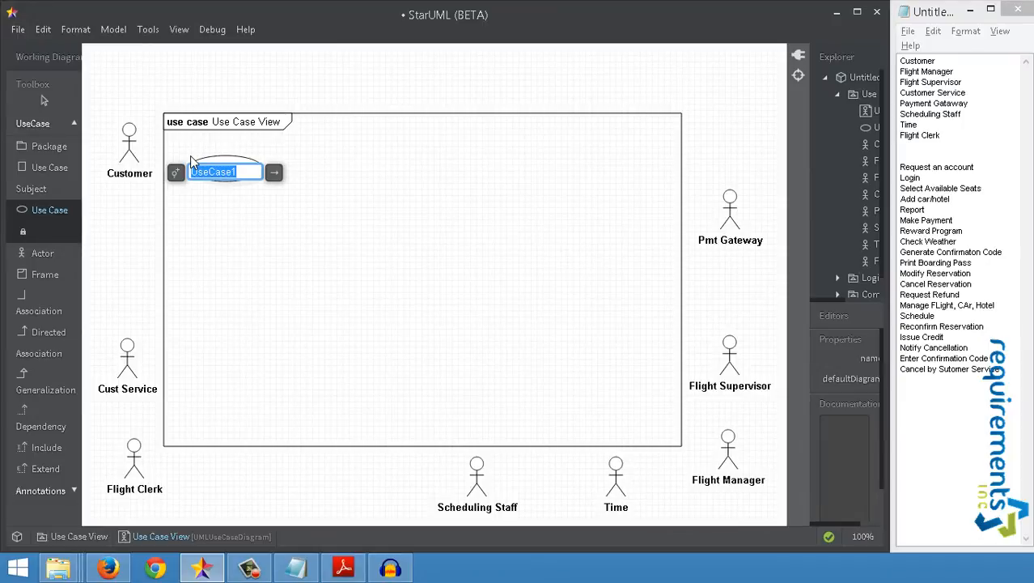
type("Requ")
type("est ")
type("Account")
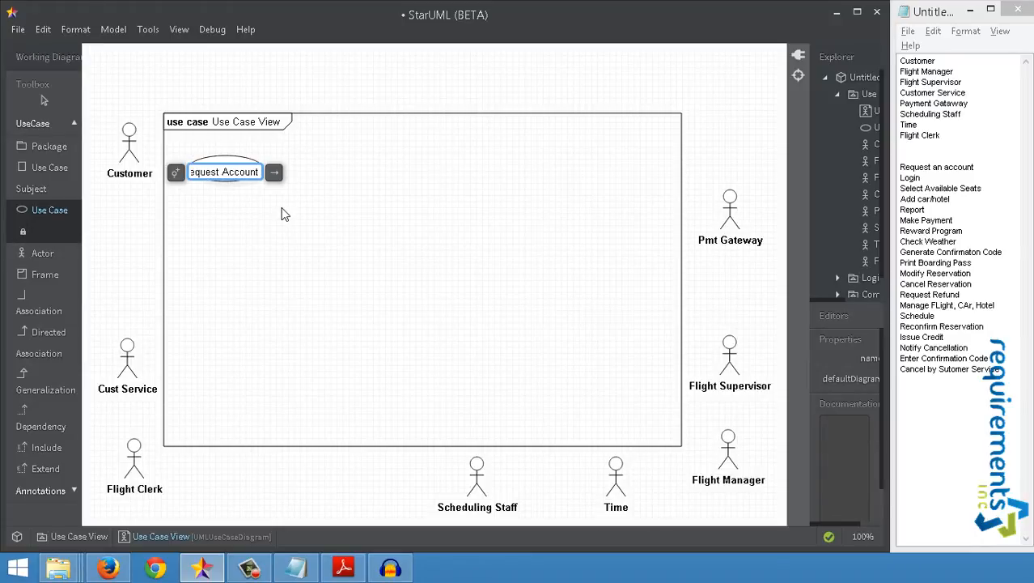
Step: Add a use case named "Login" directly below Request Account
left_click(208, 212)
type("Login")
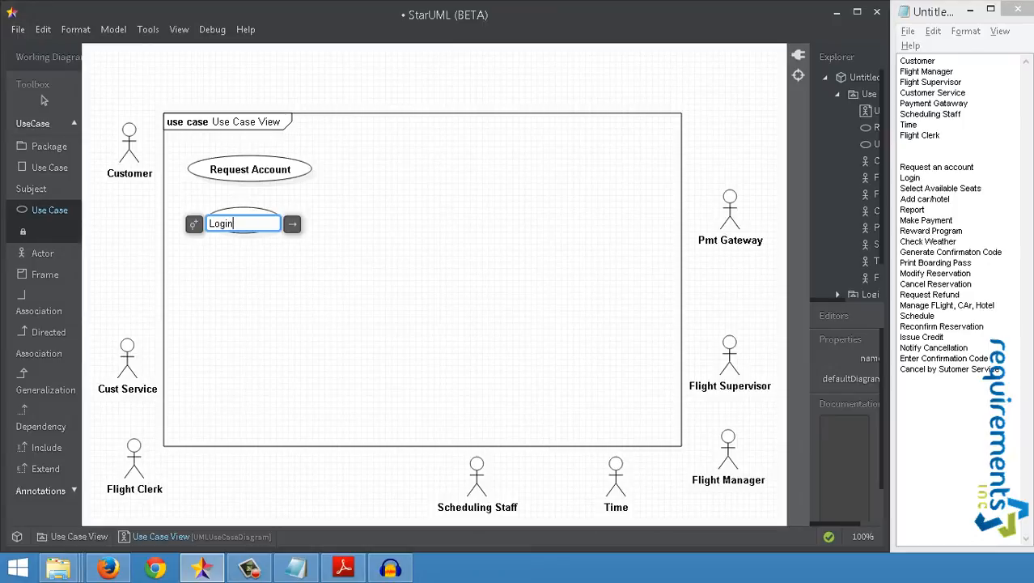
key("alt+Tab")
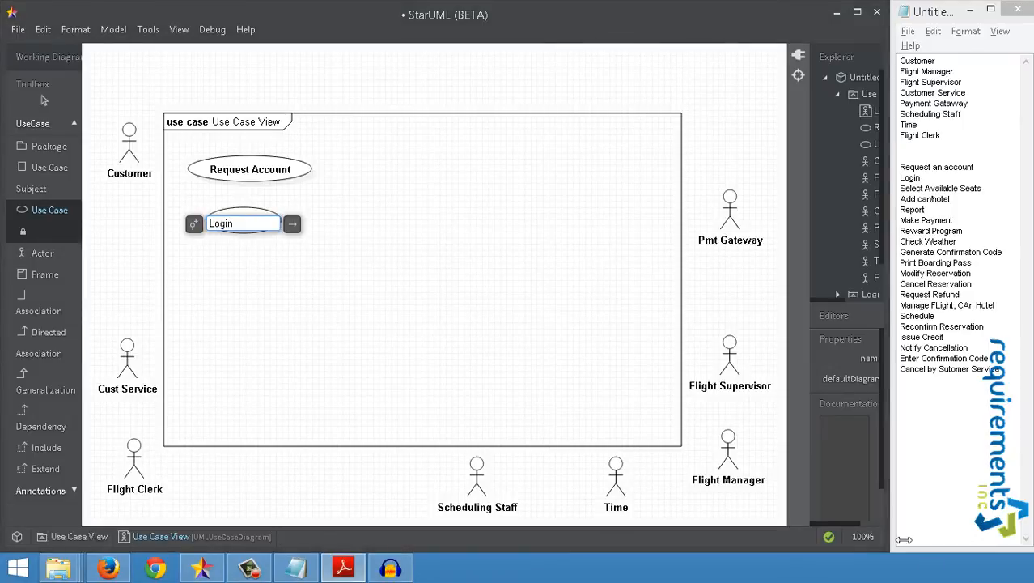
left_click(377, 26)
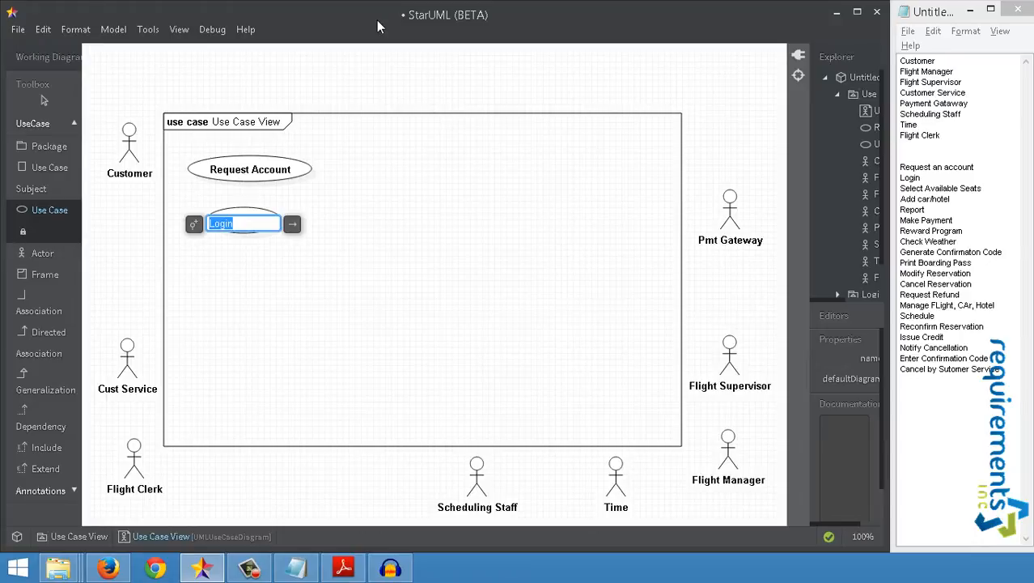
Step: Add a use case named "Make Flight Reservation" below Login
left_click(230, 272)
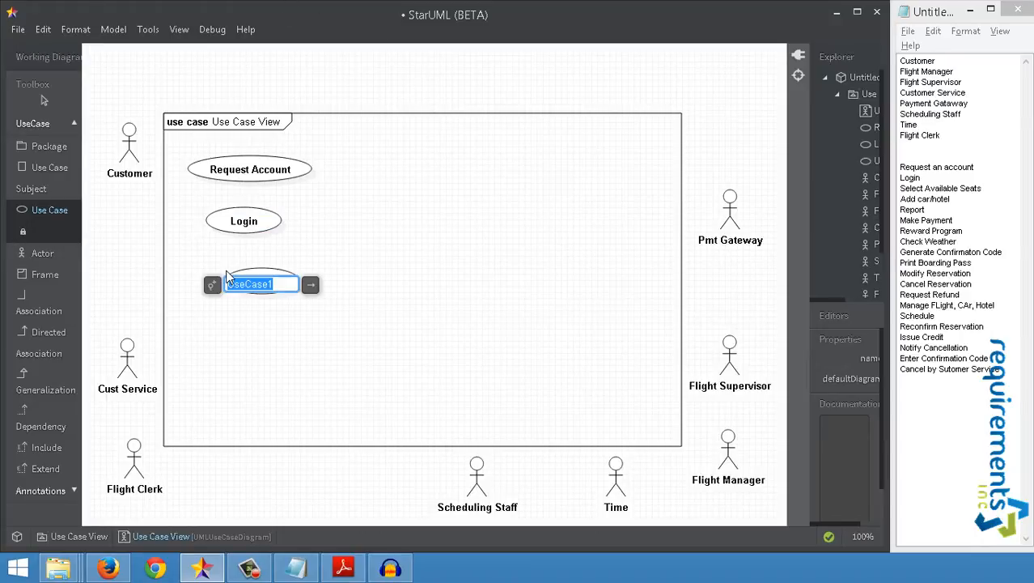
type("Make R")
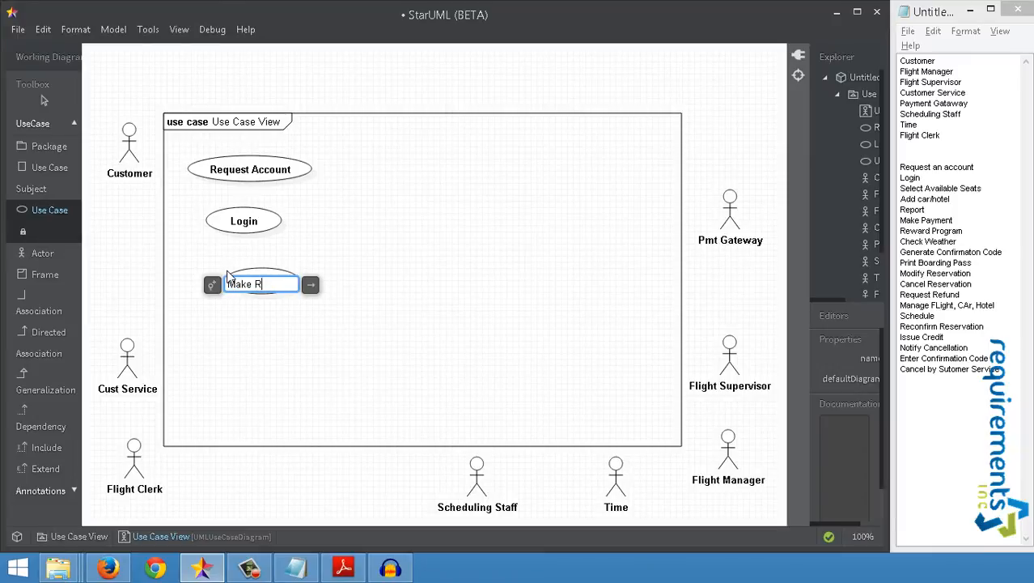
type("eservation")
type("Flight Reser")
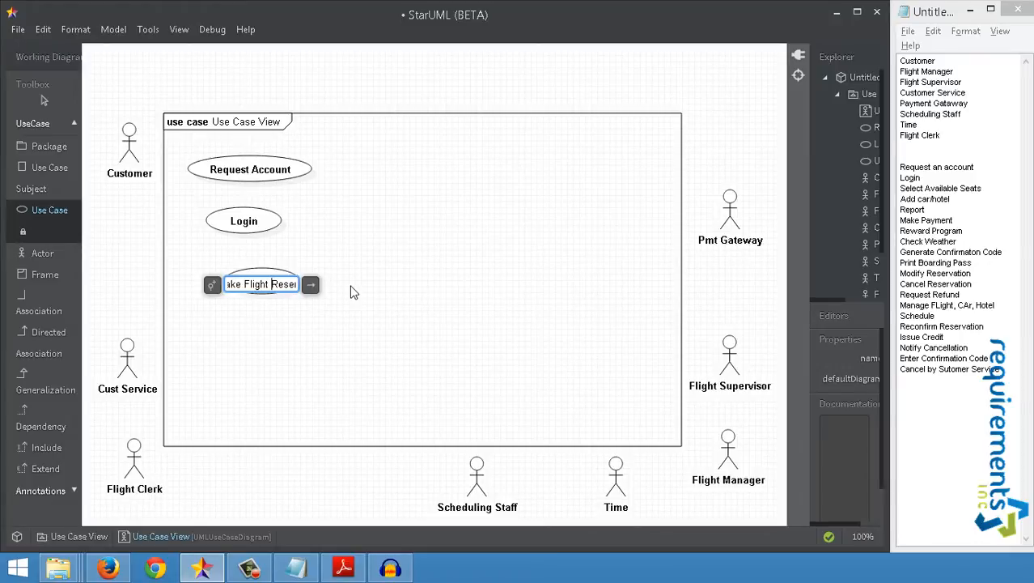
Step: In the Notepad list, replace "Select Available Seats" with "Make Flight Reservation"
left_click(913, 189)
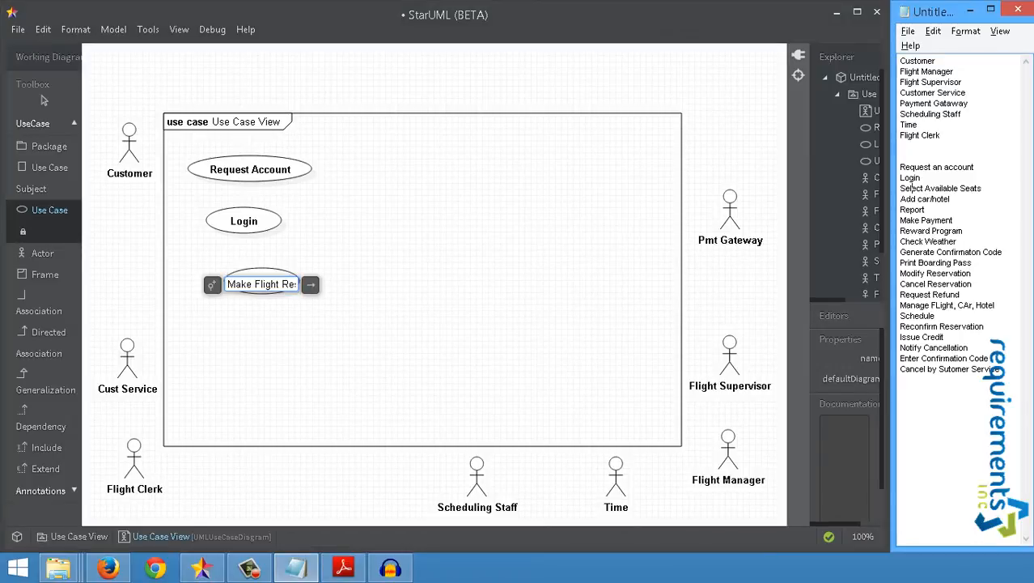
left_click_drag(901, 188, 982, 188)
type("Make Reservation")
key("ctrl+Left")
type("FLight")
left_click(927, 188)
key("BackSpace")
type("l")
Step: Add a use case named "Add Car/Hotel" in the diagram, below and right of Make Flight Reservation
left_click(354, 322)
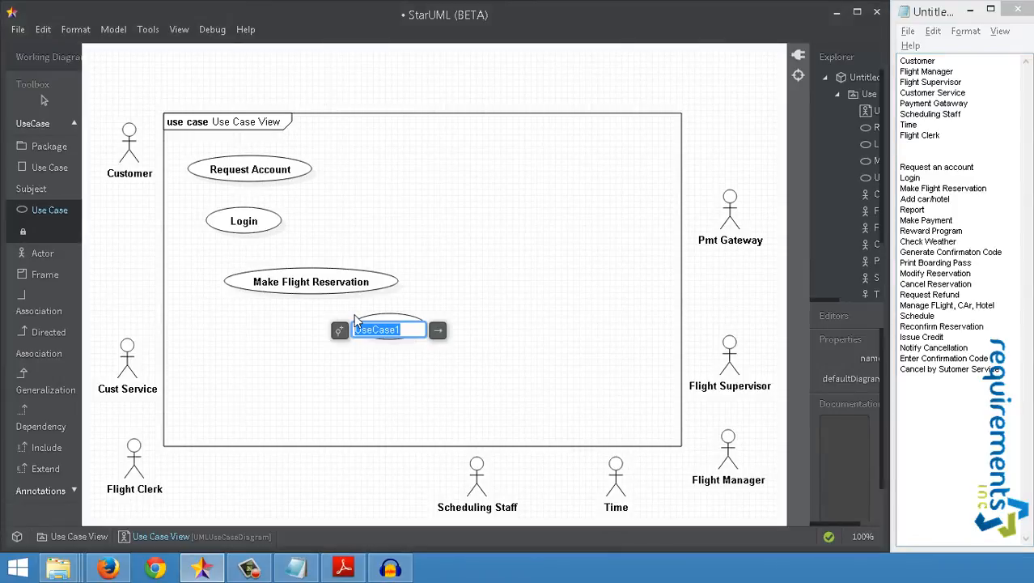
type("Add Car")
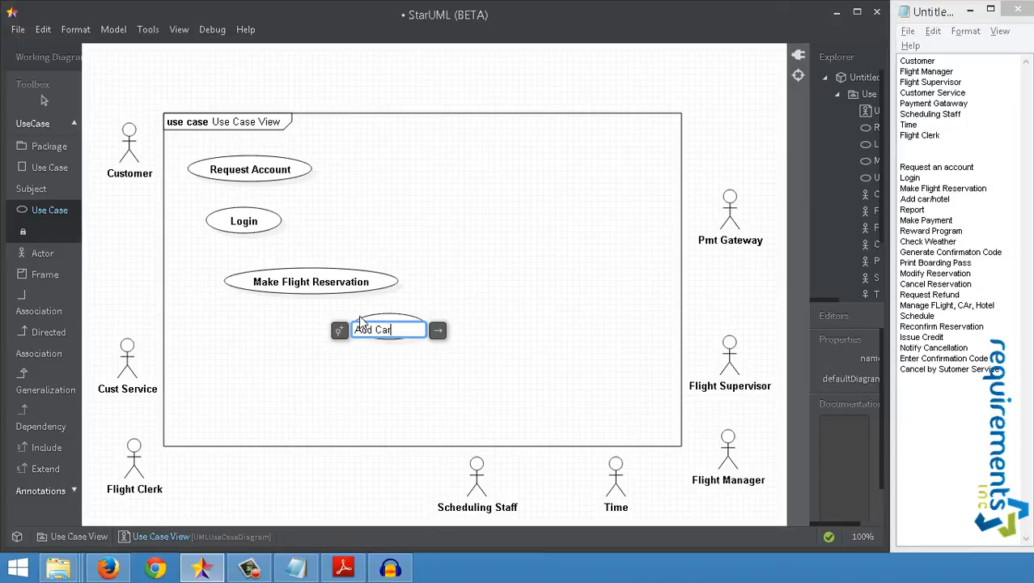
type("/Hotel")
Step: Place a use case near Flight Supervisor, name it and the Add Car/Hotel one "Generate Departure Report", and leave a default-named use case between them
left_click(960, 214)
key("shift+Home")
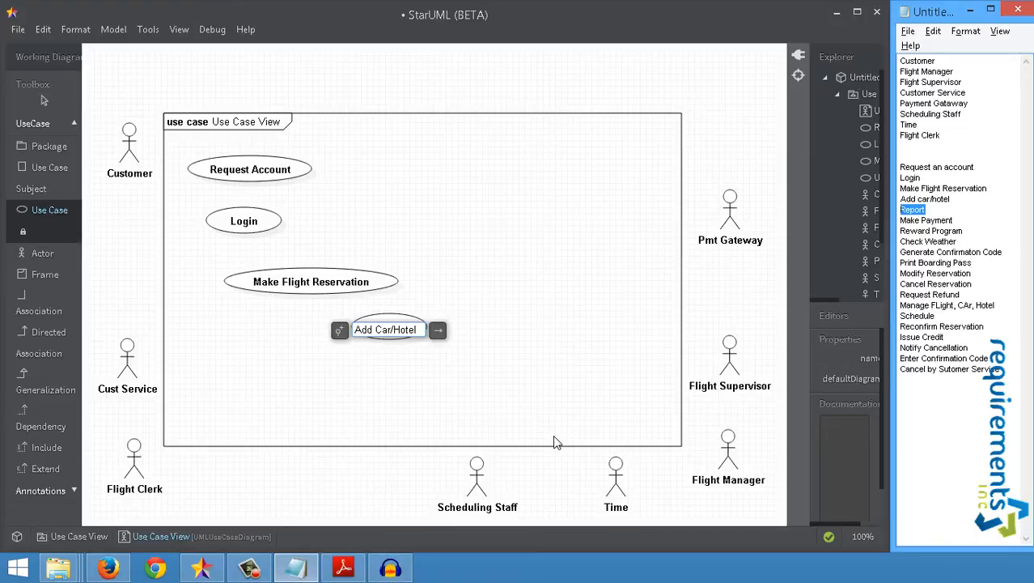
left_click(586, 396)
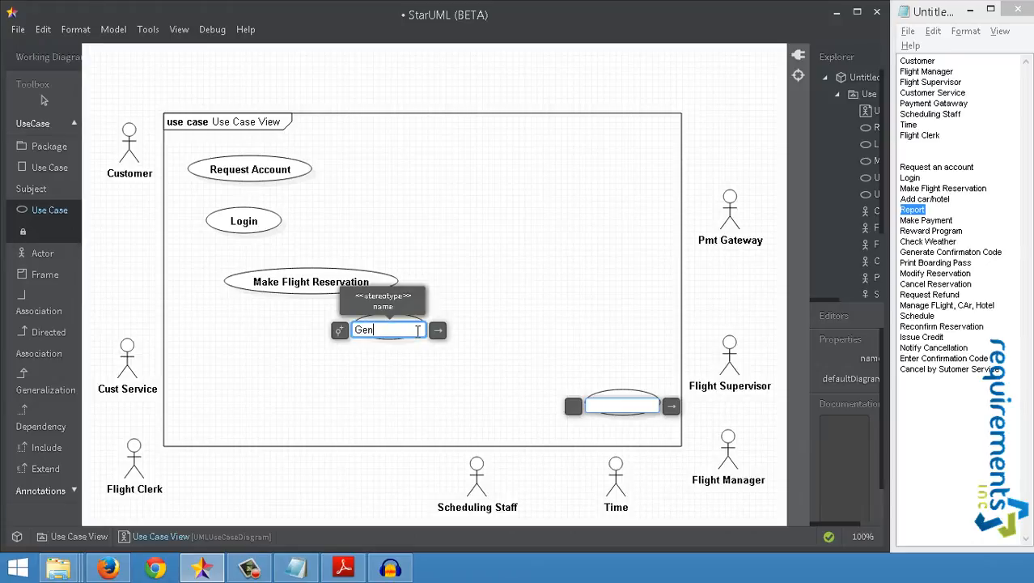
type("erate Dep")
type(" Report")
key("Left")
key("Left")
key("Left")
key("Left")
key("Left")
key("Left")
key("Left")
type("arture")
left_click(430, 375)
key("Return")
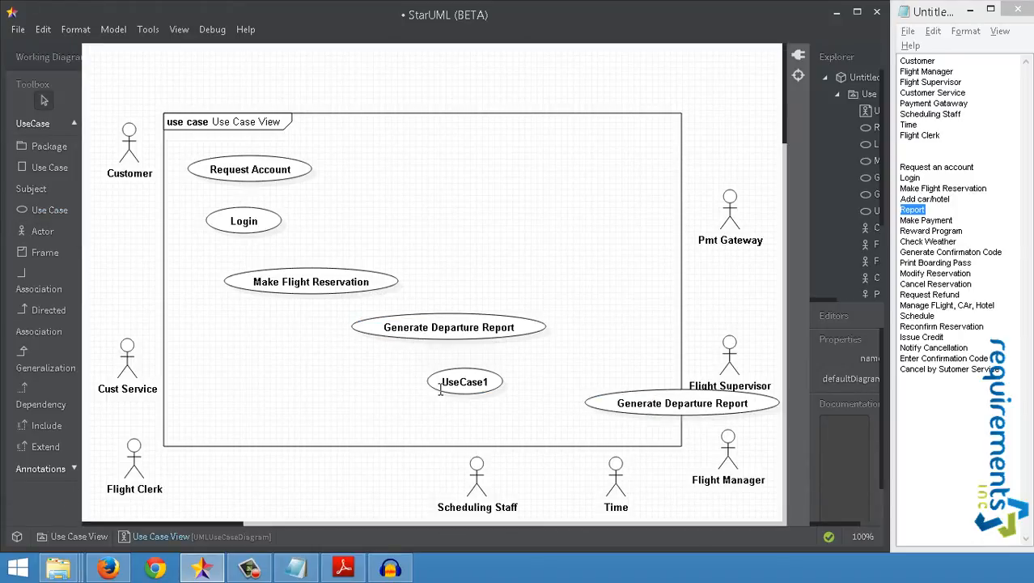
Step: Move the lower Generate Departure Report use case inside the frame and rename it "Generate Passenger Maifest"
left_click_drag(695, 409, 576, 418)
double_click(571, 419)
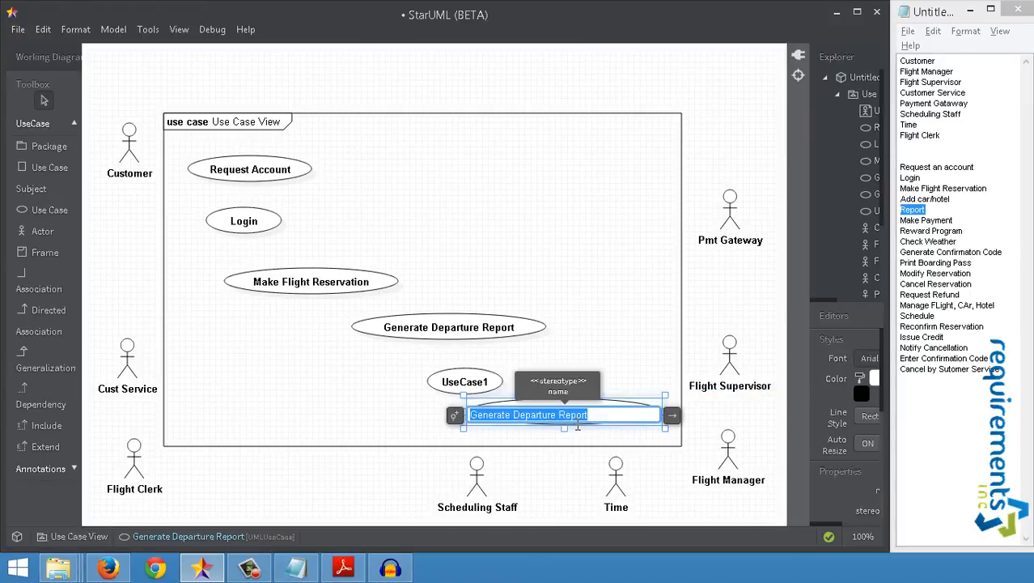
key("ctrl+Left")
key("ctrl+Left")
key("shift+End")
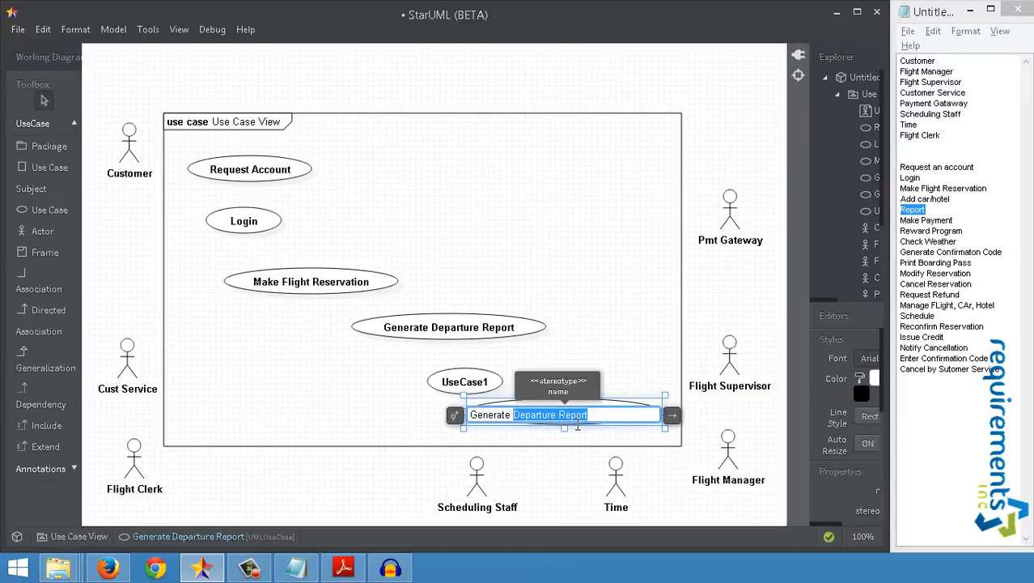
type("Passen")
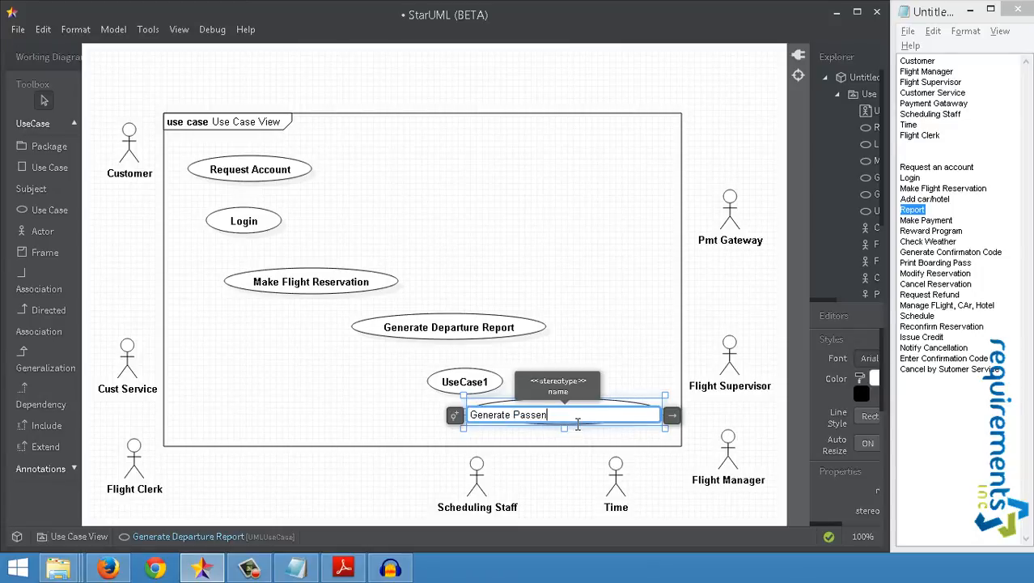
type("ger Maifest")
left_click(398, 446)
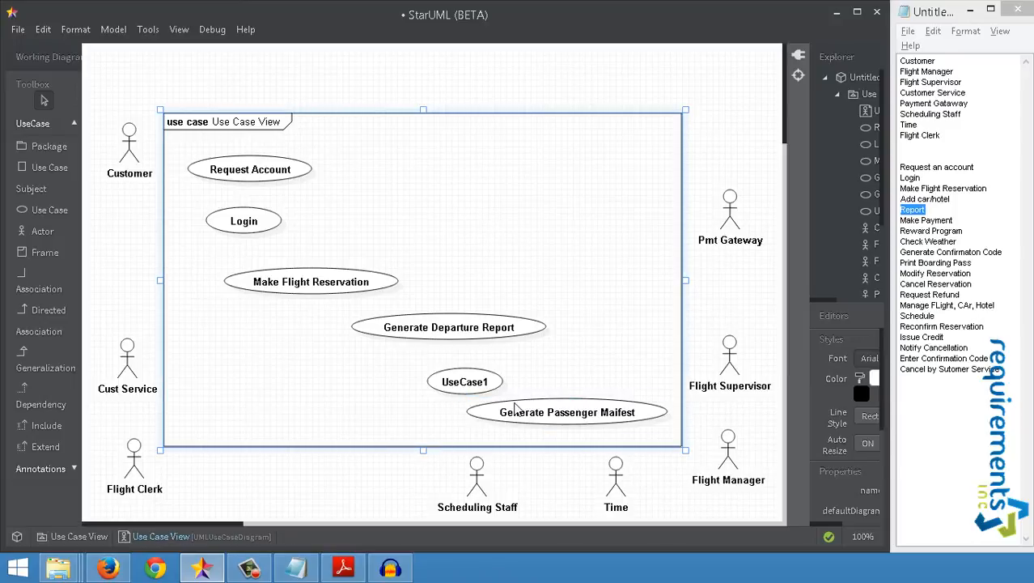
Step: Move Generate Departure Report right, above the passenger manifest use case, and shift UseCase1 left to below Make Flight Reservation
left_click(540, 417)
left_click_drag(477, 330, 595, 345)
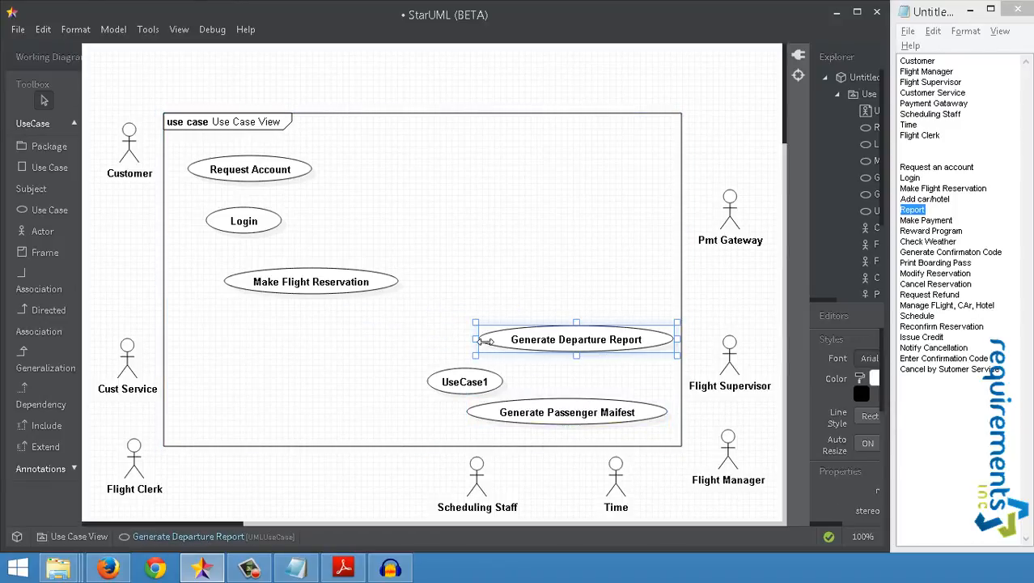
left_click_drag(611, 347, 608, 343)
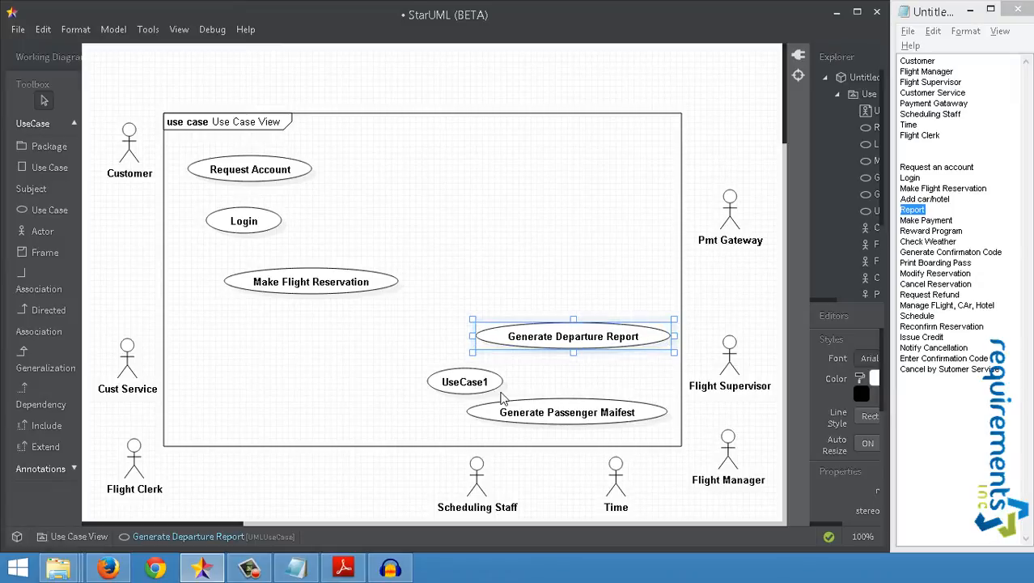
left_click_drag(479, 389, 376, 377)
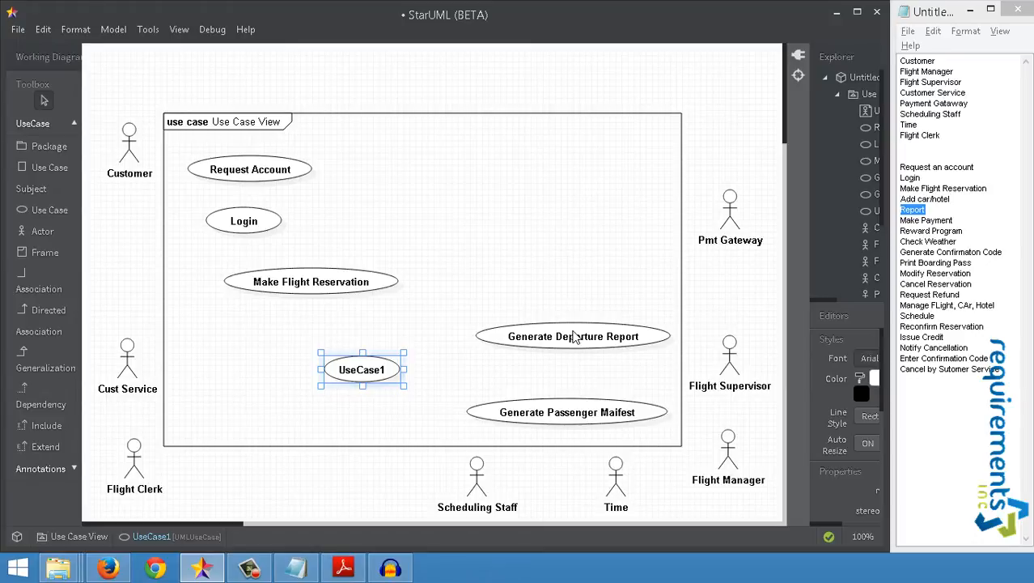
Step: In the Notepad list, replace "Report" with two entries, "Generate Dep Rpt" and "Generate Psgr Manifest"
left_click(934, 212)
double_click(934, 212)
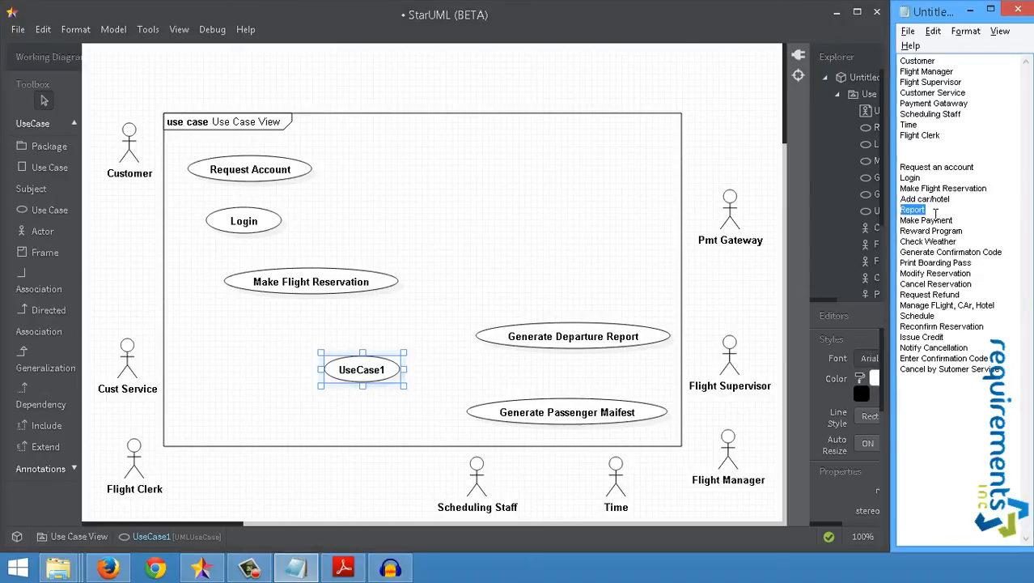
type("Generate ")
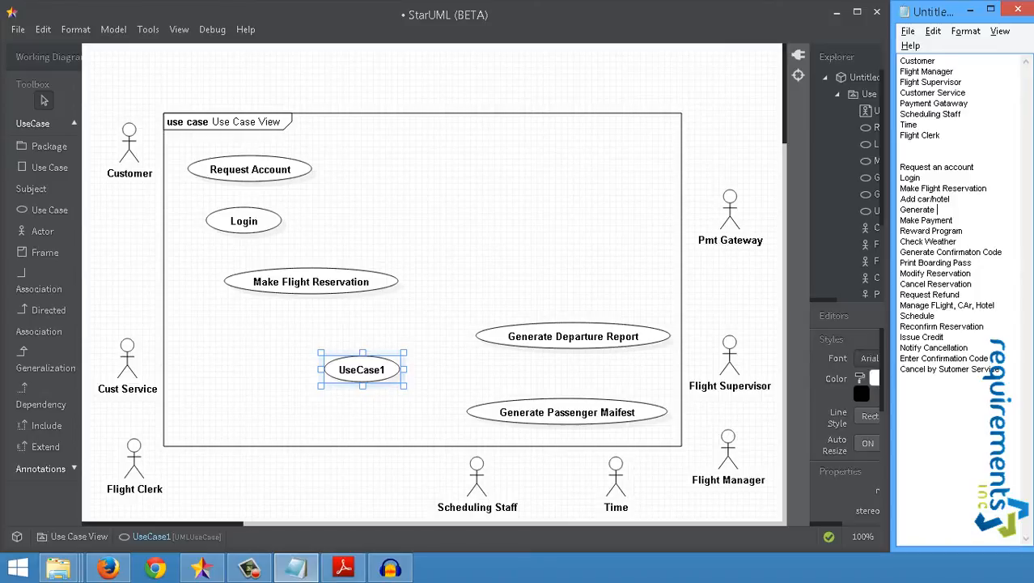
type("Dep Rpt")
key("Return")
type("Generate ")
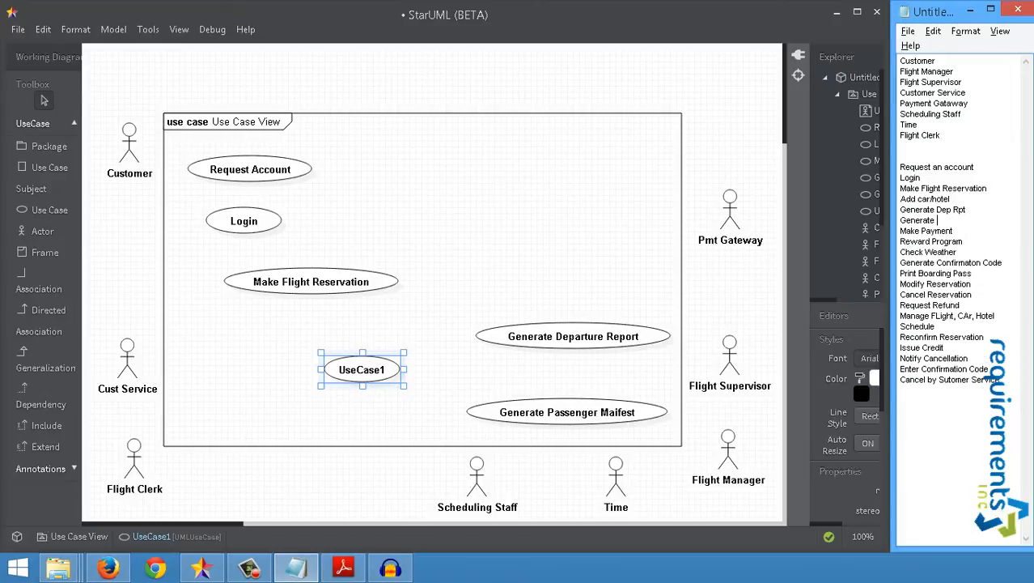
type("Psgr Manifest")
key("Down")
Step: Add a use case named "Make Payment" to the diagram, right of Make Flight Reservation and facing the Pmt Gateway actor
left_click(312, 284)
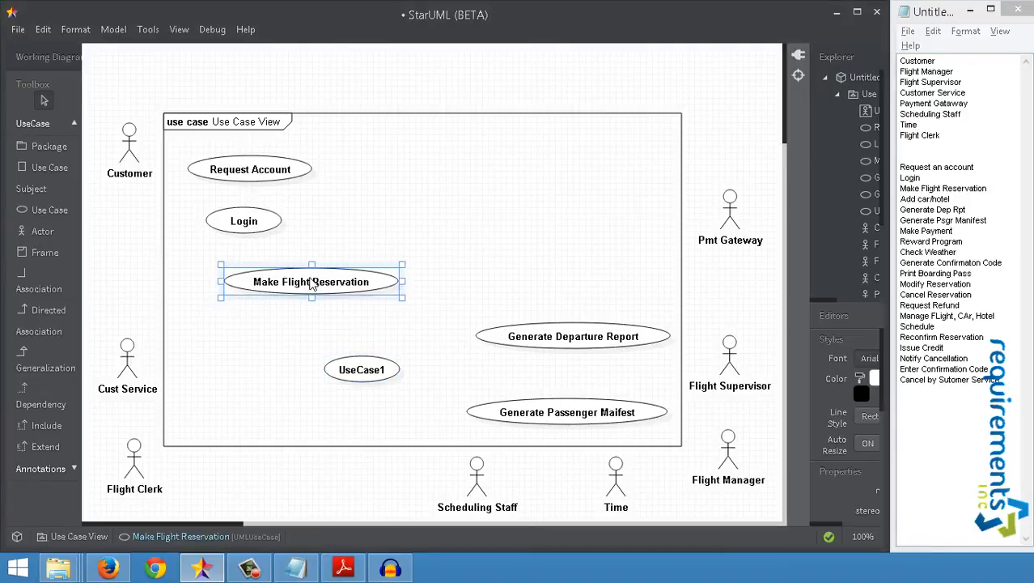
left_click(70, 213)
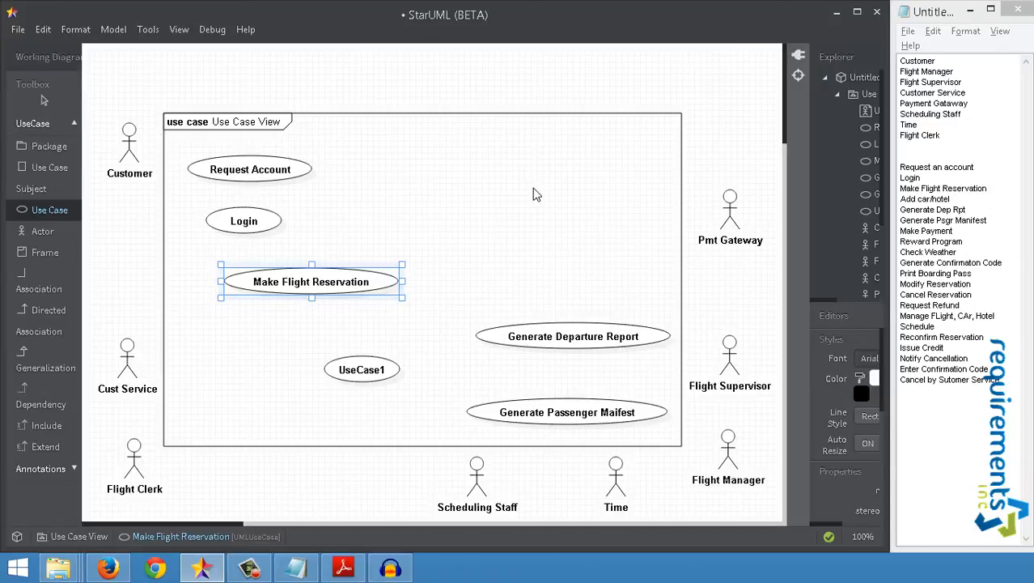
left_click(470, 243)
type("Make")
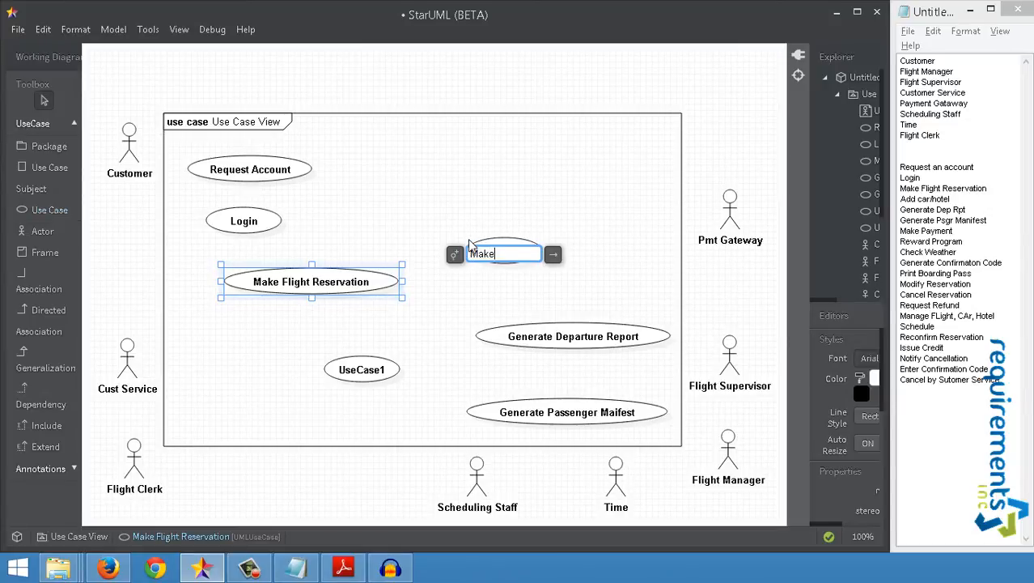
type(" Payment")
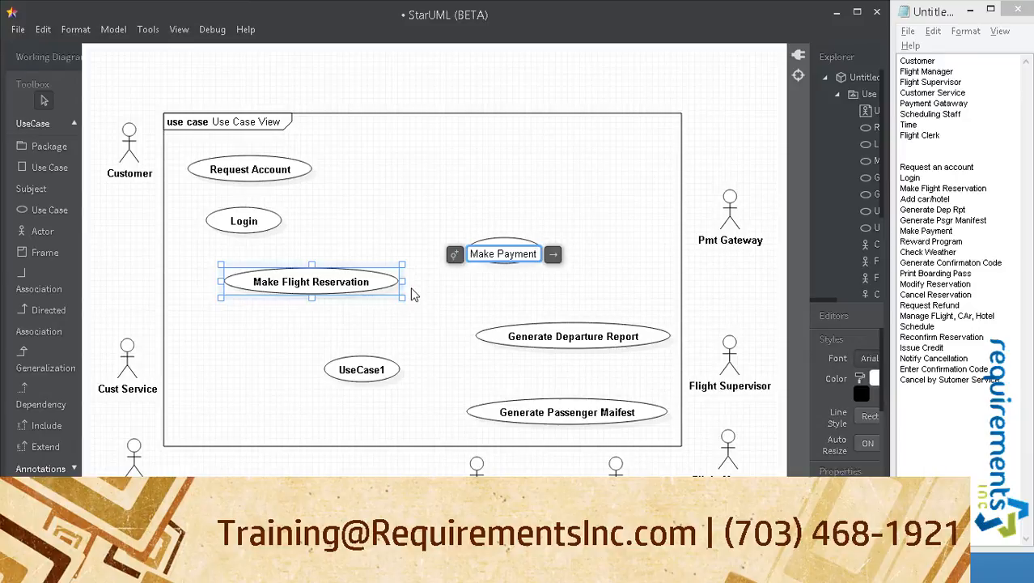
Step: Highlight the "Reward Program" entry in the Notepad list as the requirement being considered
left_click(968, 243)
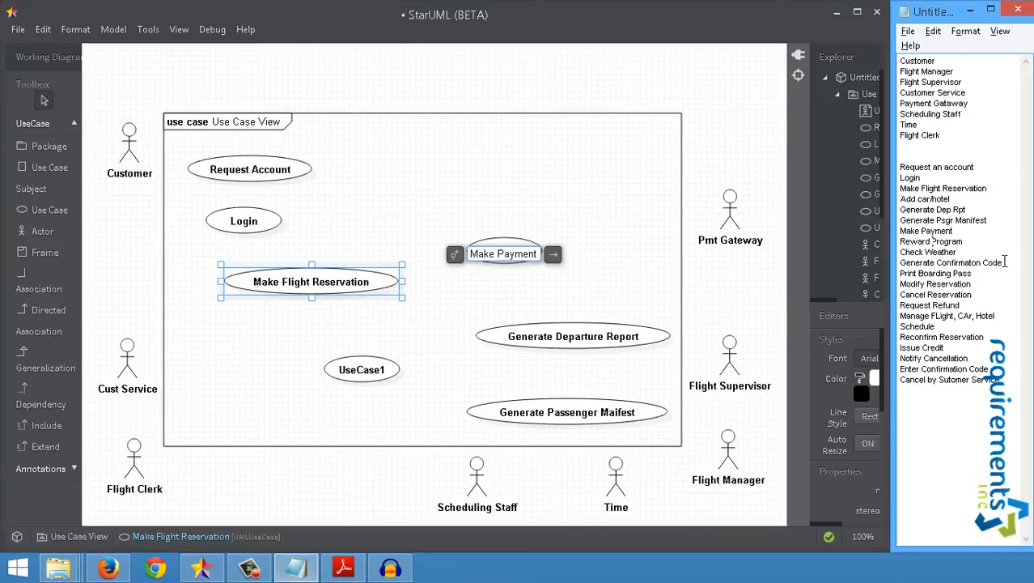
key("ctrl+Left")
key("ctrl+shift+Right")
key("ctrl+shift+Right")
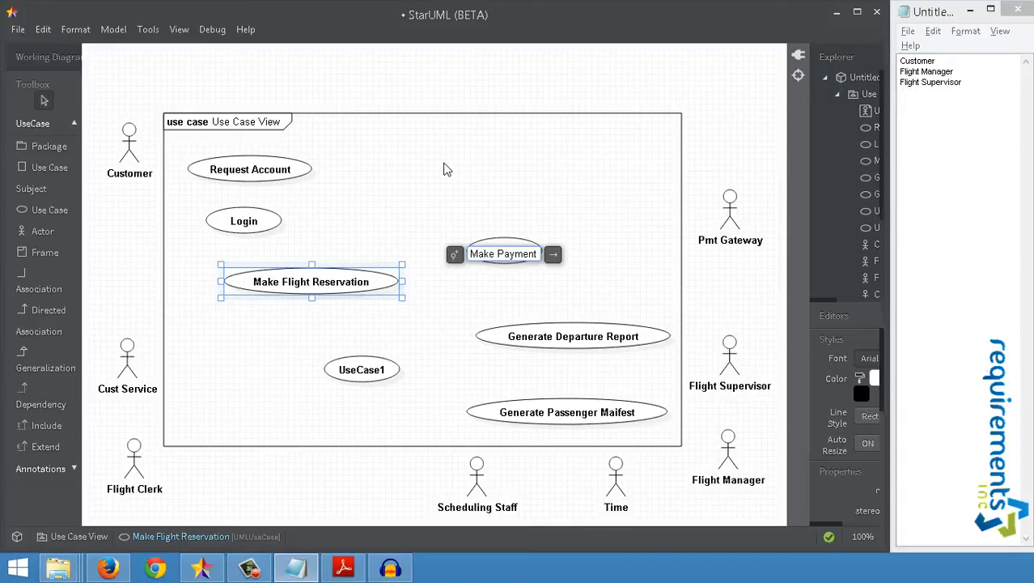
Step: Add a use case named "Redeem Rewards" near the top of the system frame, above Make Payment
left_click(444, 169)
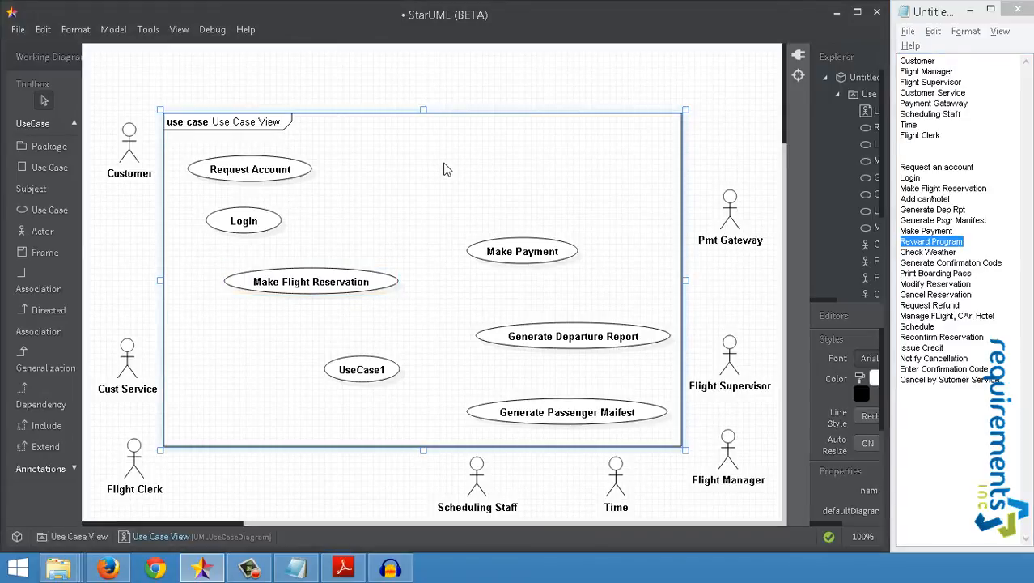
left_click(46, 210)
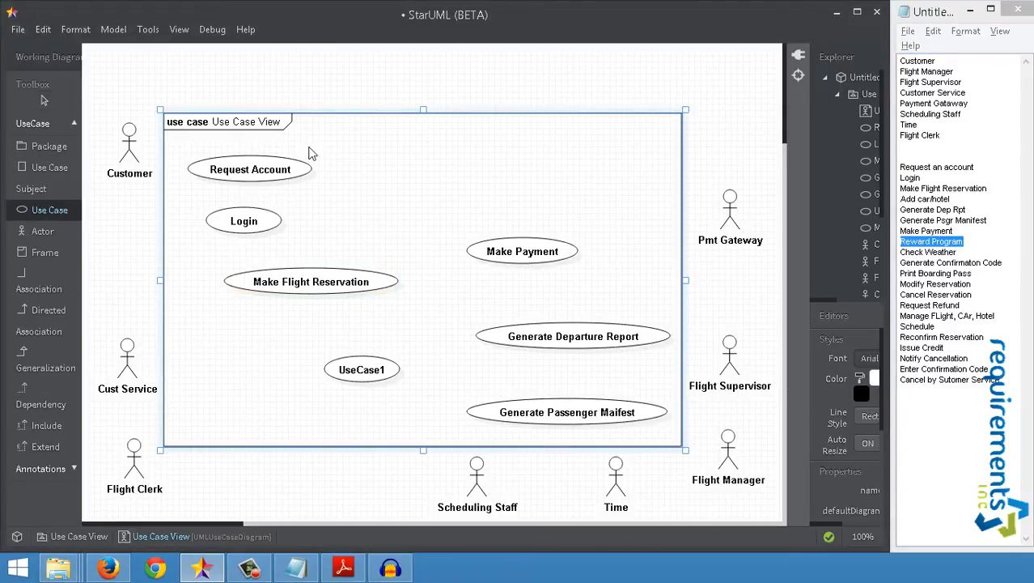
left_click(443, 149)
type("Red")
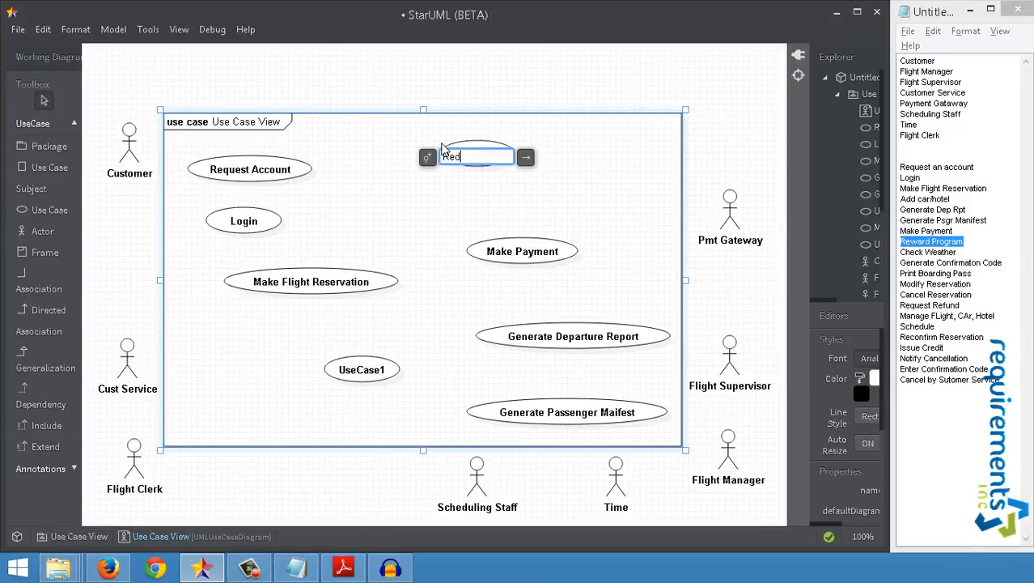
type("eem Rewards")
Step: Change the "Reward Program" entry in the Notepad list to "Redeem Rewards"
left_click(971, 241)
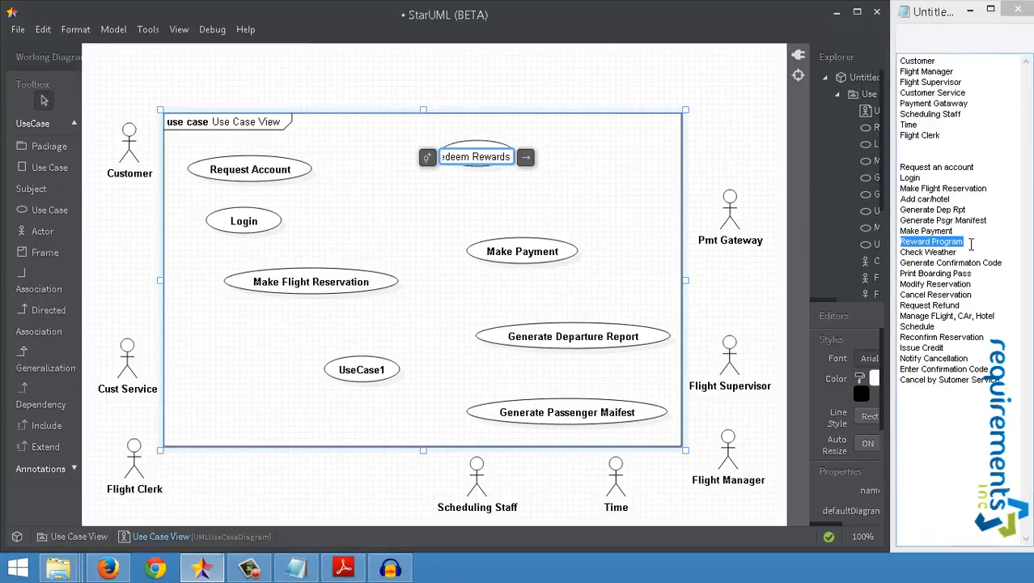
key("ctrl+shift+Left")
key("BackSpace")
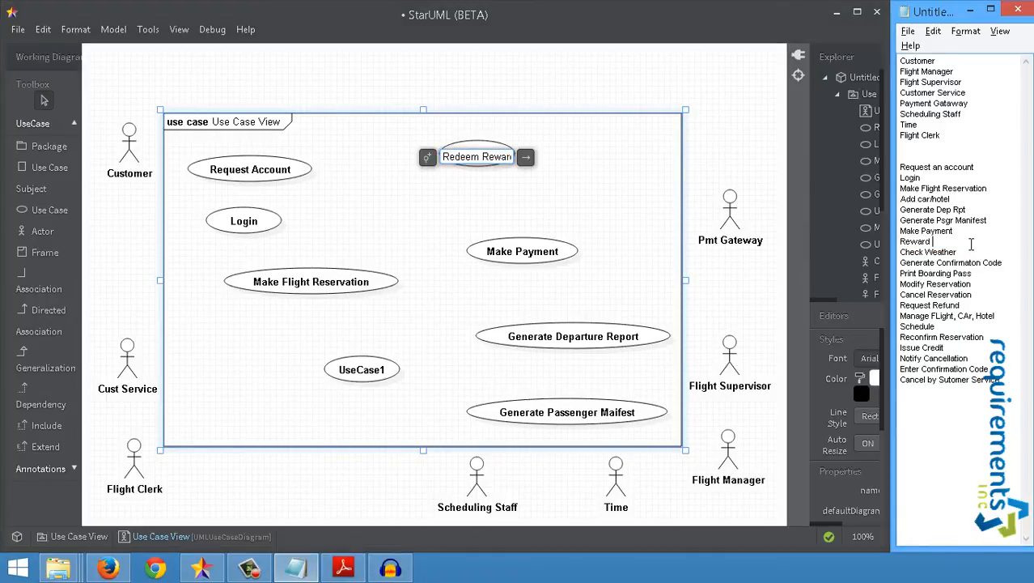
key("Home")
type("Redeem")
key("End")
type("s")
Step: Highlight the "Check Weather" entry in the Notepad list as the requirement being considered
left_click(317, 291)
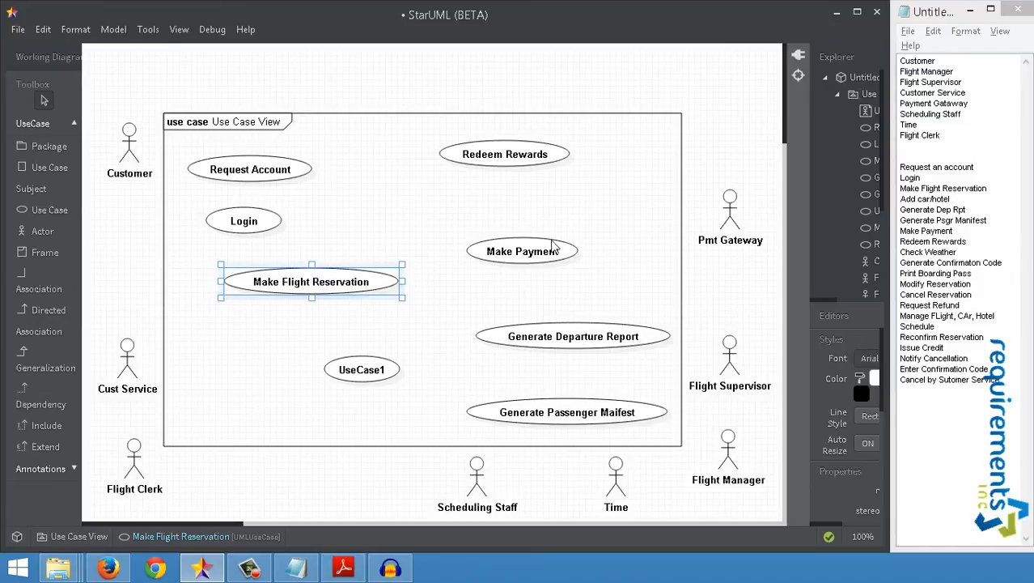
left_click(952, 254)
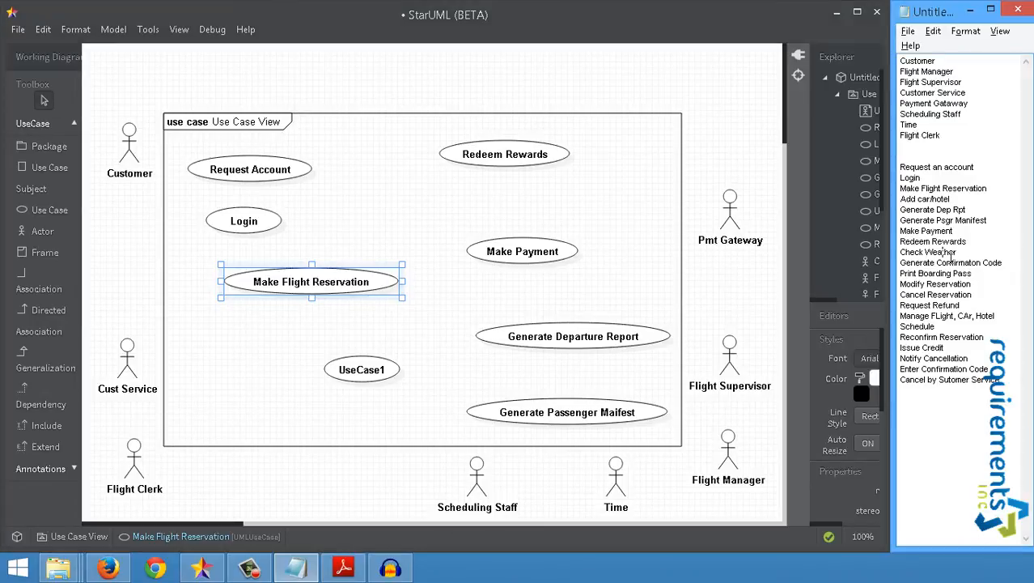
key("ctrl+Left")
key("ctrl+Left")
key("ctrl+shift+Right")
key("ctrl+shift+Right")
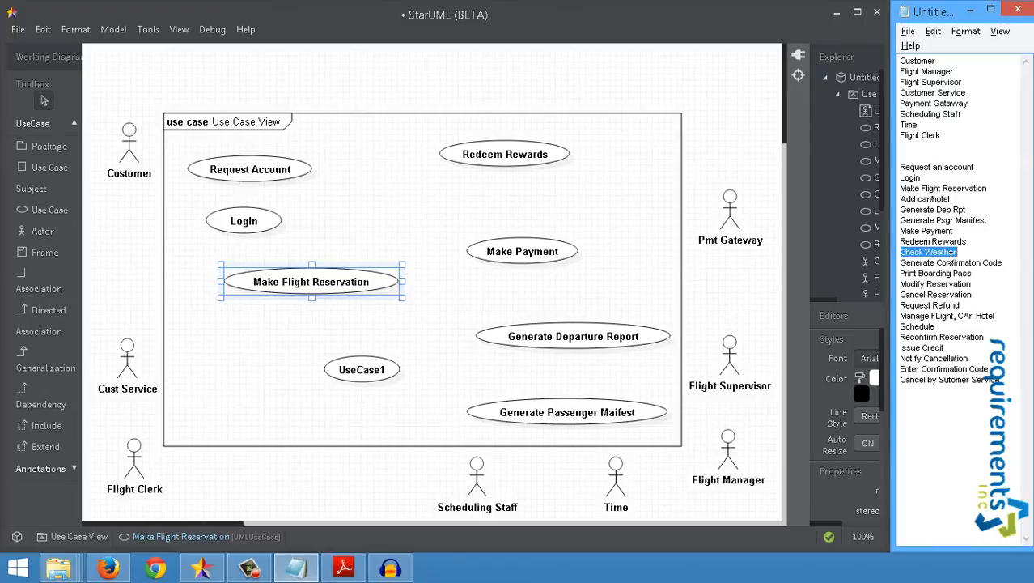
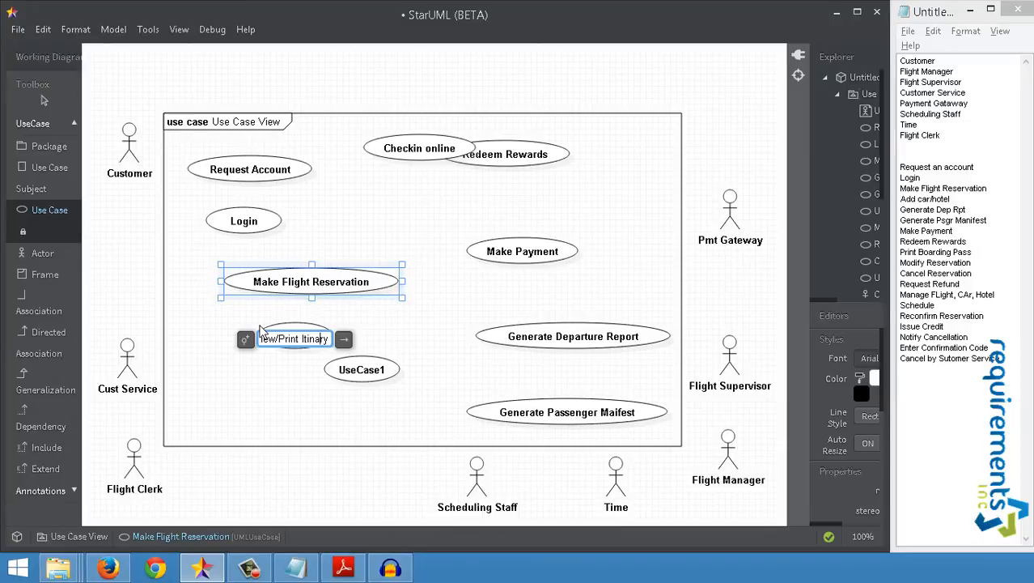
Step: Name the use case below Make Flight Reservation "View/Print Itenary" and place another unnamed use case near the frame's lower edge
type("enar")
left_click(285, 416)
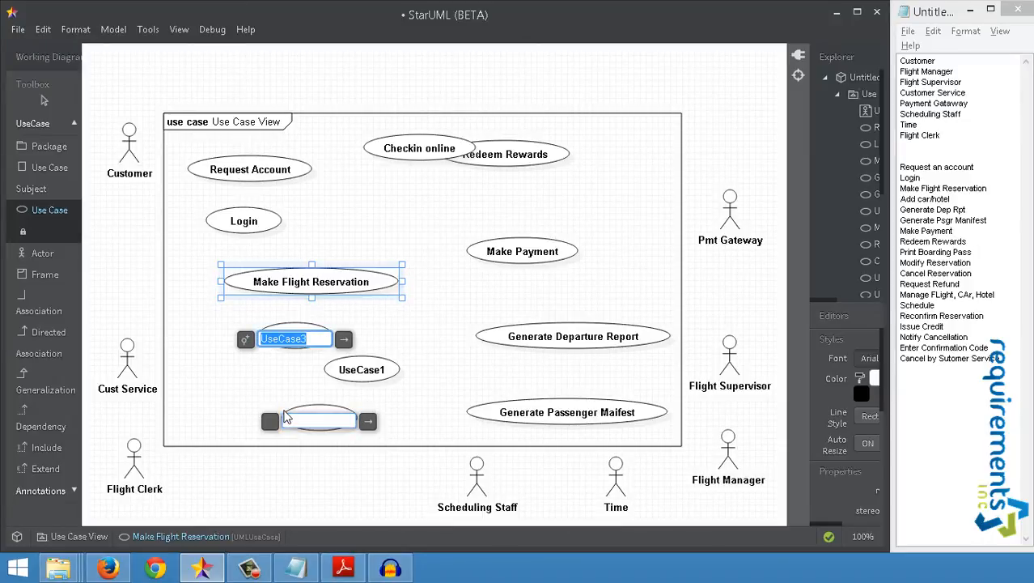
double_click(295, 336)
type("View/")
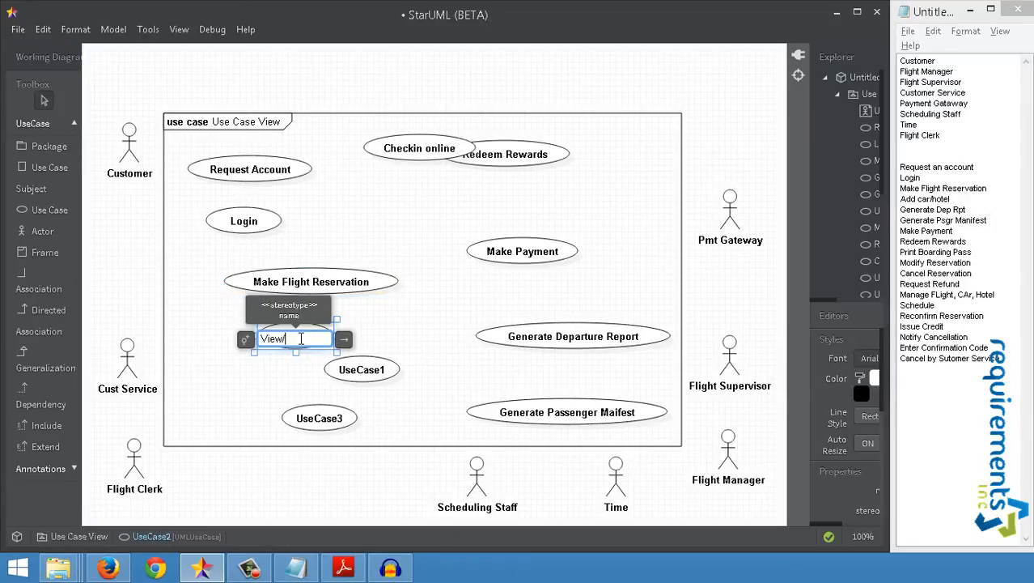
type("Print Itenary")
Step: In the Notepad list, replace "Print Boarding Pass" with two entries, "Checkin online" and "View/Print Itenary"
double_click(1003, 243)
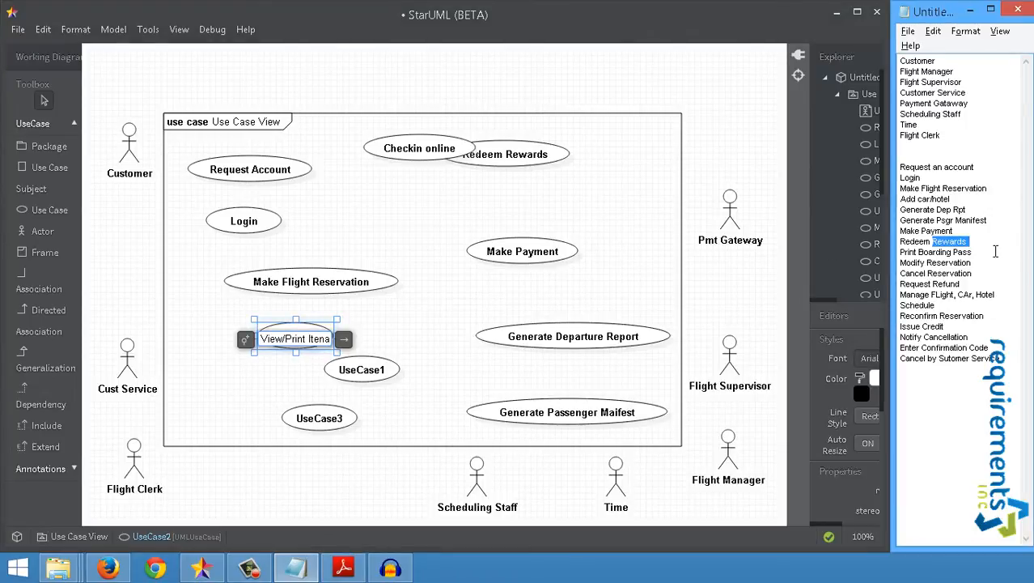
left_click(996, 252)
key("ctrl+shift+Left")
key("ctrl+shift+Left")
key("ctrl+shift+Left")
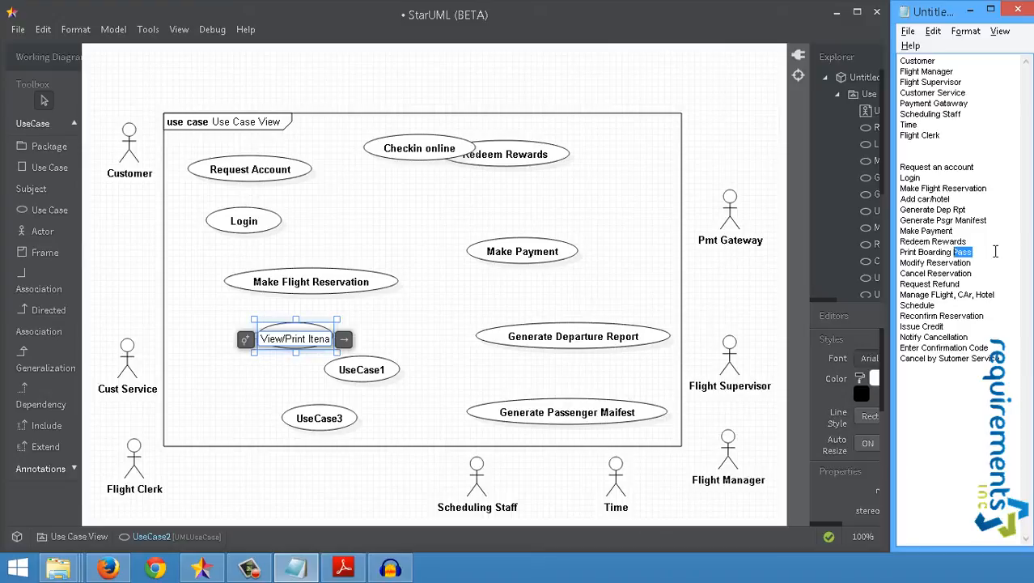
type("Checkin online")
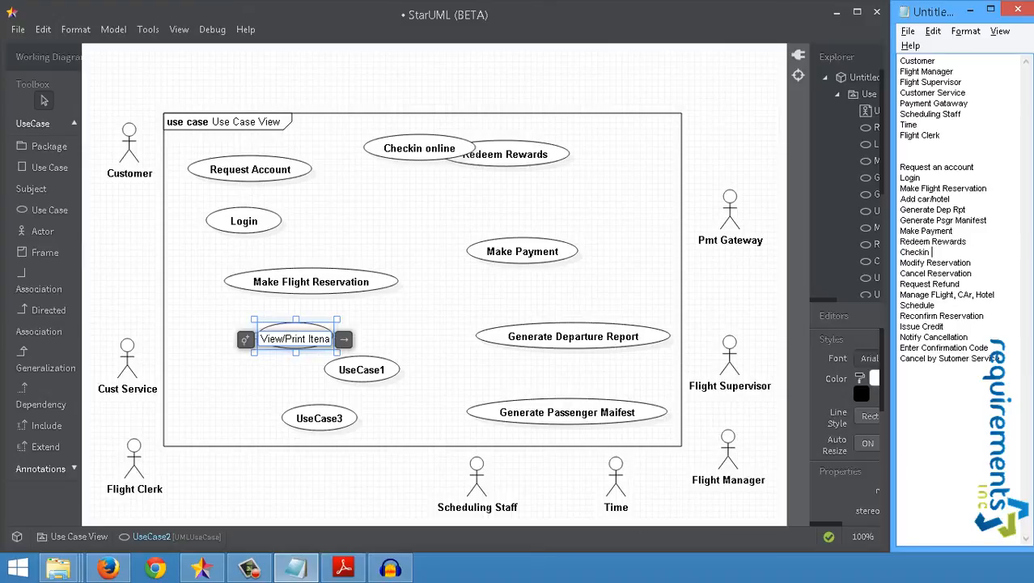
key("Return")
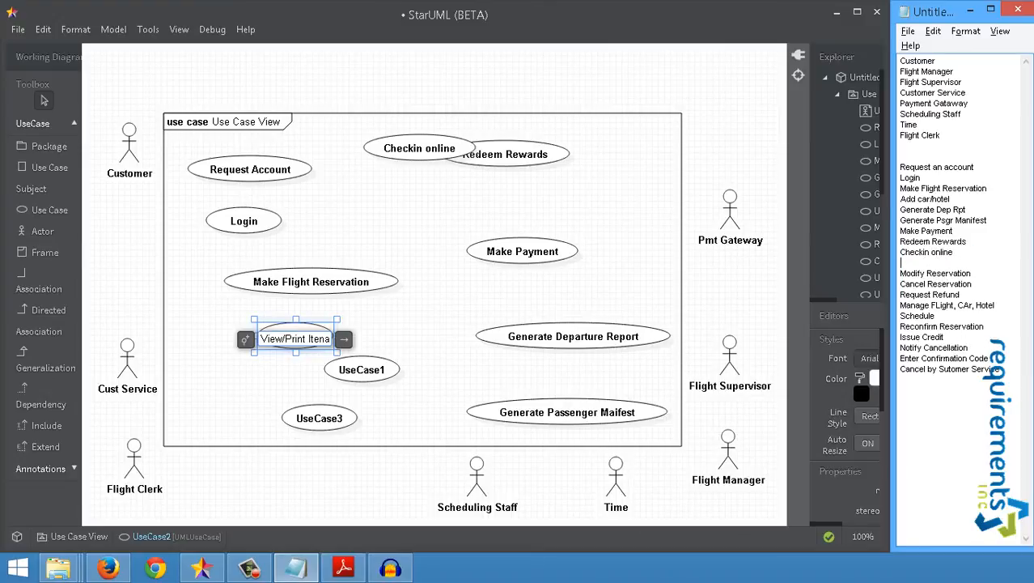
type("View/Print Itenary")
key("Return")
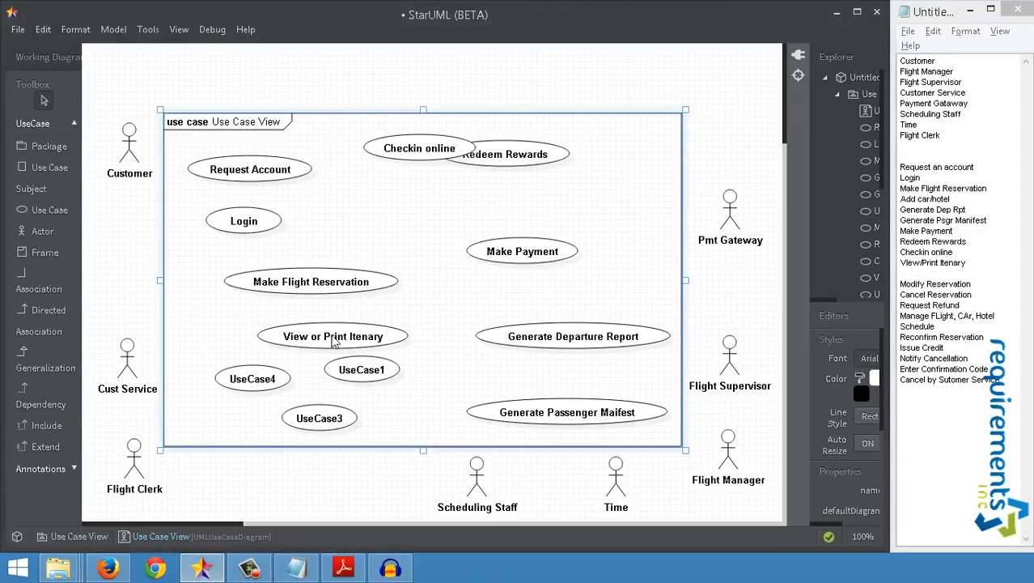
Step: Move View or Print Itenary directly under Make Flight Reservation, aligned with its left end, and delete the spare UseCase4
left_click(300, 327)
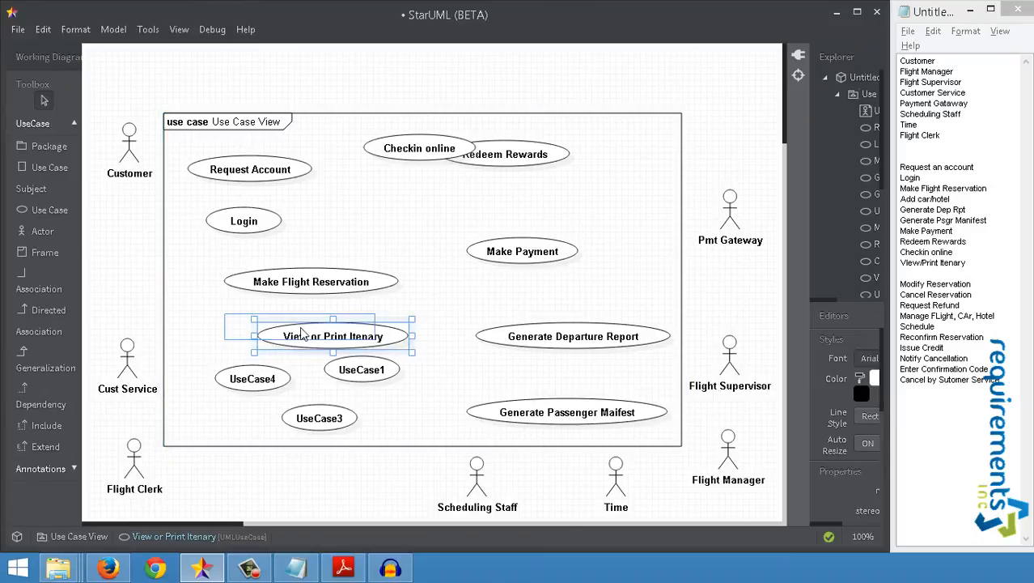
left_click(254, 384)
key("Delete")
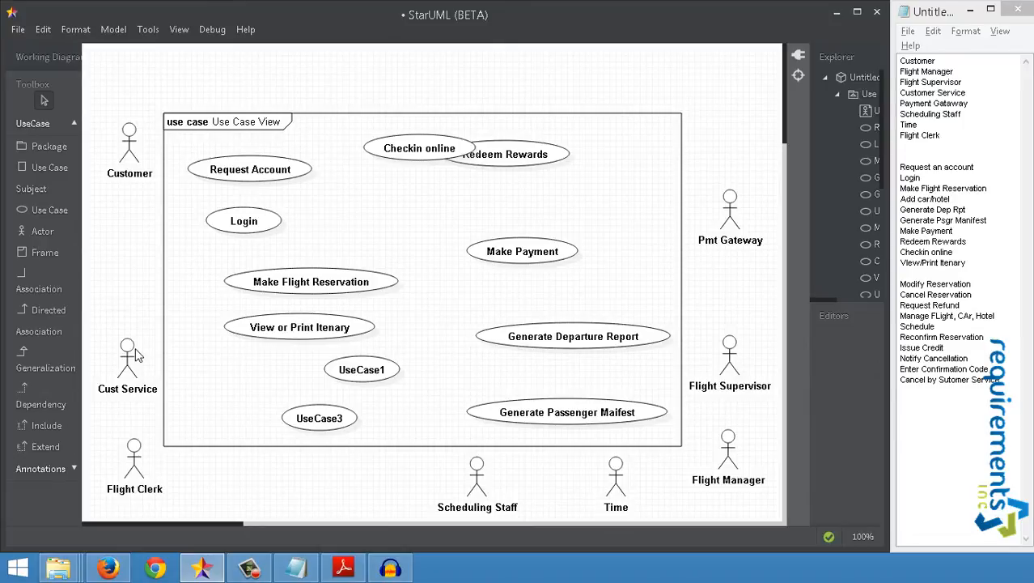
Step: Add a use case named "Modify/Cancel Reservation" below View or Print Itenary
left_click(47, 210)
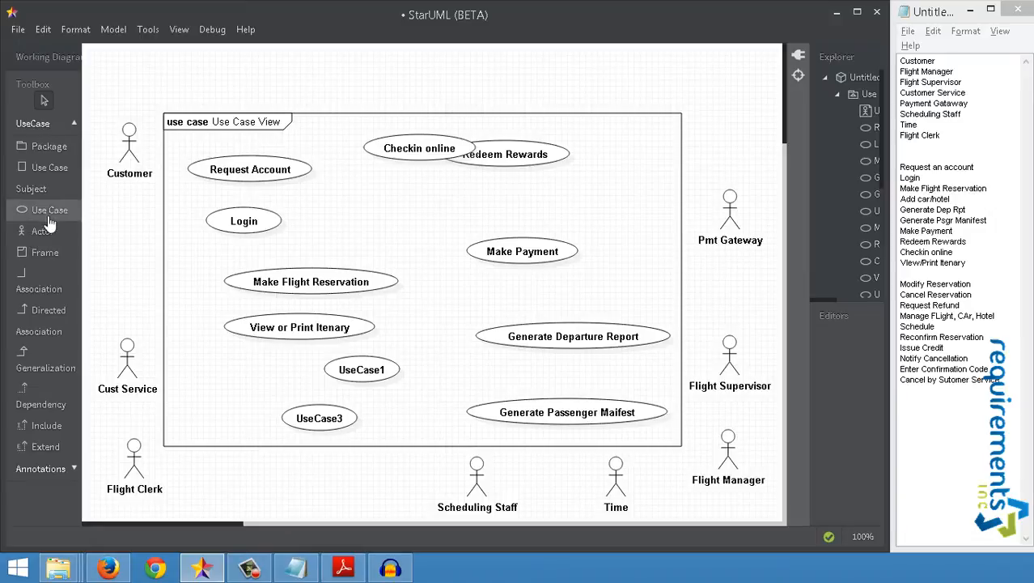
left_click(211, 377)
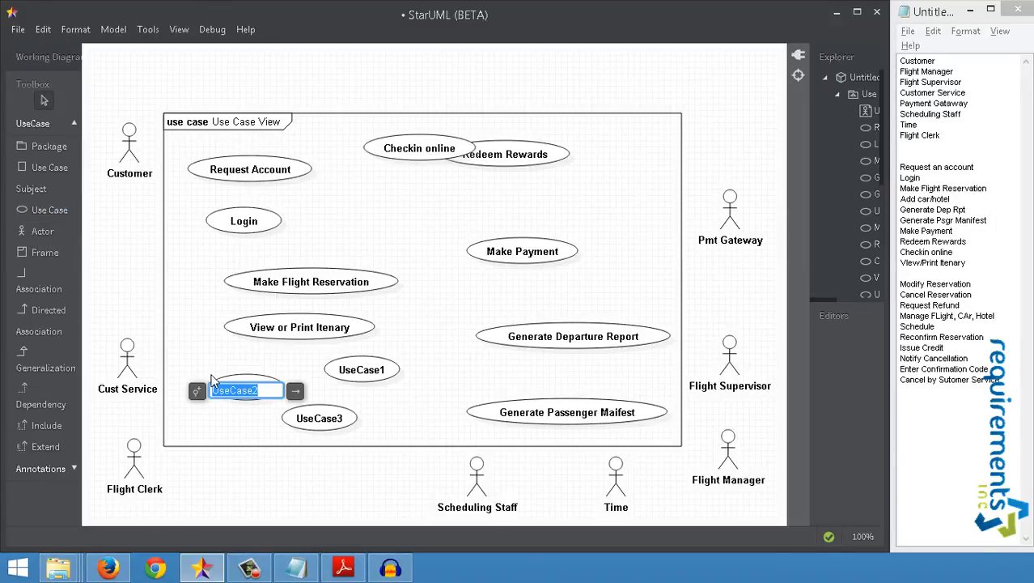
type("Mo")
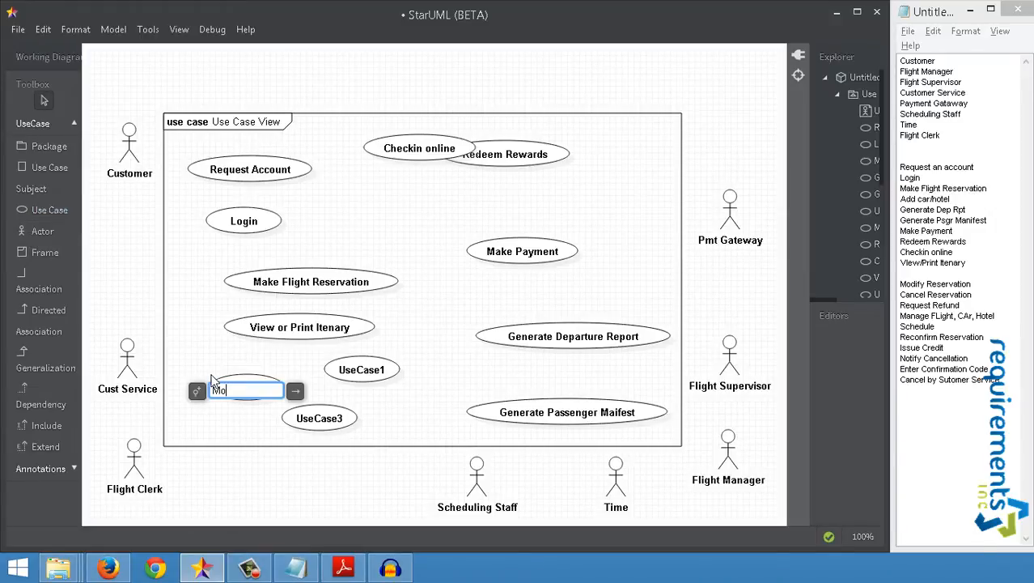
type("dify/Cancel Reservation")
left_click(110, 302)
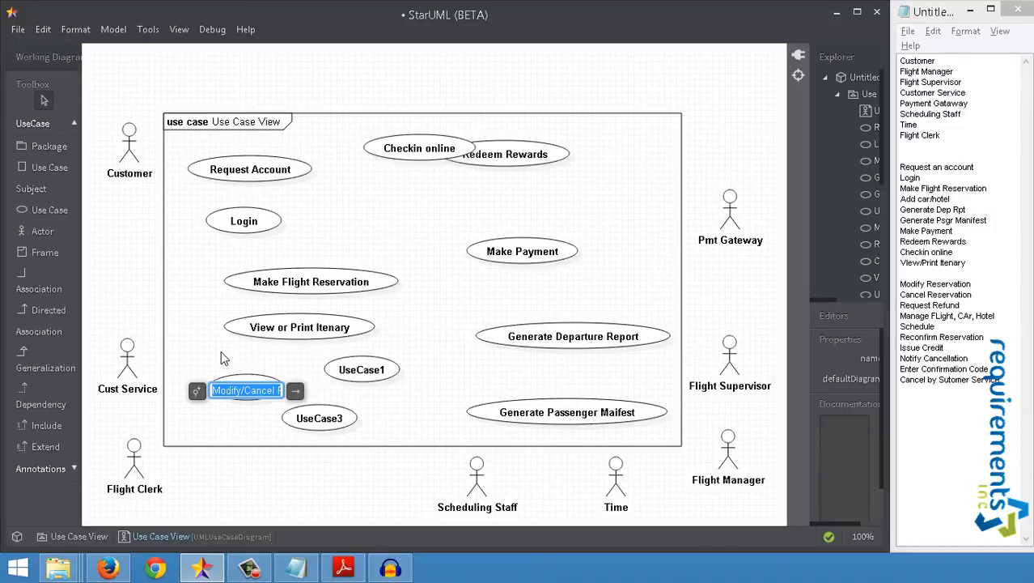
Step: Replace the slash in the new use case's name with "or" to read "Modify or Cancel Reservation"
key("ctrl+Left")
key("ctrl+Left")
key("Right")
key("Right")
key("Left")
key("Left")
key("Left")
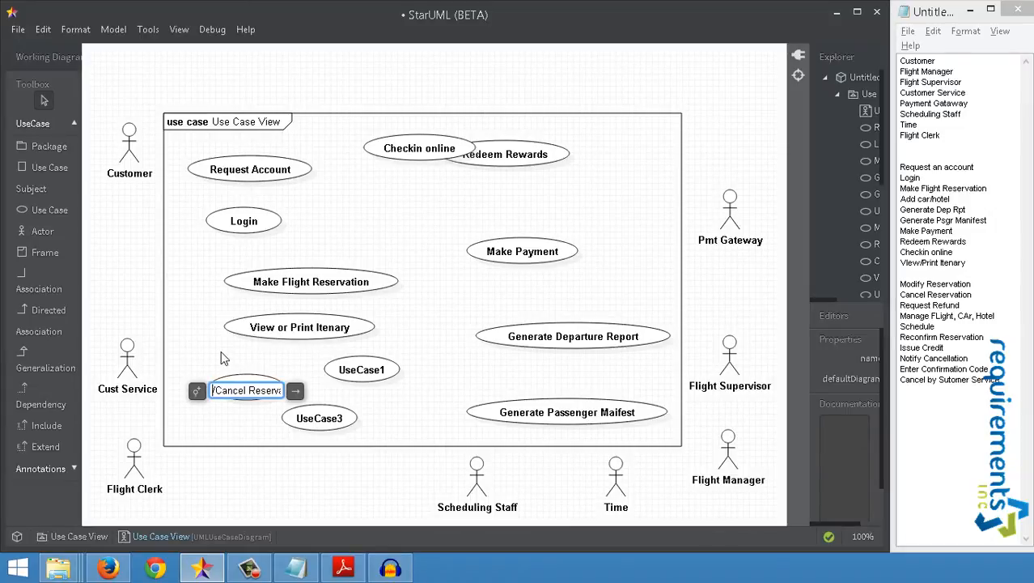
key("Delete")
type("or")
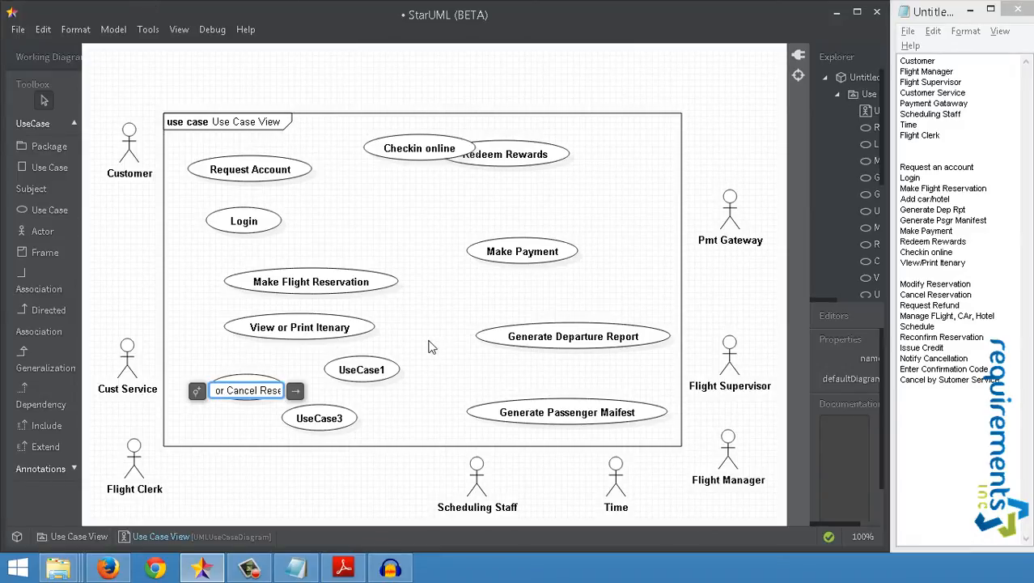
Step: Add another use case with its default name and move it just right of Modify or Cancel Reservation
left_click(68, 212)
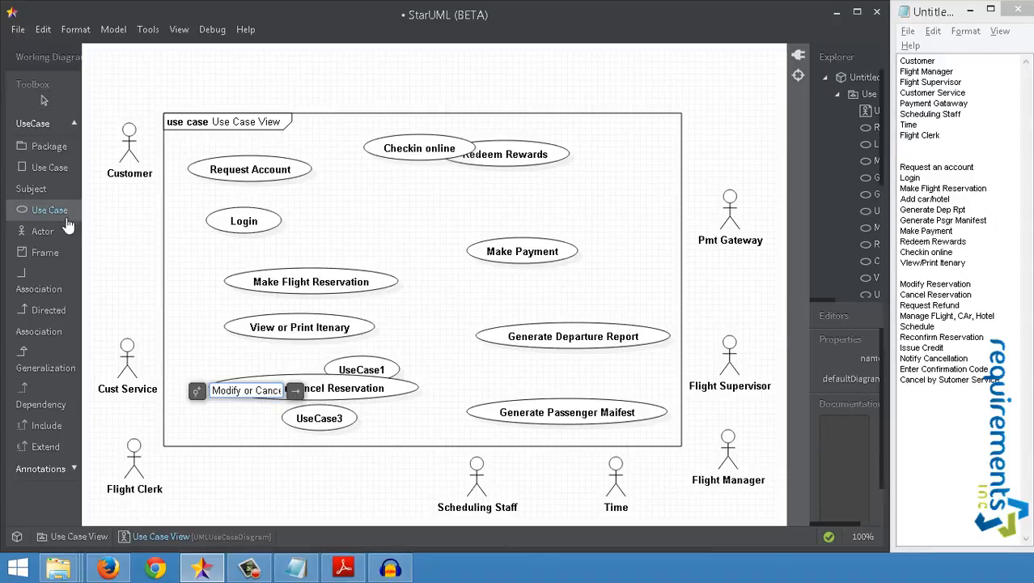
left_click(357, 370)
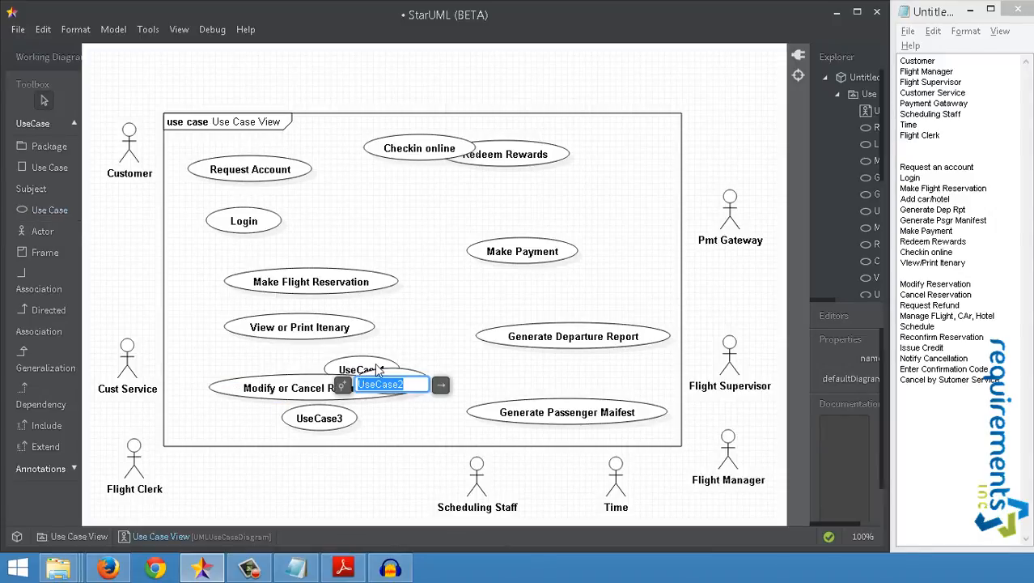
left_click(380, 370)
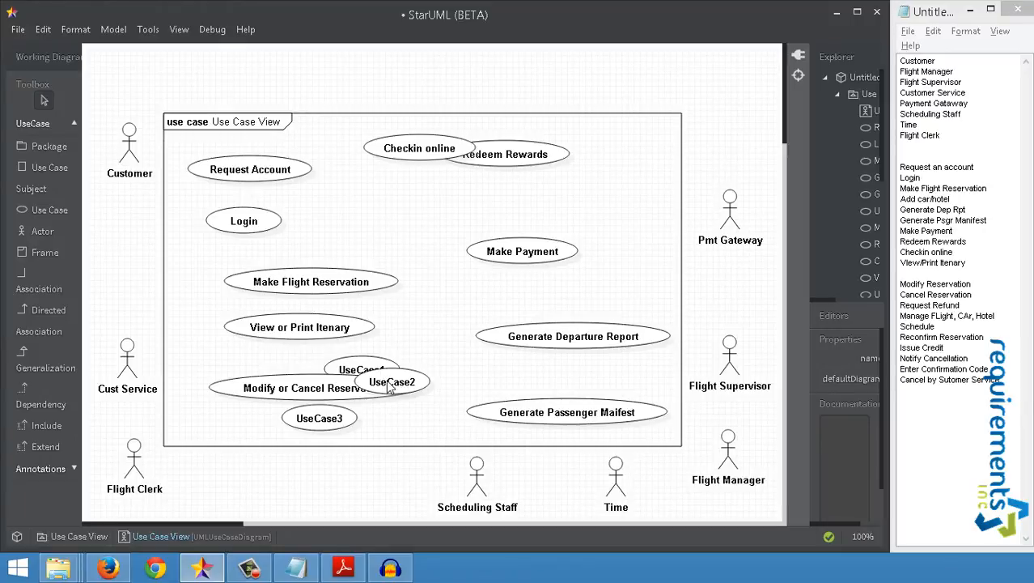
left_click_drag(387, 382, 455, 387)
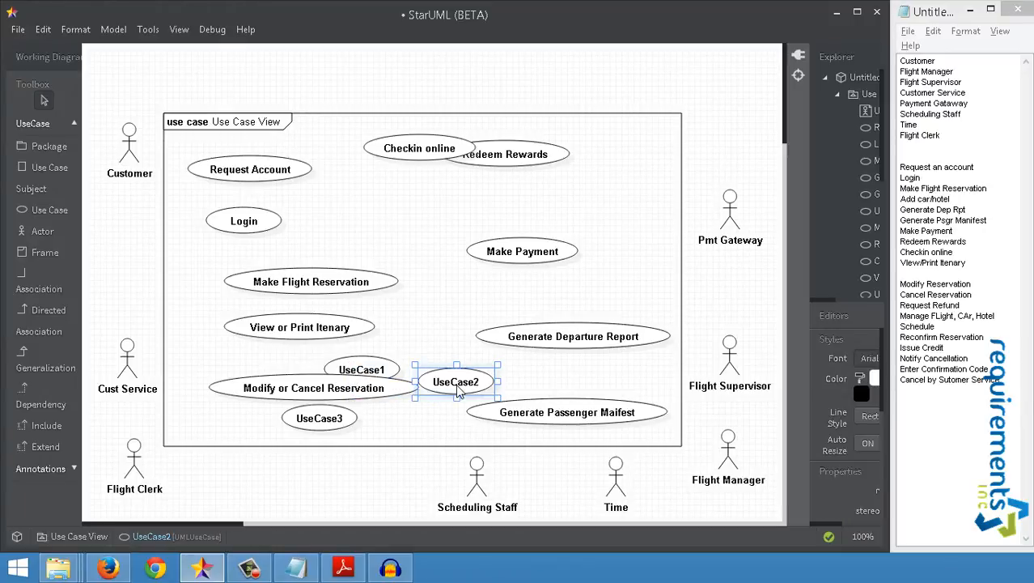
Step: Remove the blank line below "View/Print Itenary" in the Notepad list and highlight the "Request Refund" entry
left_click(907, 279)
key("BackSpace")
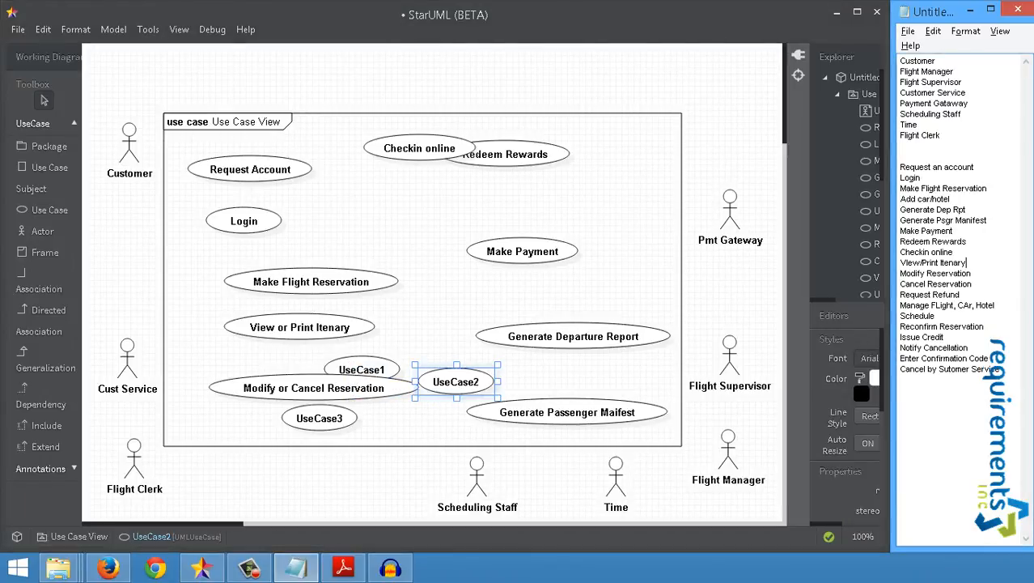
key("Down")
key("Down")
key("Down")
key("ctrl+shift+Left")
key("ctrl+shift+Left")
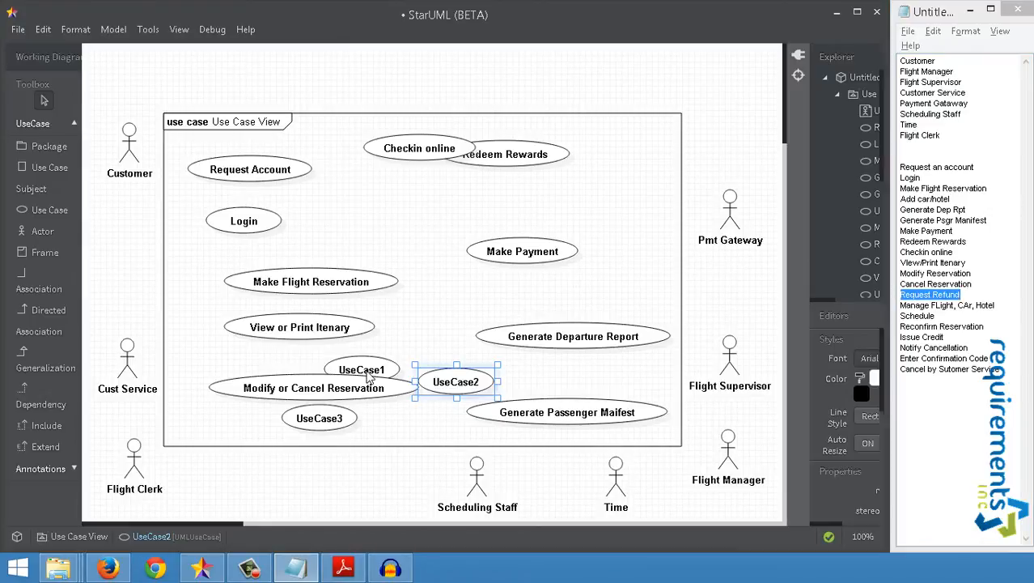
Step: Move UseCase1 up to the right of View or Print Itenary and rename it "Process Refund"
left_click_drag(365, 375, 434, 322)
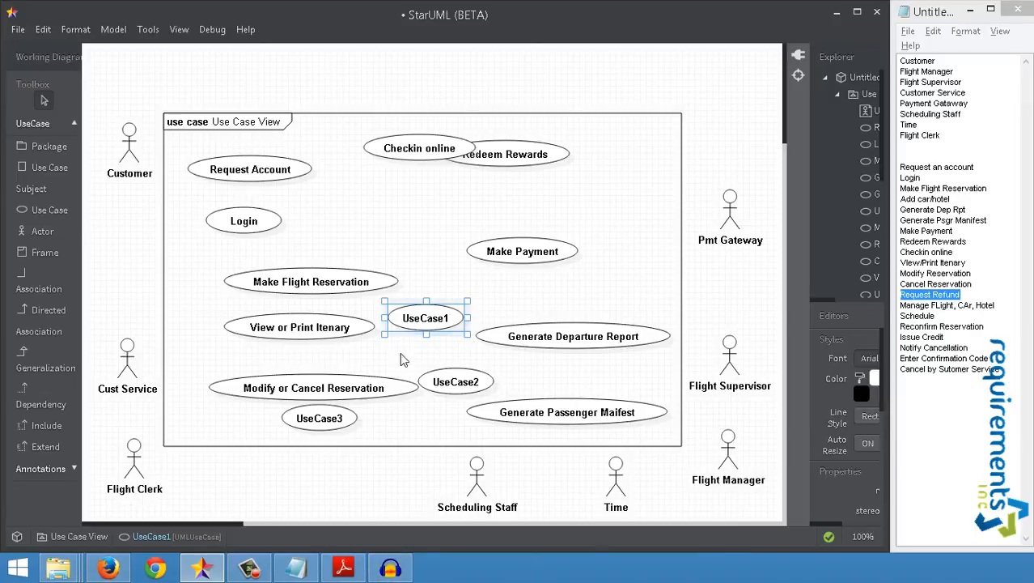
double_click(429, 323)
type("Process")
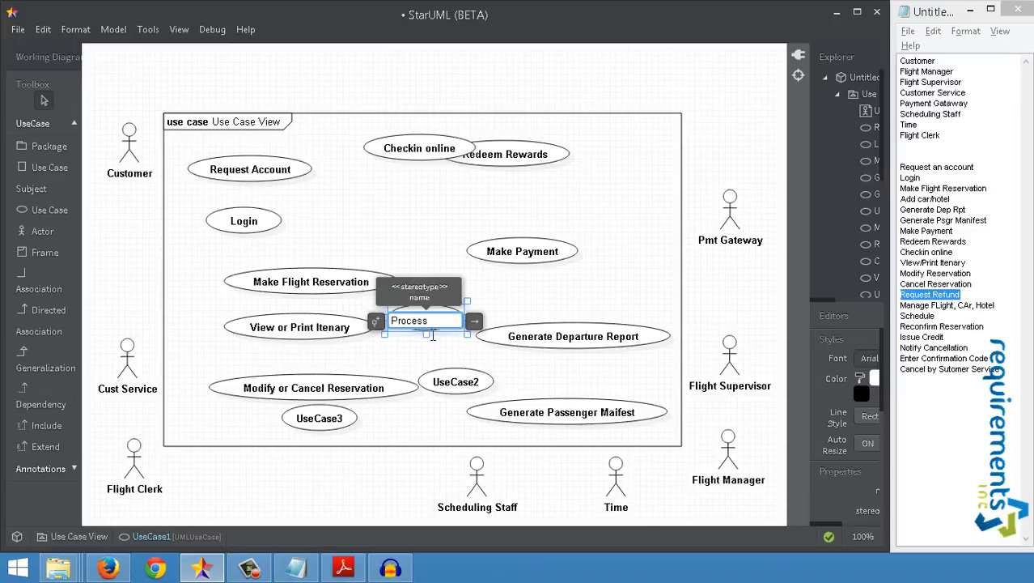
type("Refund")
left_click(468, 392)
left_click(469, 392)
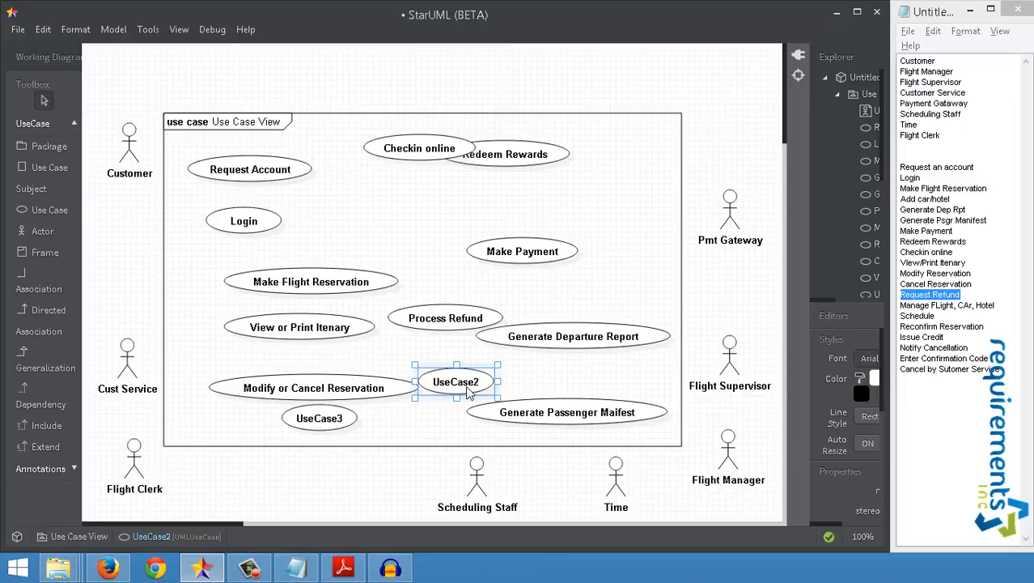
Step: Rename the Process Refund use case to "Process Credit or Refund"
double_click(457, 324)
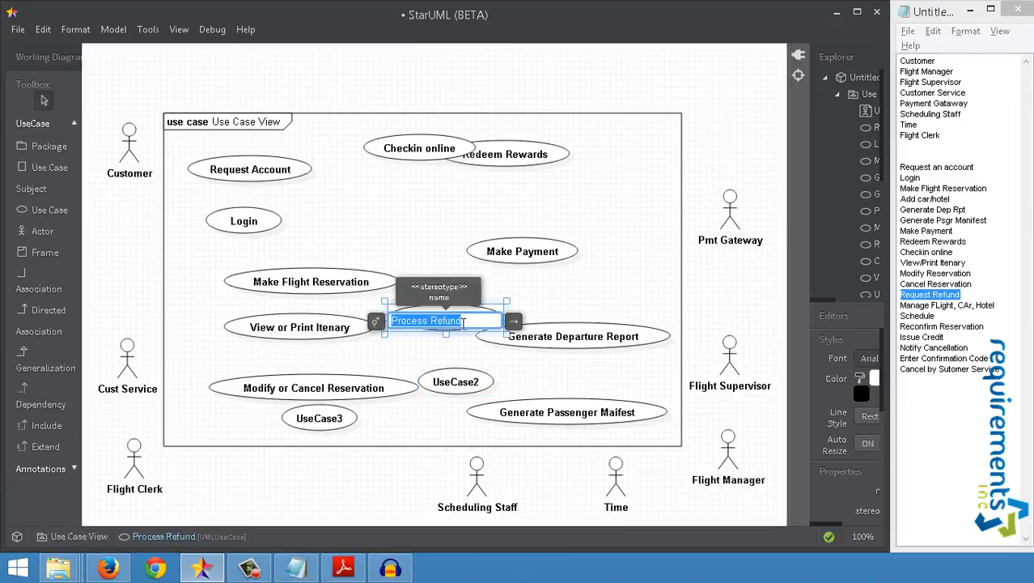
left_click(466, 321)
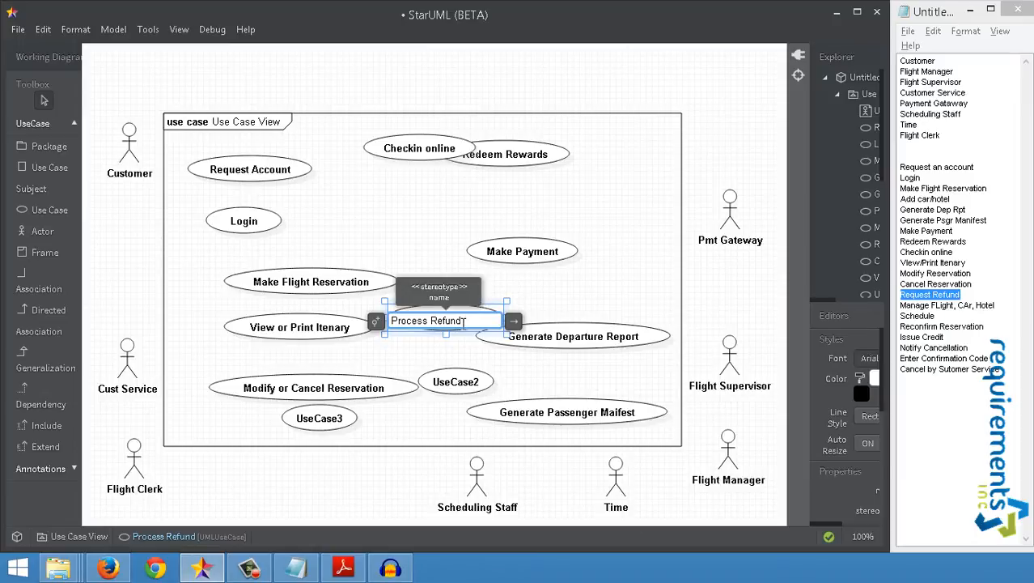
key("ctrl+Left")
type("Credit or")
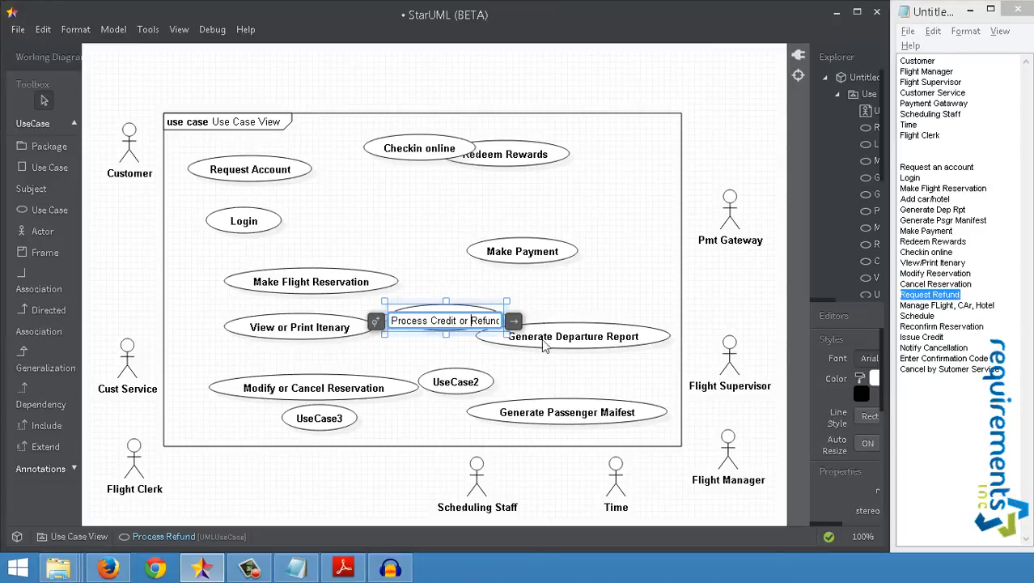
left_click(349, 175)
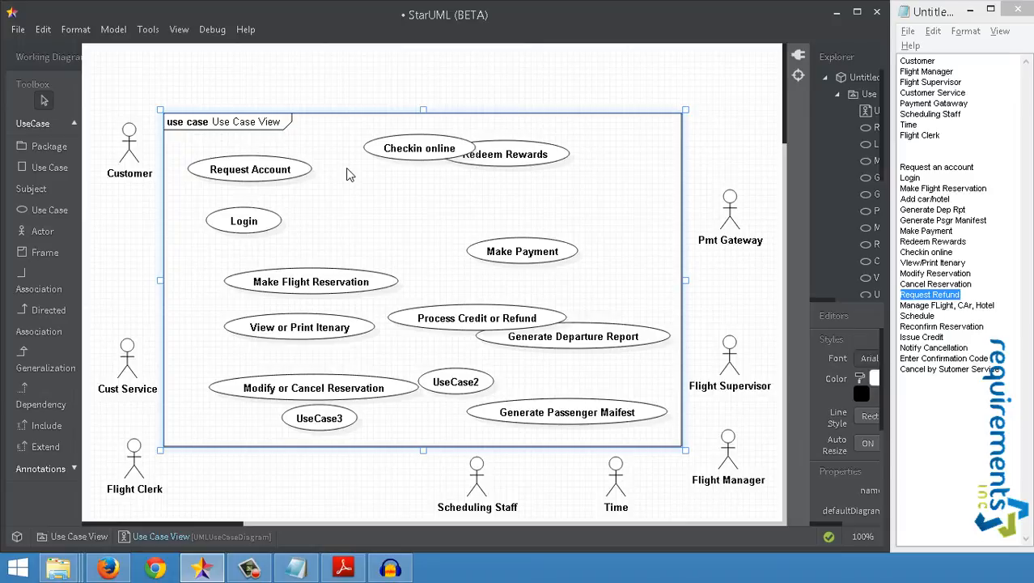
Step: Switch to Notepad and change the "Request Refund" entry to "Process Credit/Refund"
left_click(921, 307)
key("Up")
key("Left")
key("ctrl+shift+Right")
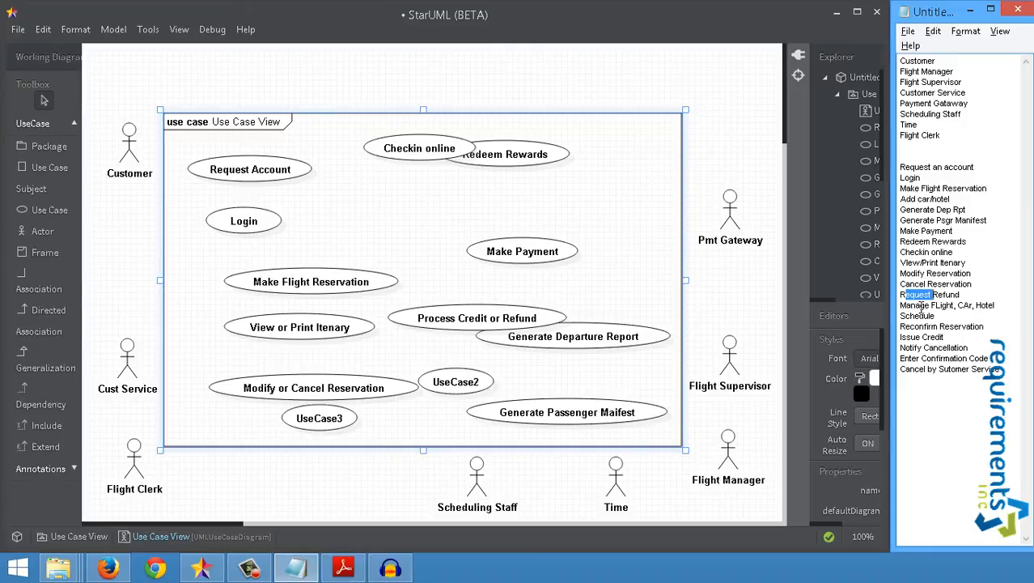
key("Home")
key("ctrl+shift+Right")
type("Process Credit")
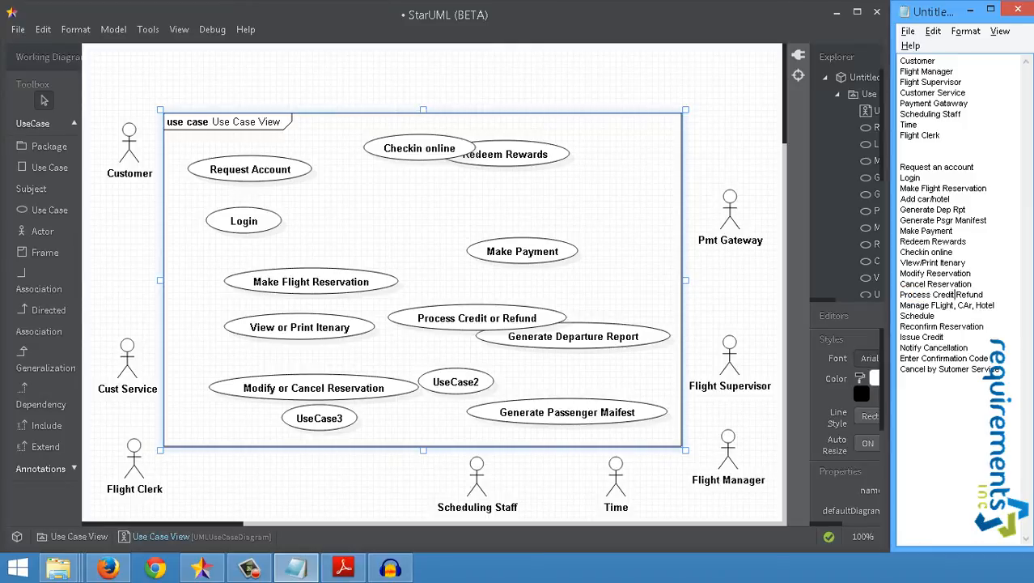
type("/")
Step: Back in StarUML, move Generate Departure Report slightly down so it clears Process Credit or Refund
left_click_drag(587, 347, 591, 356)
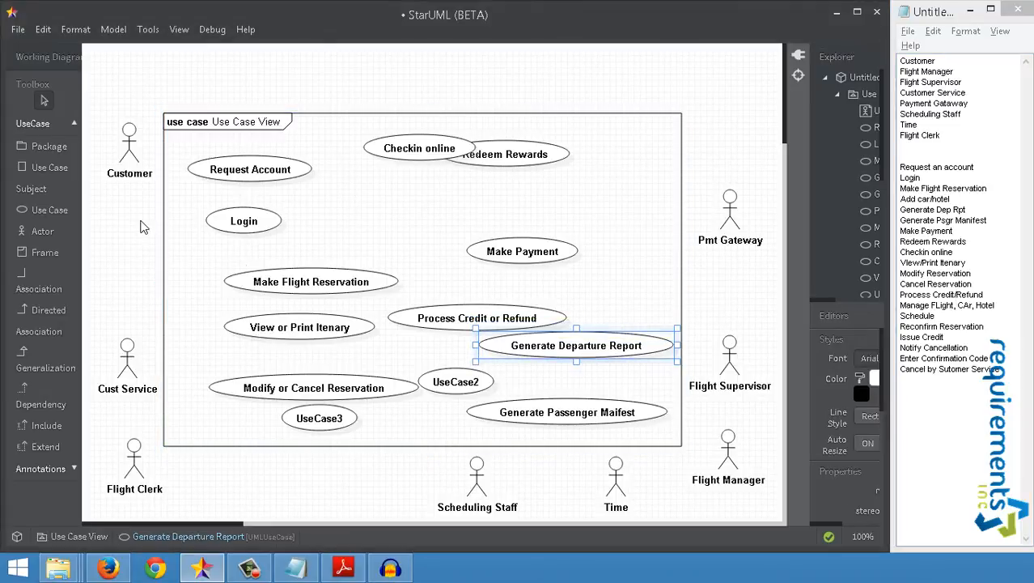
left_click(63, 209)
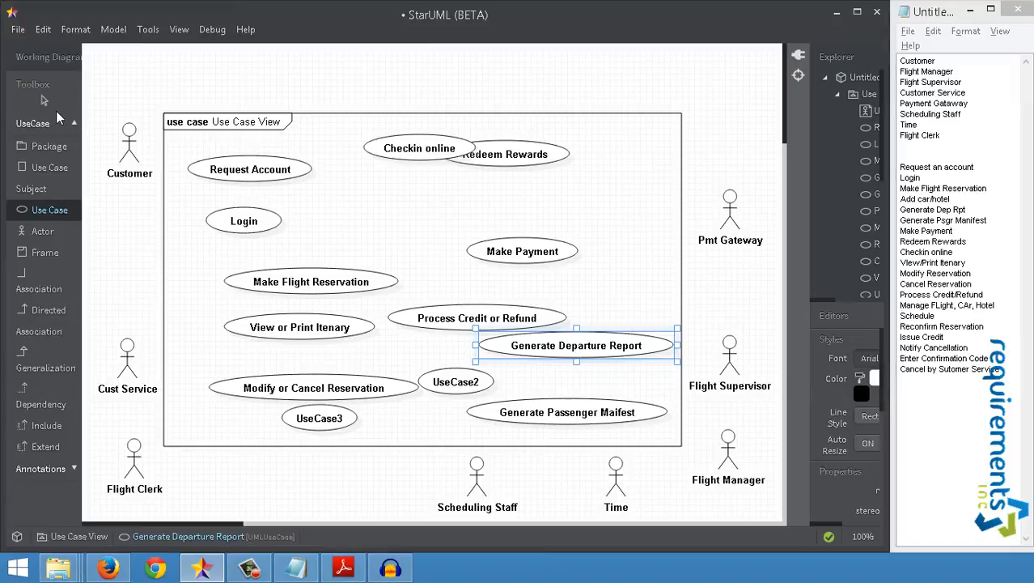
left_click(46, 104)
Step: Move UseCase2 up to the right of Login and try to name it "Manage Flight, Car or Hotel"
left_click_drag(449, 382, 359, 212)
double_click(364, 213)
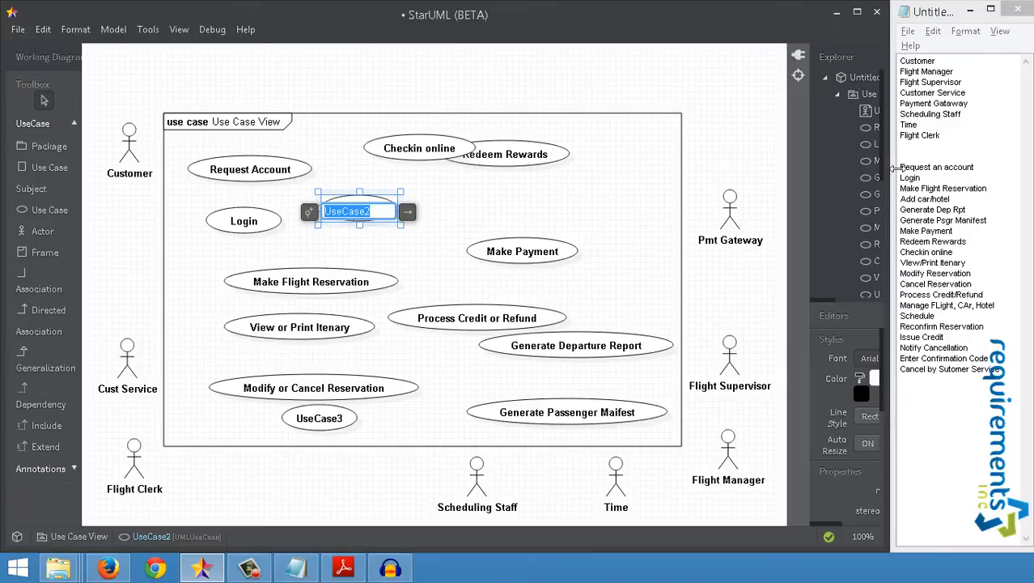
type("Manage F")
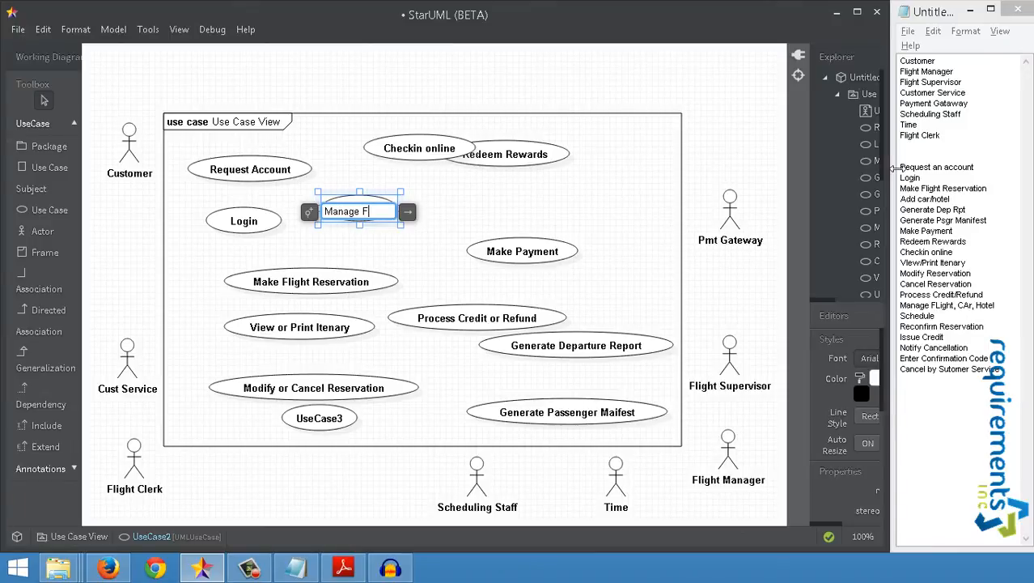
type("light, Car or")
type(" Hotel")
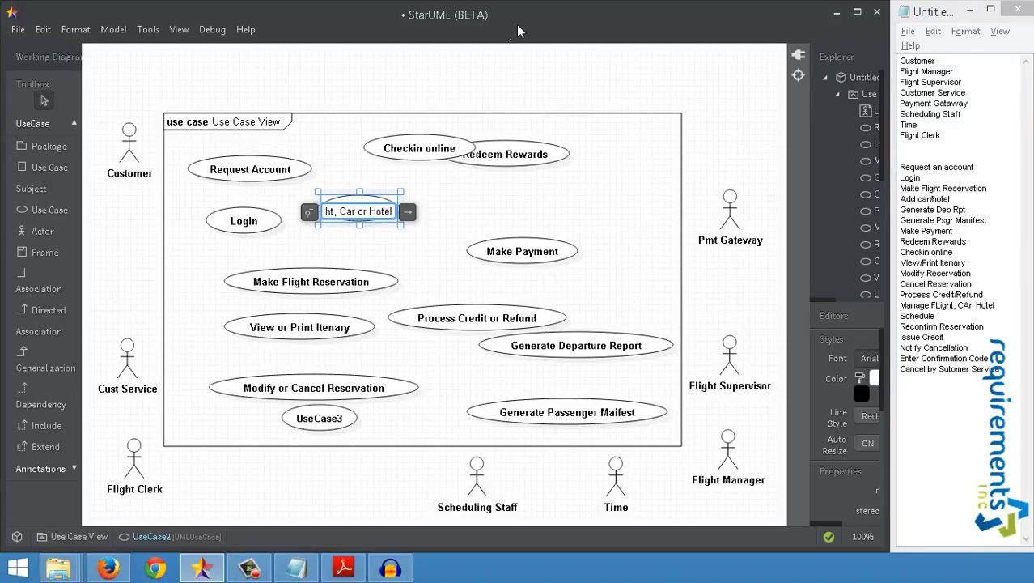
left_click(53, 101)
double_click(391, 195)
left_click(445, 219)
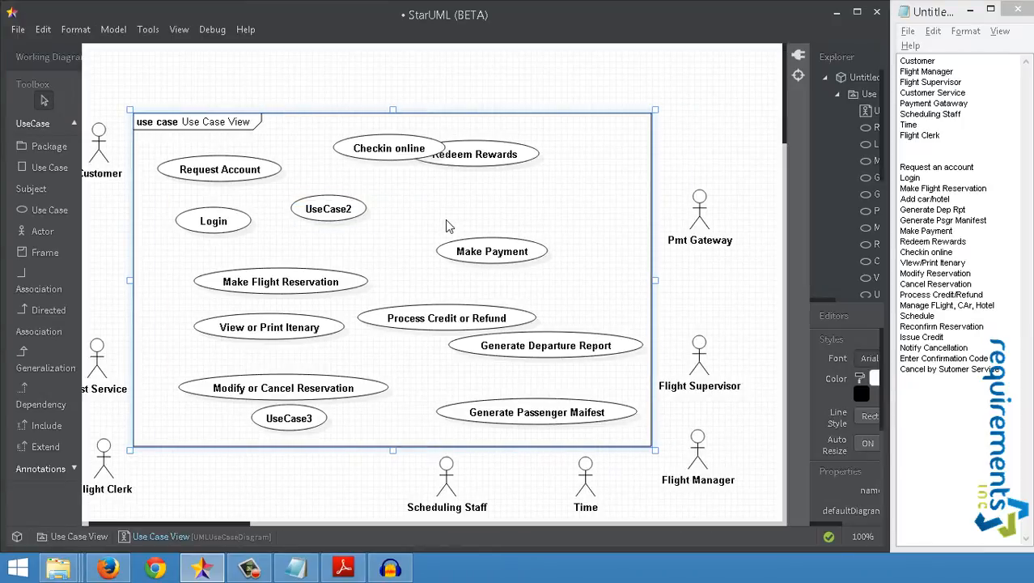
Step: Rename UseCase2 to "Manage Flight Car or Hotel" and move it between Generate Departure Report and Generate Passenger Maifest
double_click(320, 209)
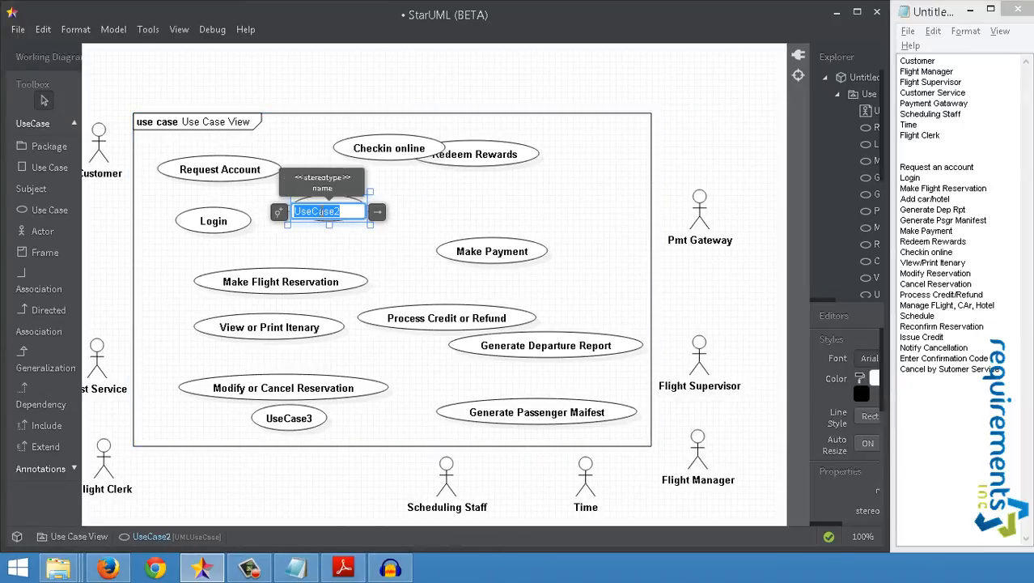
type("MAnage")
key("Home")
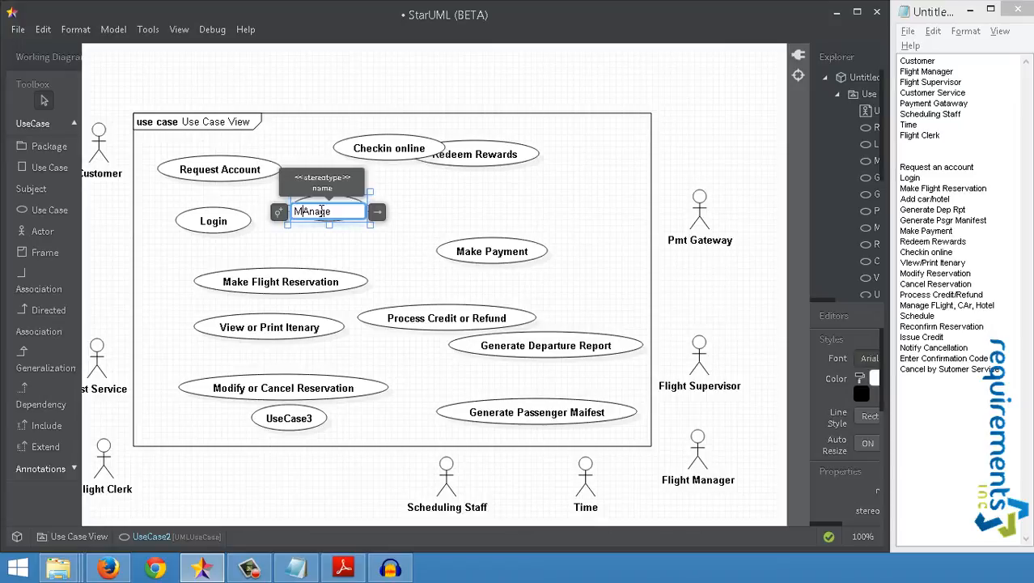
key("Right")
key("shift+Right")
type("a")
key("End")
type("FLight Car or Hotel")
key("ctrl+Left")
key("ctrl+Left")
key("ctrl+Left")
key("Right")
key("shift+Right")
type("l")
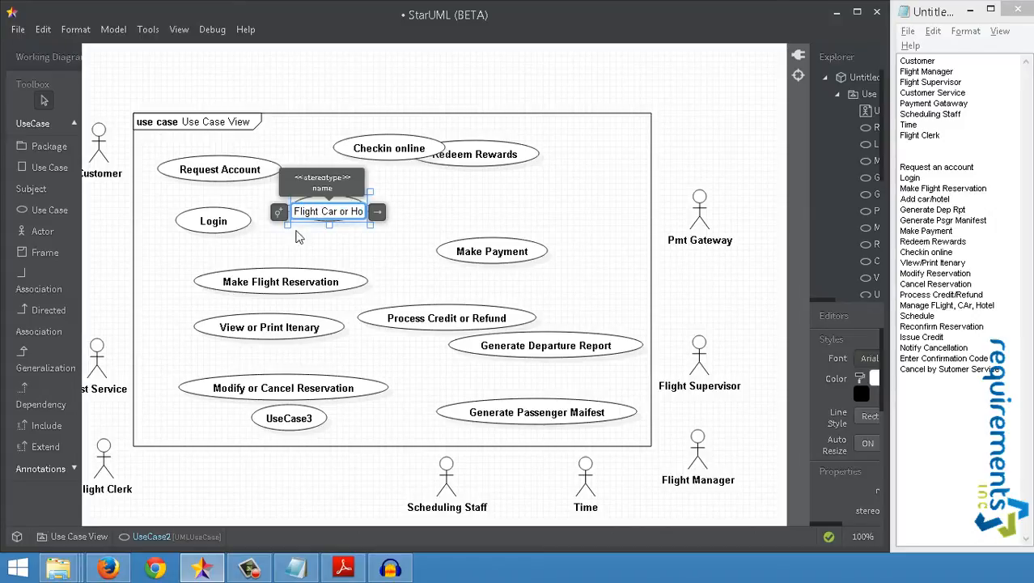
left_click(180, 263)
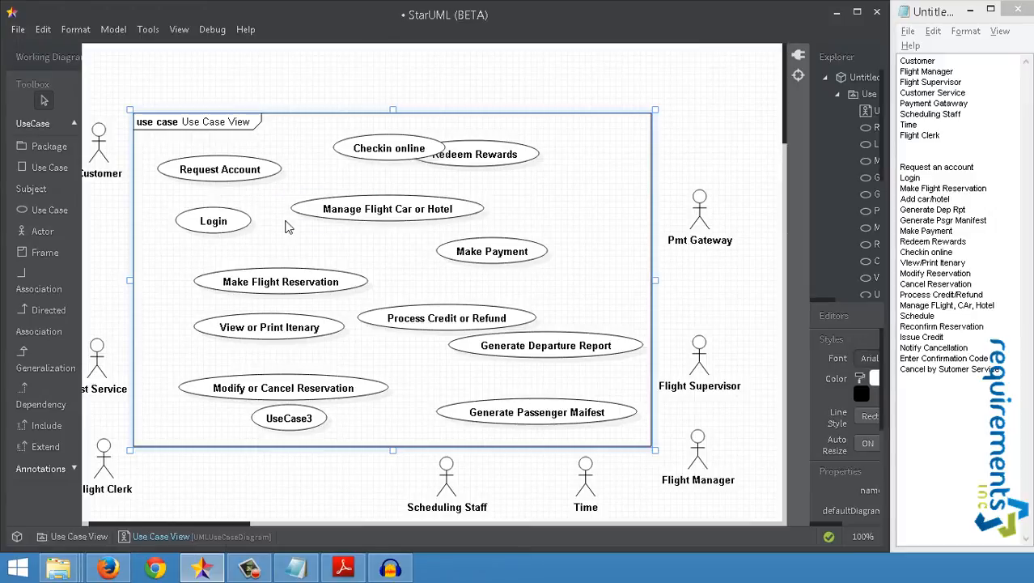
left_click(355, 208)
left_click_drag(387, 204, 455, 375)
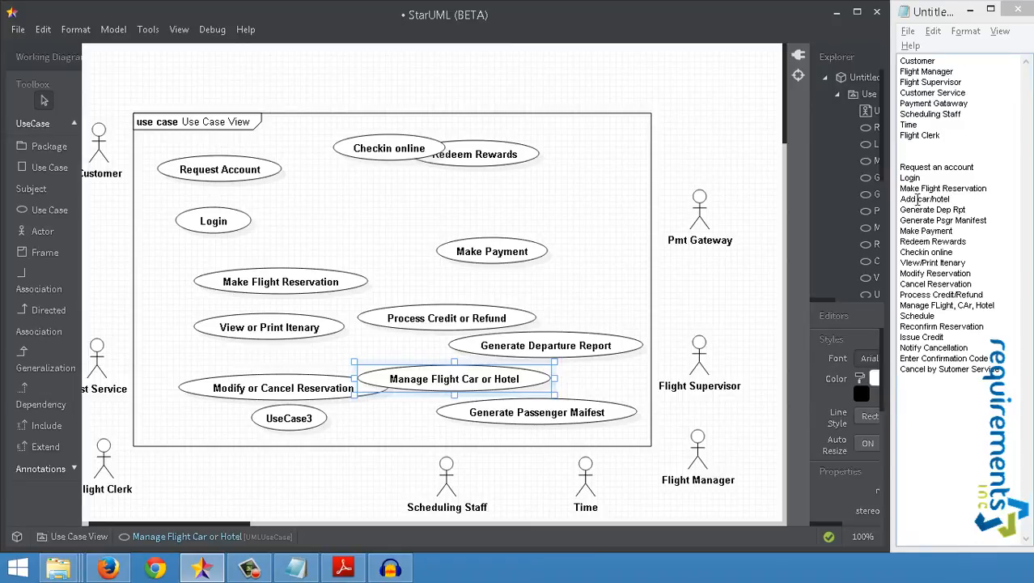
Step: Delete the "Reconfirm Reservation" and "Issue Credit" lines from the Notepad requirements list
left_click(949, 316)
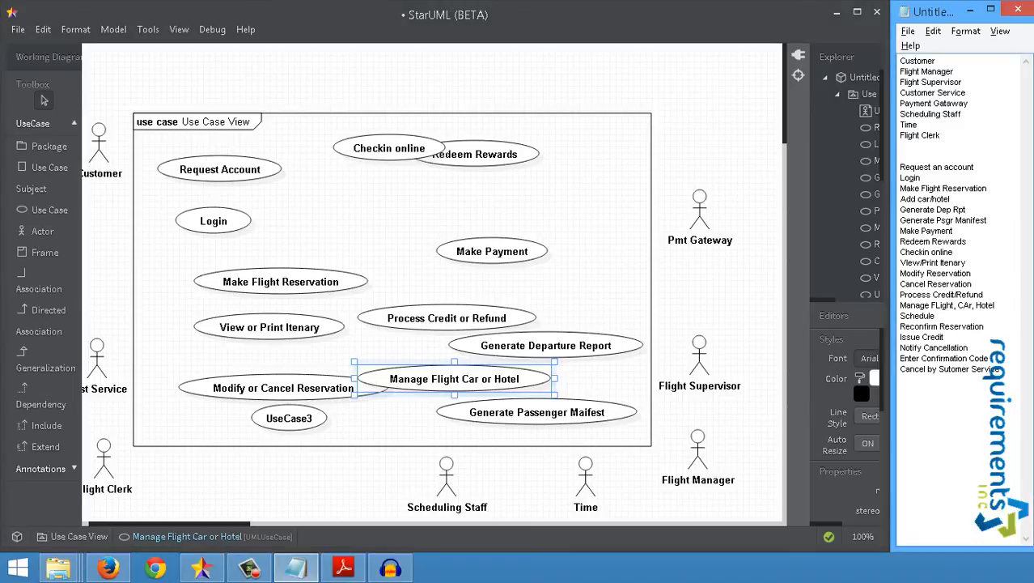
left_click_drag(985, 327, 900, 327)
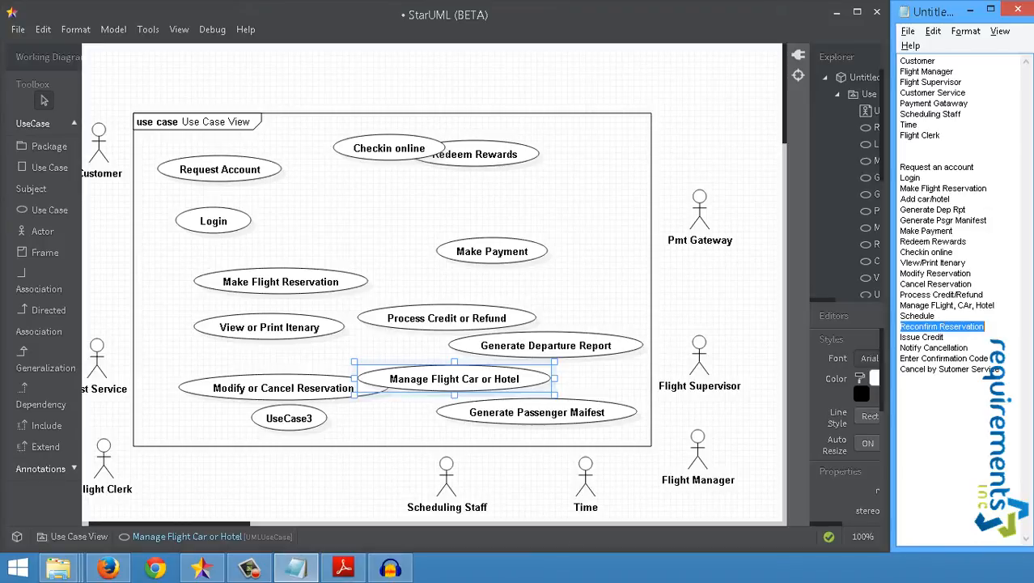
key("Delete")
key("BackSpace")
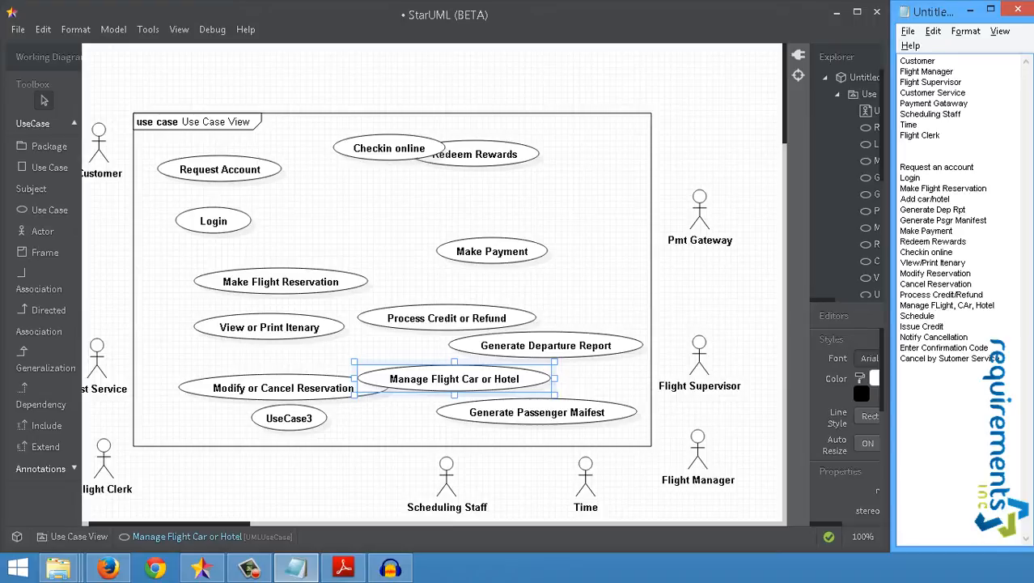
left_click_drag(945, 326, 900, 326)
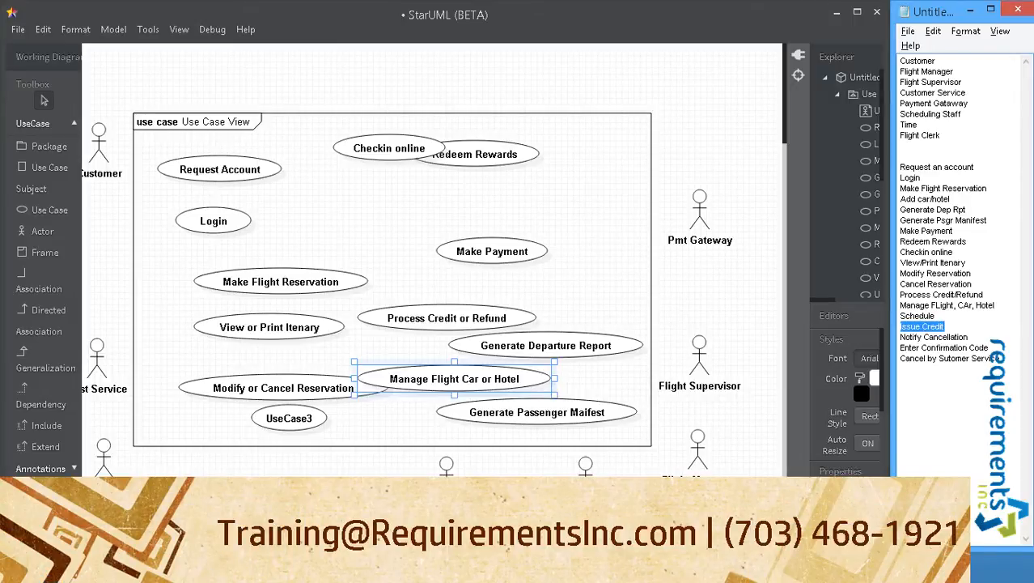
key("BackSpace")
key("BackSpace")
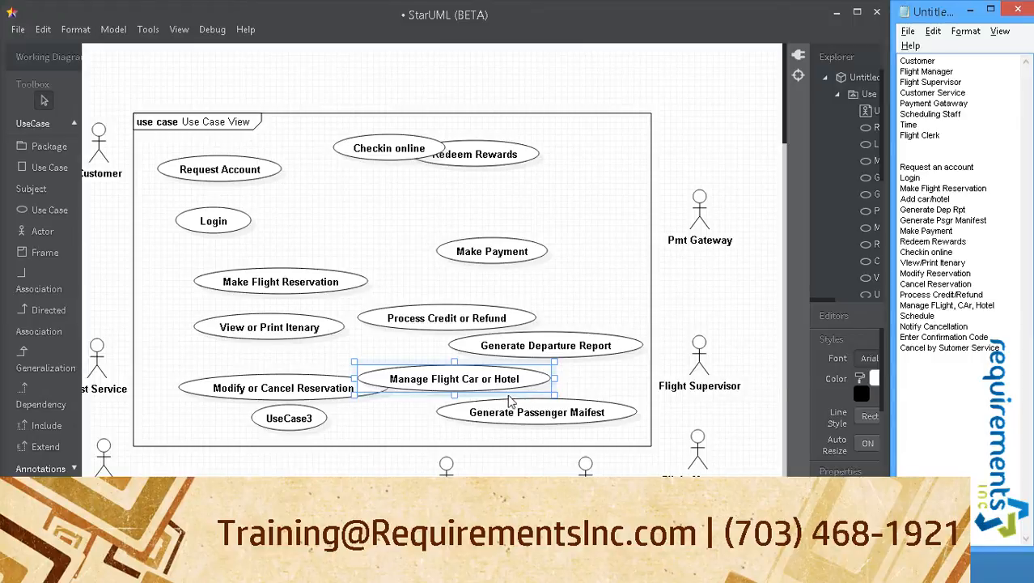
Step: Shift the Manage Flight Car or Hotel use case to the right so it clears Modify or Cancel Reservation
left_click(458, 382)
left_click_drag(458, 382, 485, 382)
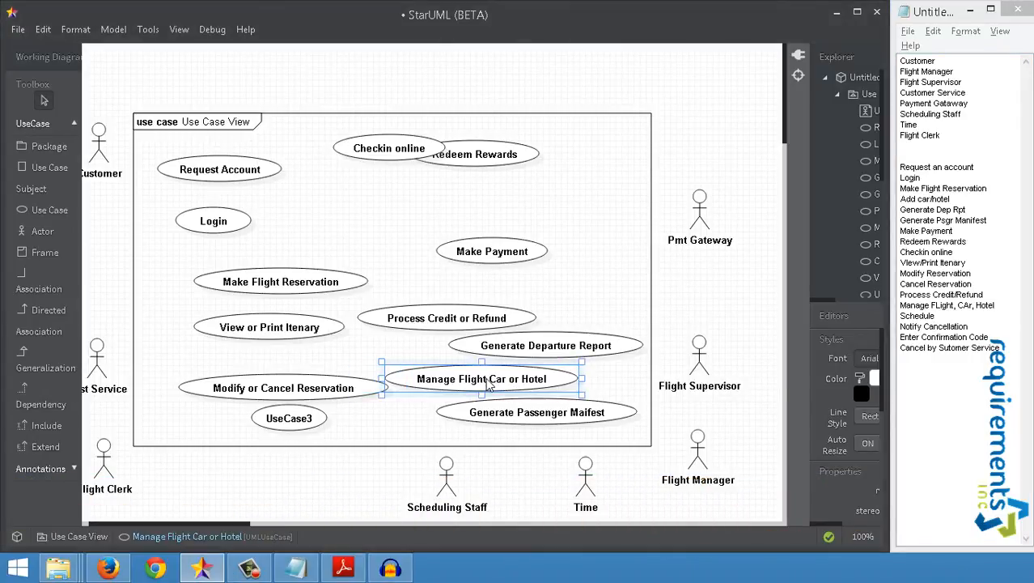
Step: Add a use case to the right of Login, below Checkin online, and name it "Notify Cacnellation"
left_click(49, 210)
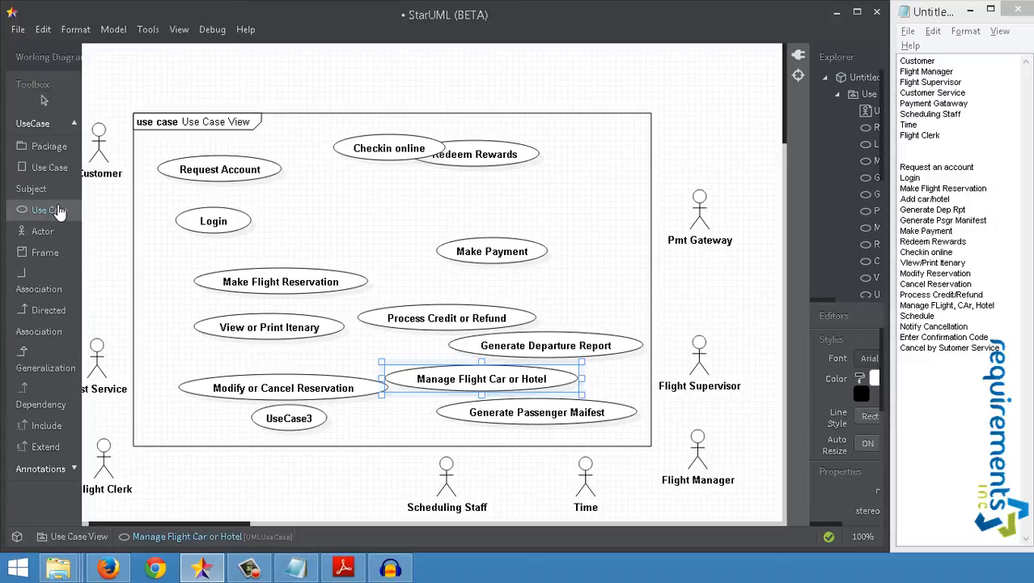
left_click(337, 204)
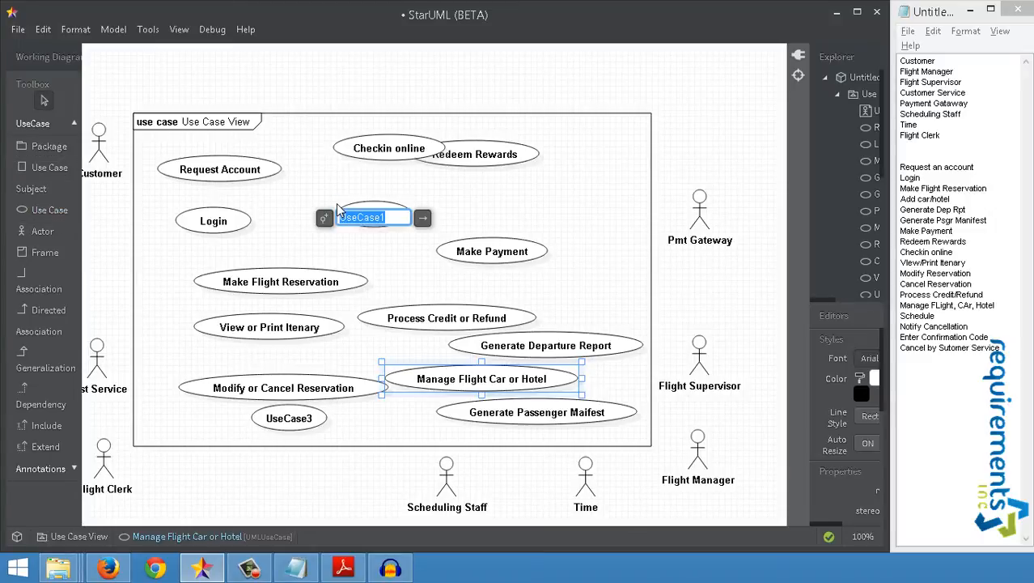
type("N")
type("otify Customers")
type("Cance")
type("llation")
key("Delete")
key("Delete")
key("Delete")
key("Delete")
key("Delete")
key("Delete")
key("Delete")
key("Delete")
key("Delete")
type("c")
Step: Delete the "Enter Confirmation Code" line from the Notepad requirements list
left_click(957, 342)
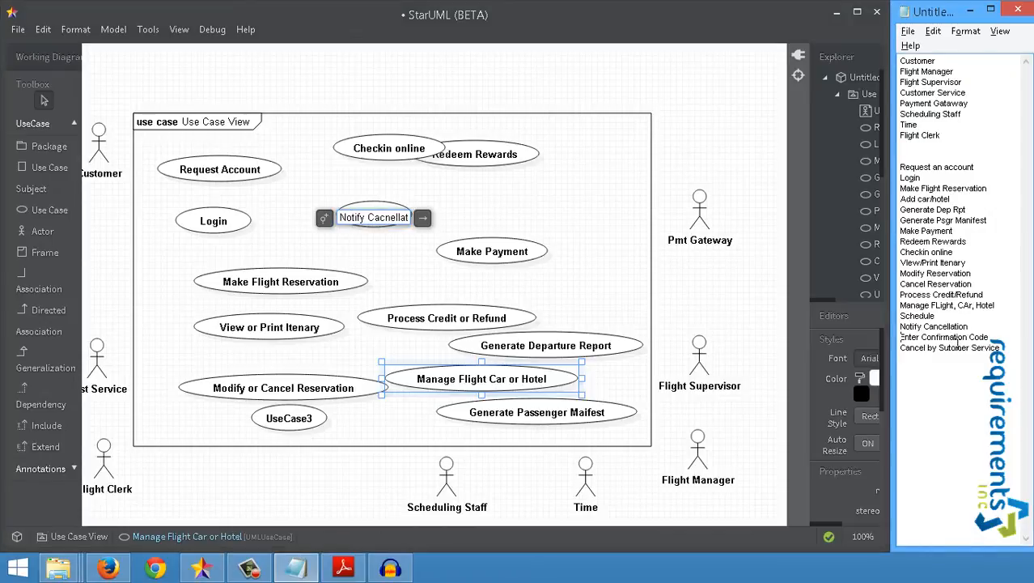
key("Home")
key("ctrl+shift+Right")
key("ctrl+shift+Right")
key("ctrl+shift+Right")
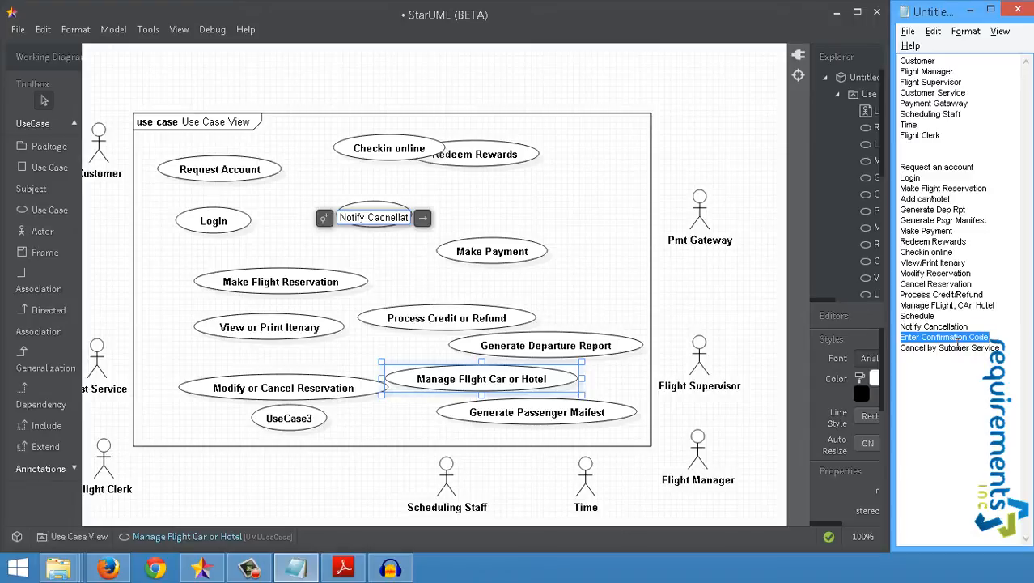
key("Delete")
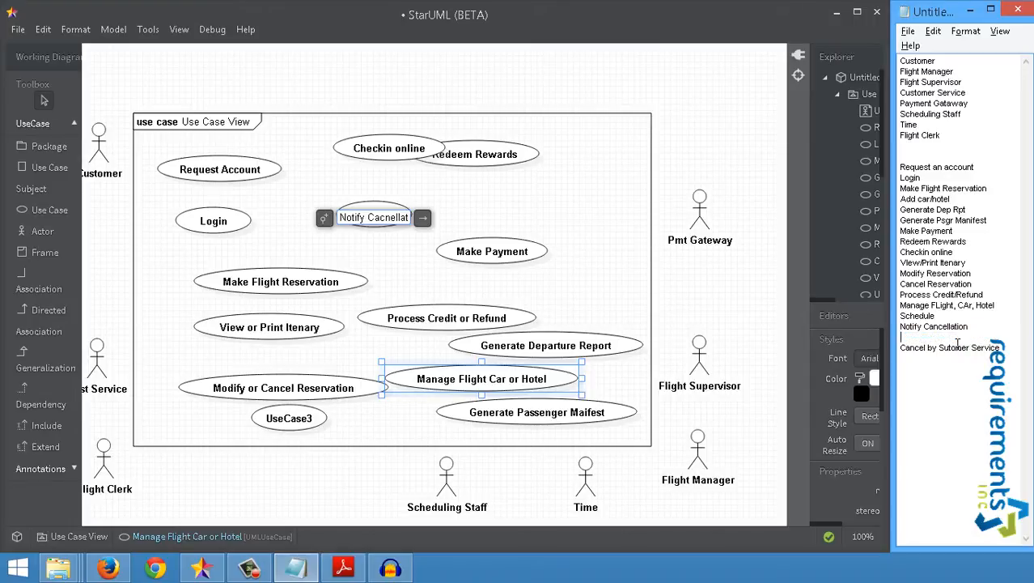
key("Delete")
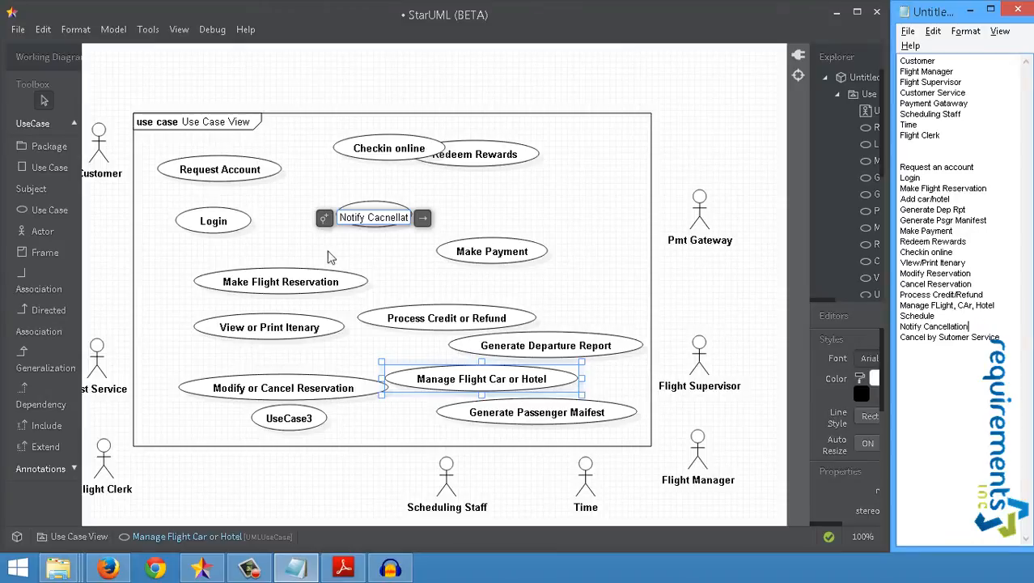
Step: Draw directed associations from Customer to Make Flight Reservation, from Customer to Login, and from Login to Make Flight Reservation
left_click(53, 316)
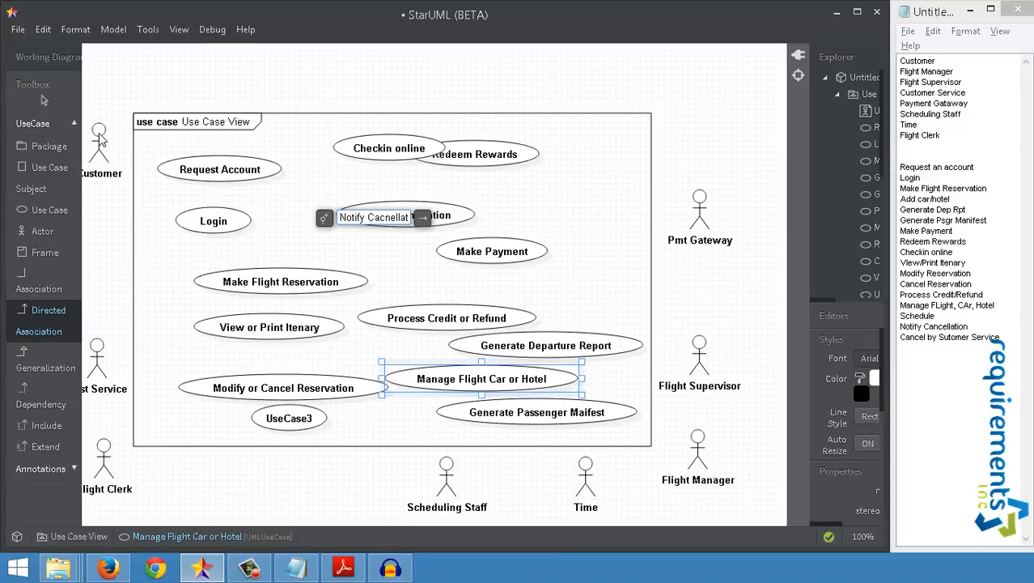
left_click_drag(99, 140, 225, 291)
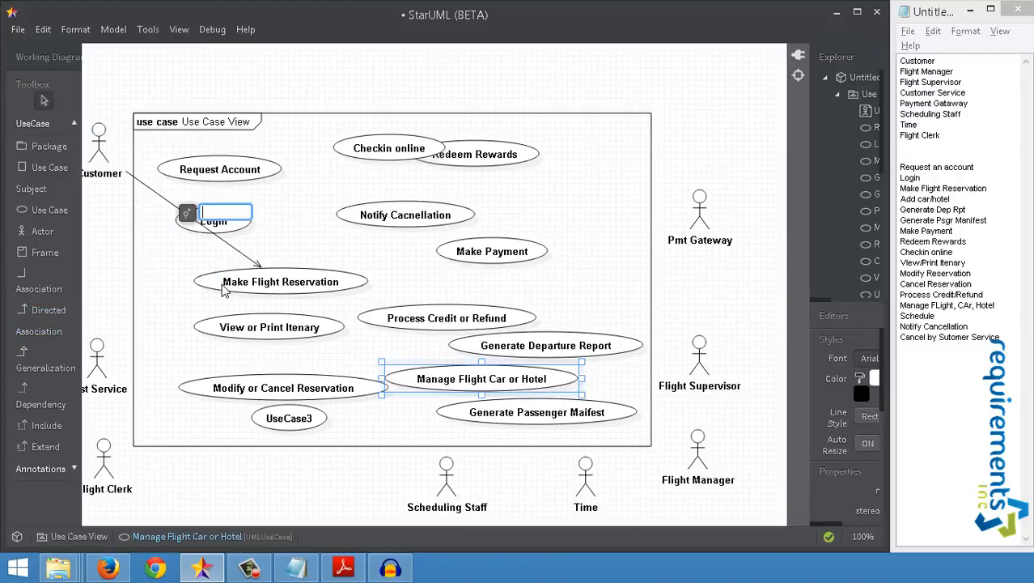
left_click(39, 280)
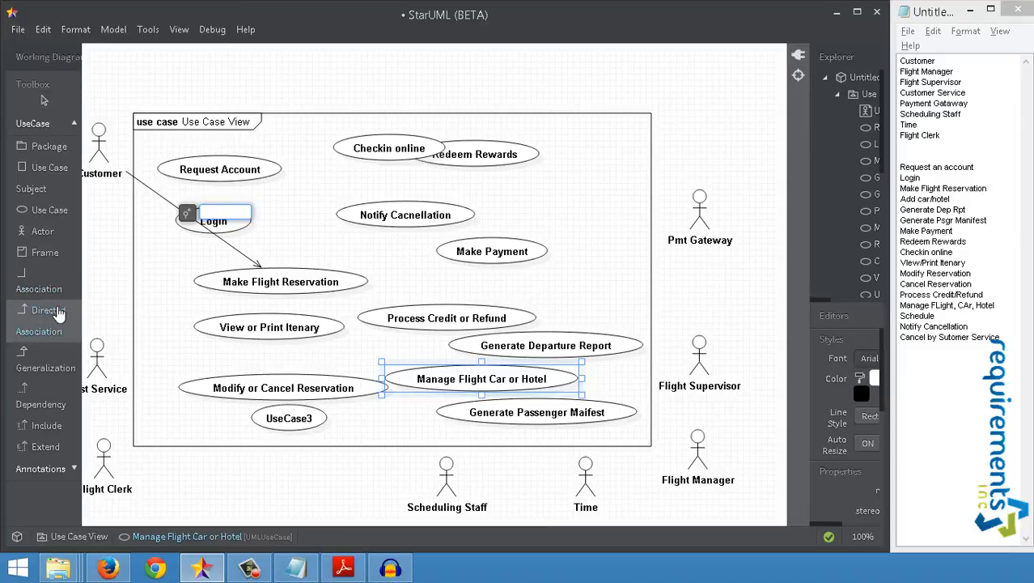
double_click(58, 310)
left_click_drag(104, 144, 304, 289)
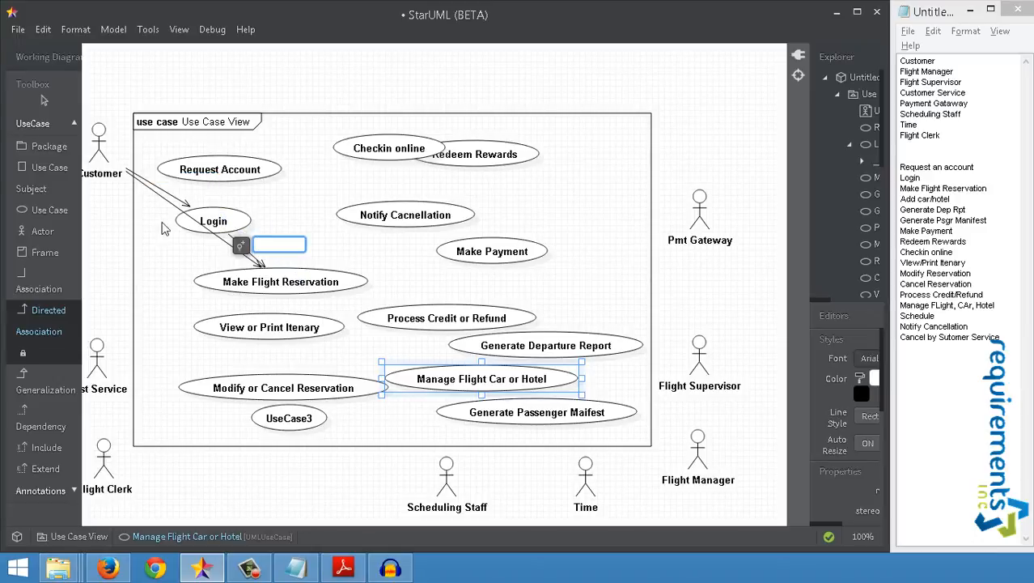
Step: Move the Login use case right, beside Notify Cacnellation, so it clears the association from Customer to Make Flight Reservation
left_click(49, 107)
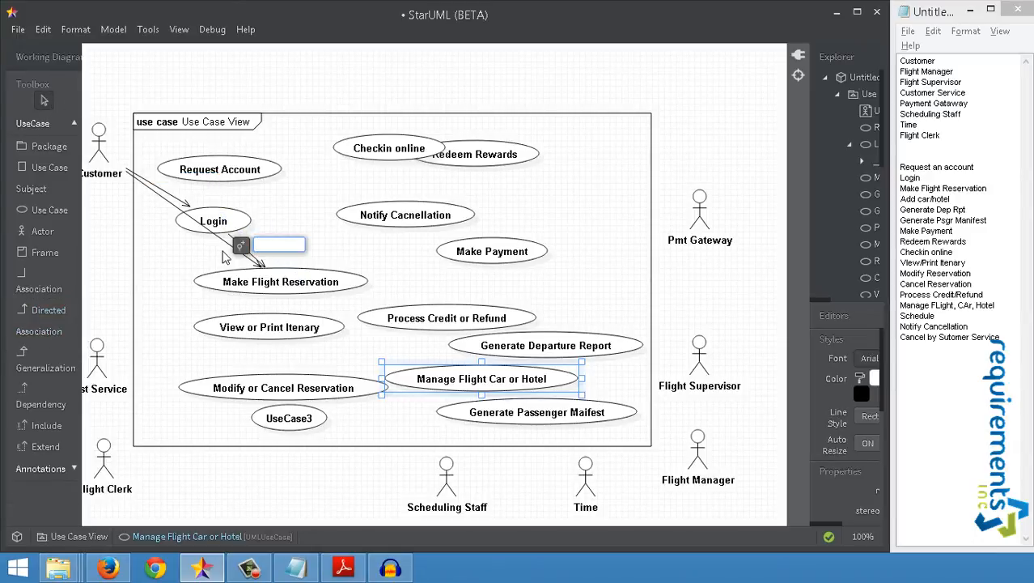
left_click(222, 229)
left_click_drag(229, 226, 294, 222)
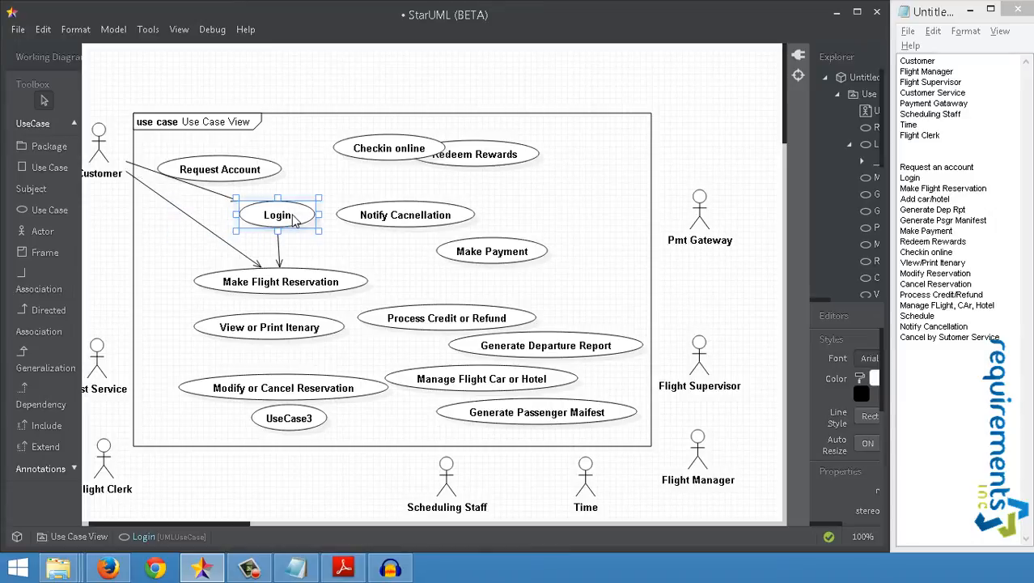
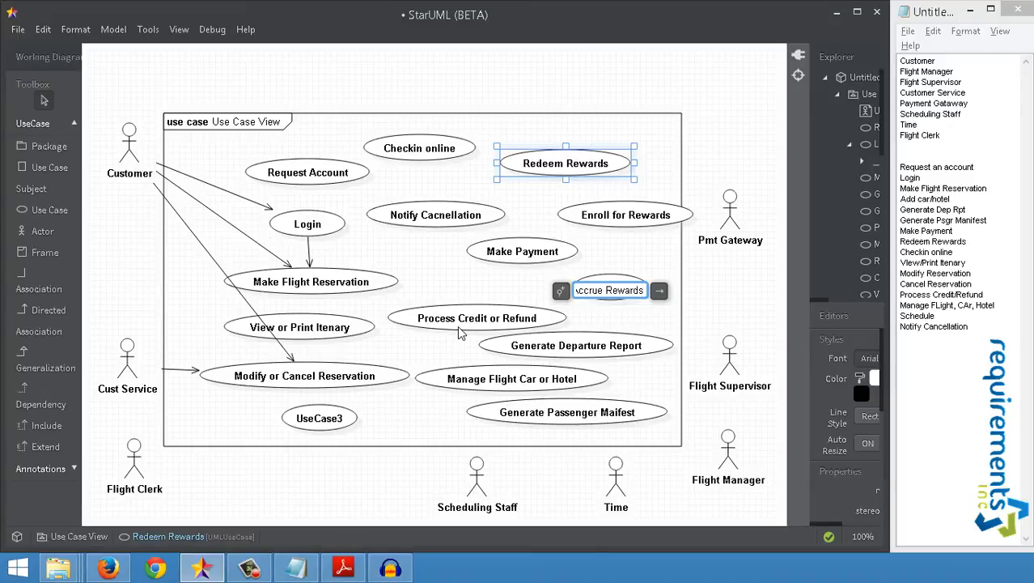
Step: Add a use case named "Apply Credit" between Make Flight Reservation and Accrue Rewards, above Process Credit or Refund
left_click(428, 275)
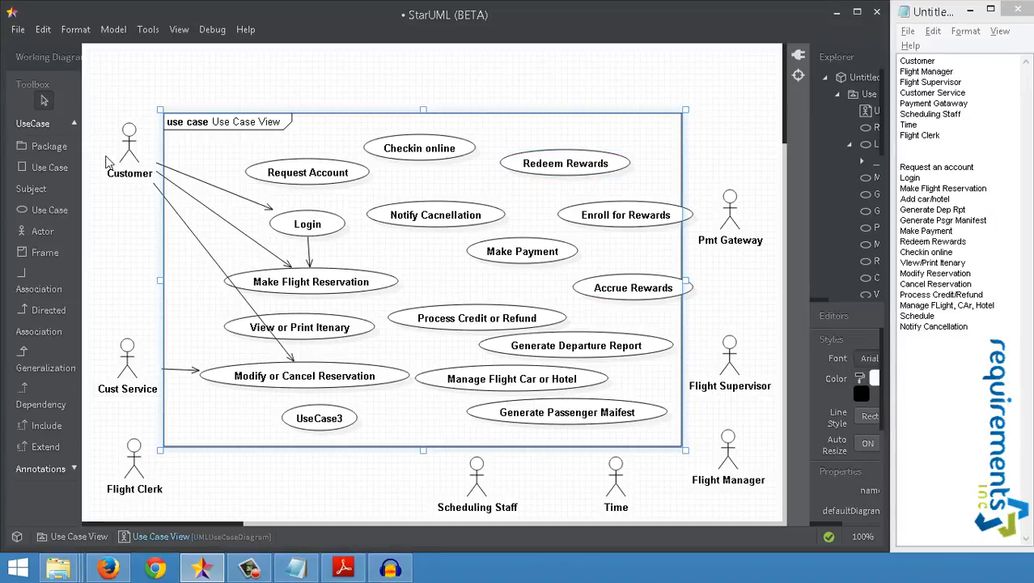
left_click(61, 217)
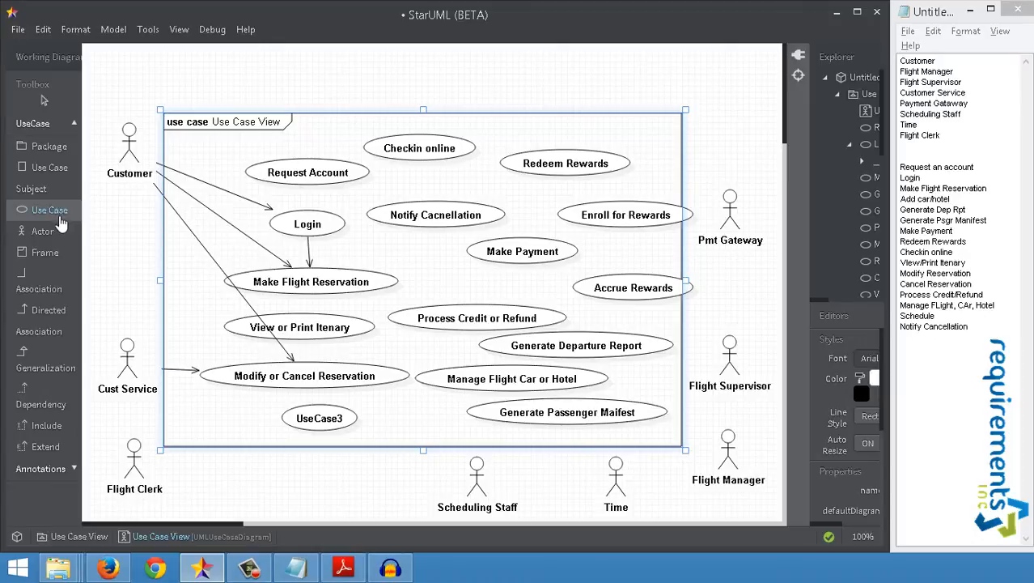
left_click(415, 280)
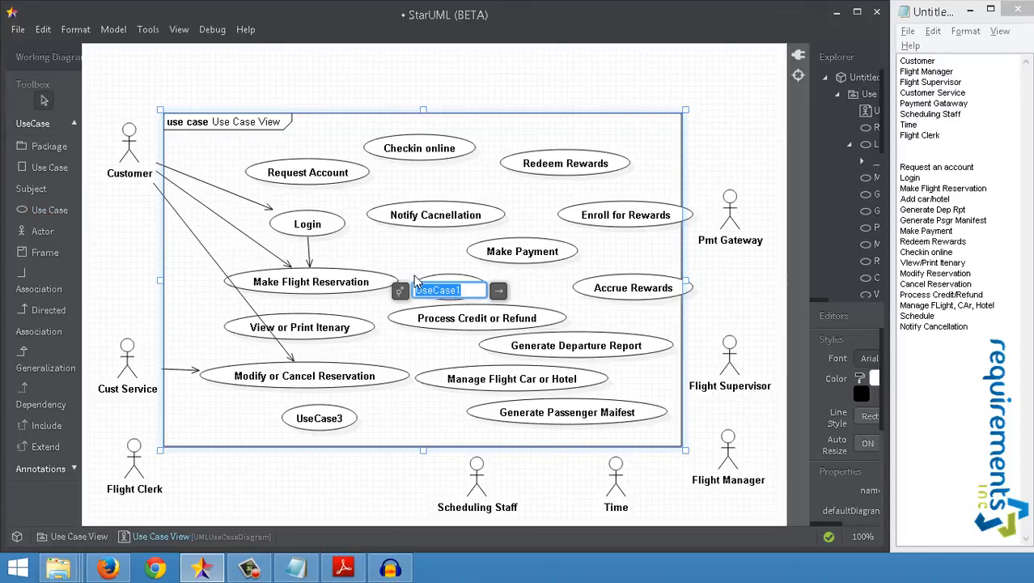
type("Apply")
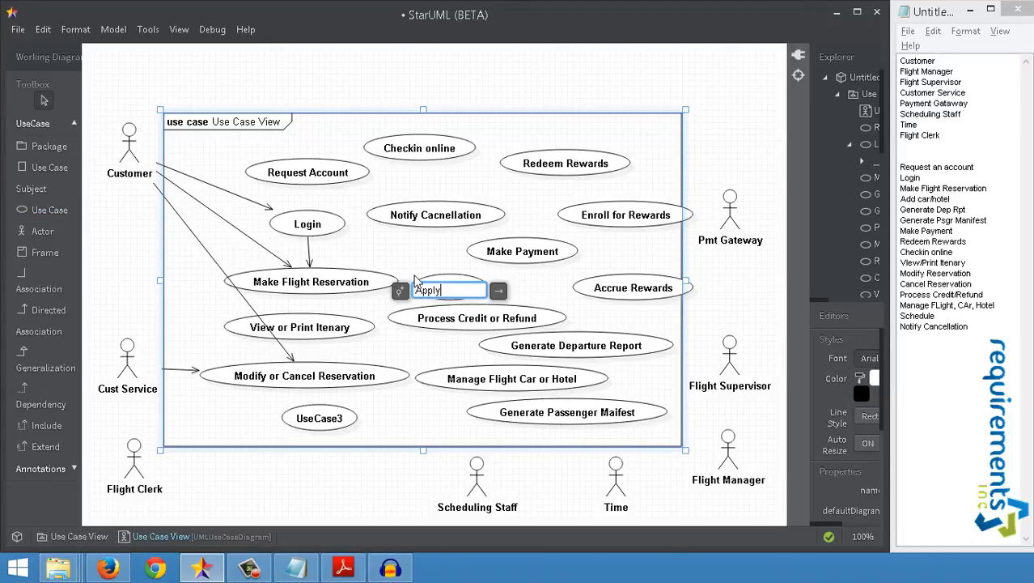
type(" Credit")
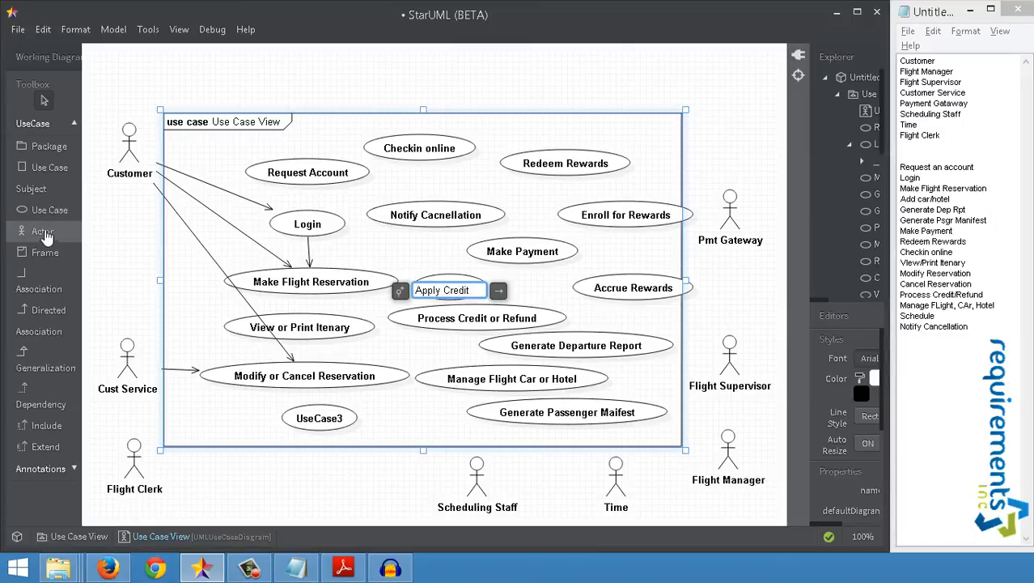
left_click(407, 249)
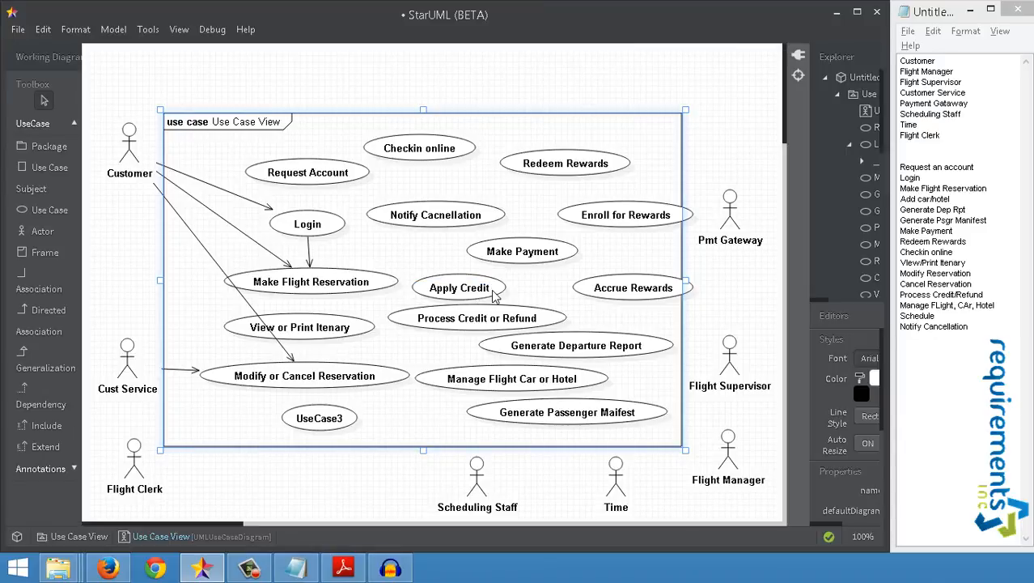
left_click(518, 253)
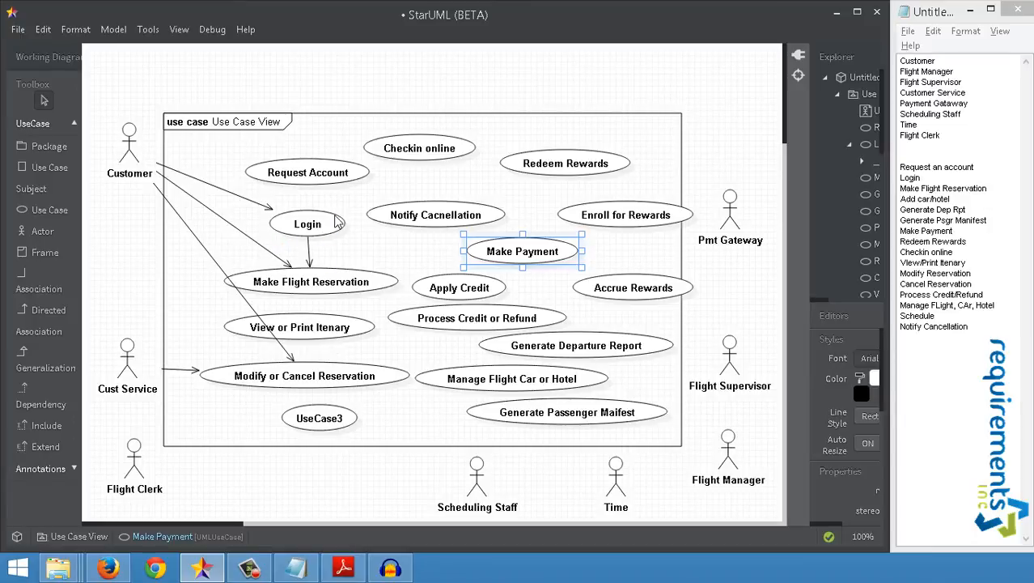
left_click(64, 210)
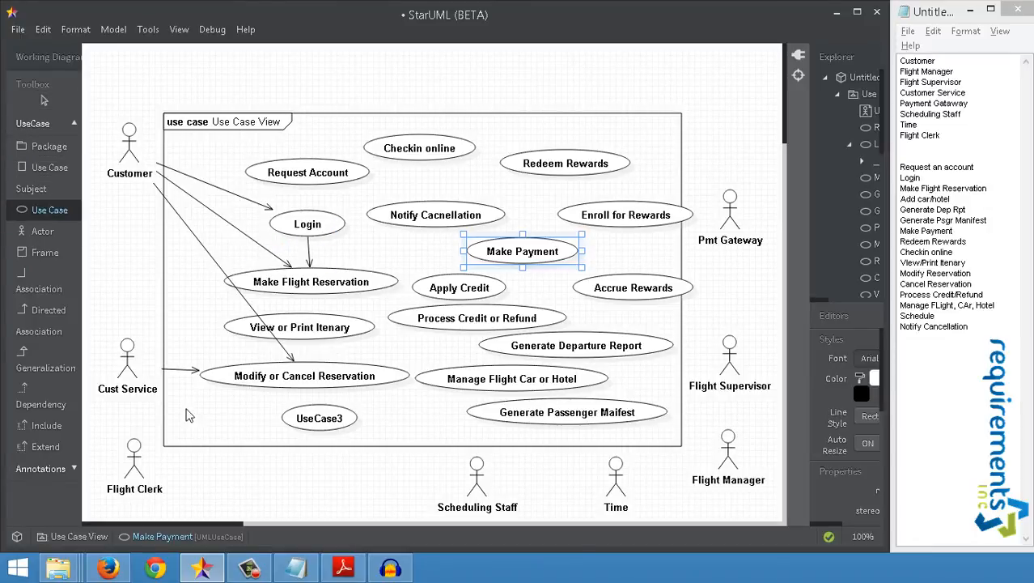
left_click(45, 100)
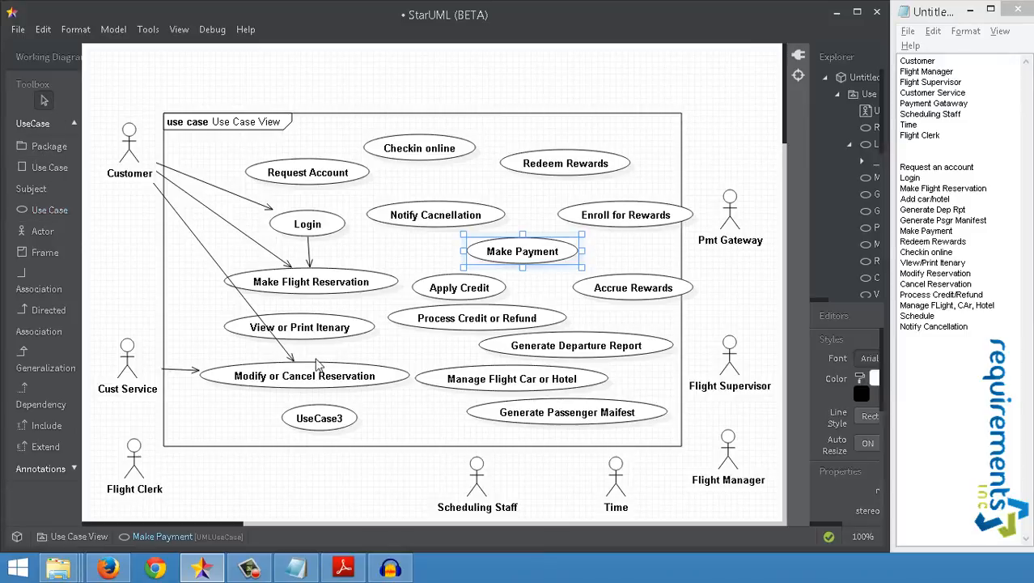
Step: Rename the UseCase3 use case below Modify or Cancel Reservation to "Login Employee"
left_click(318, 418)
double_click(320, 423)
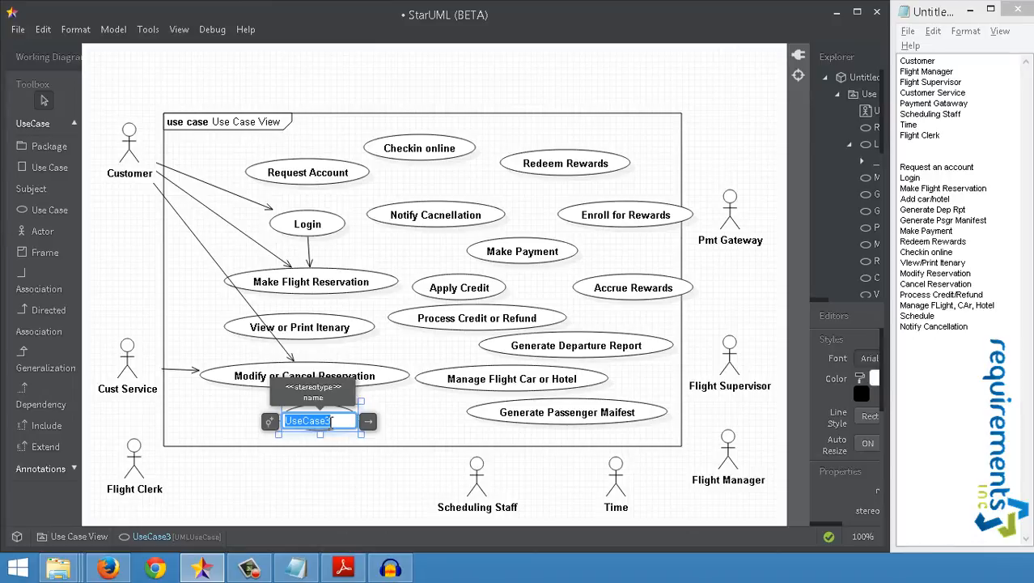
type("Login ")
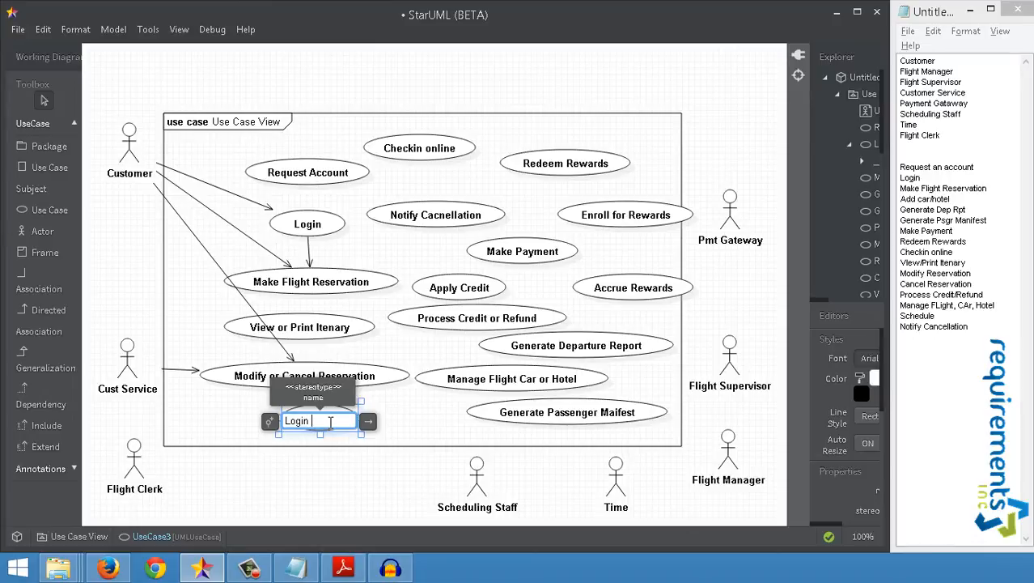
type("Employee")
key("Left")
key("Left")
key("Left")
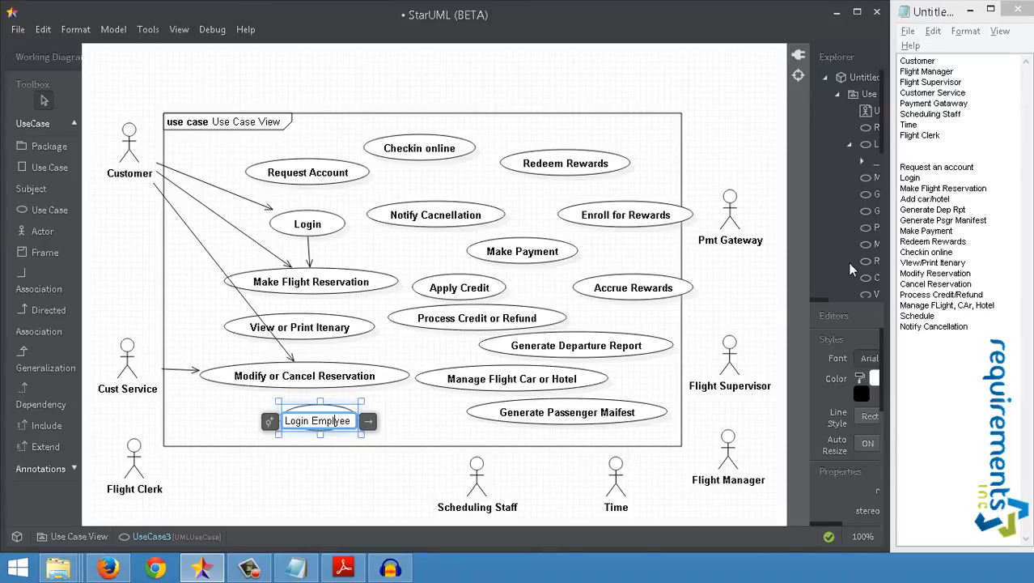
type("oyee")
Step: Add a use case named "Enter manifest and flight departure" in the frame's lower-left area, near the Flight Clerk actor
left_click(50, 210)
left_click(189, 413)
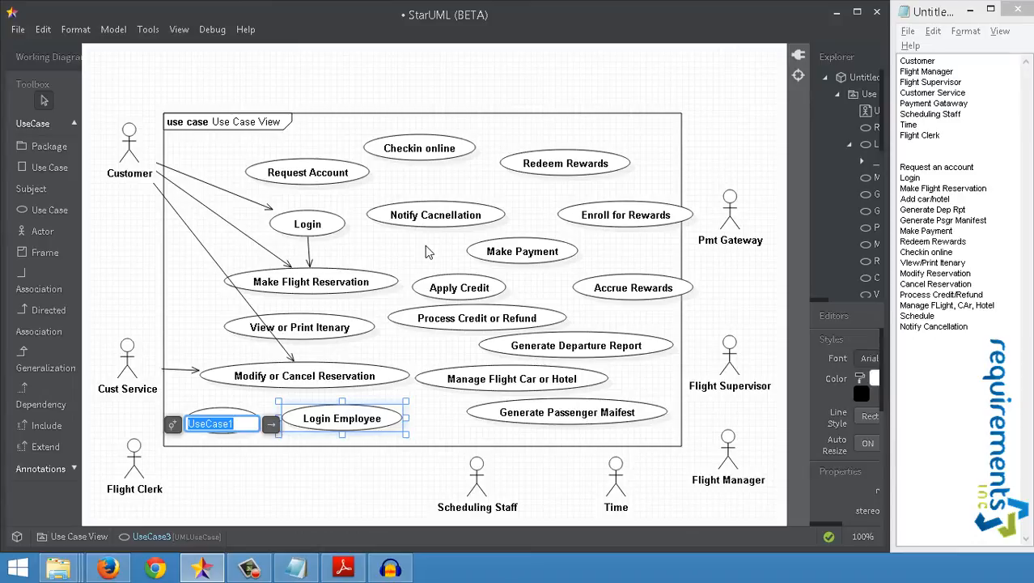
type("Ent")
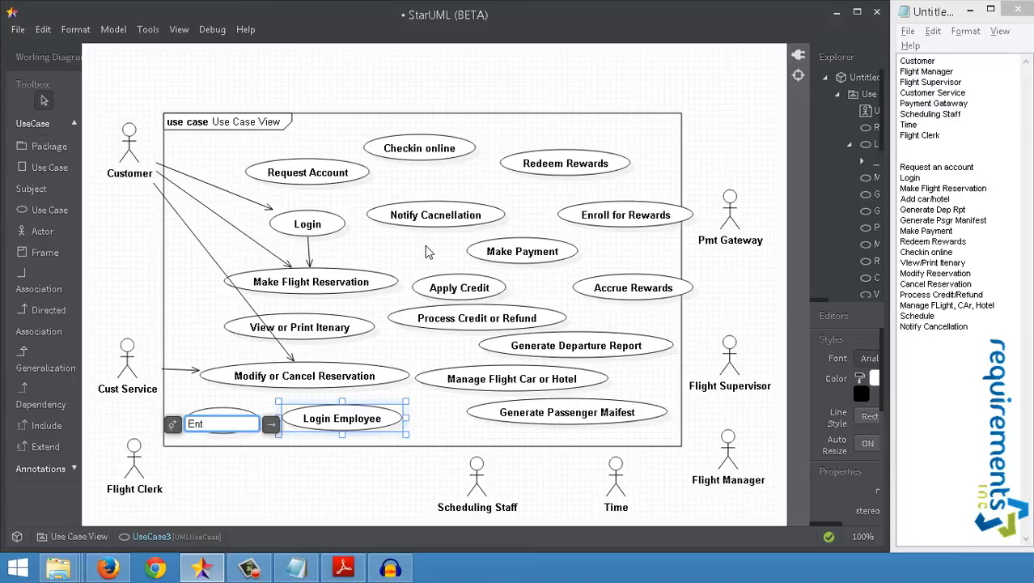
type("er manifest or flight departure")
key("ctrl+Left")
key("ctrl+Left")
key("ctrl+Left")
key("shift+Right")
key("shift+Right")
type("and")
left_click(108, 71)
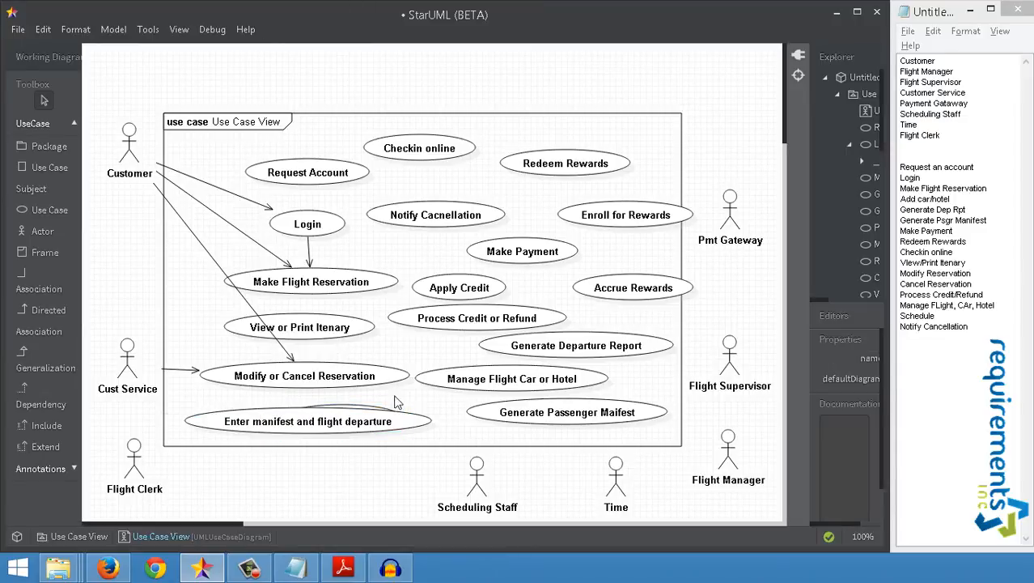
Step: Separate the two overlapping use cases, placing Login Employee up beside Generate Passenger Maifest and Enter manifest and flight departure below it
left_click_drag(339, 419, 416, 409)
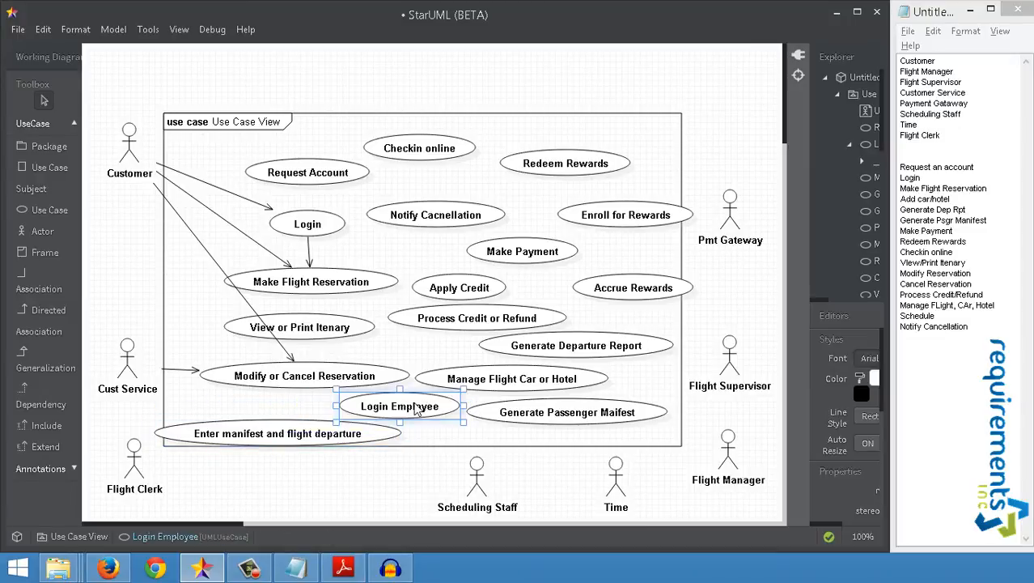
left_click(299, 428)
left_click_drag(299, 429, 331, 437)
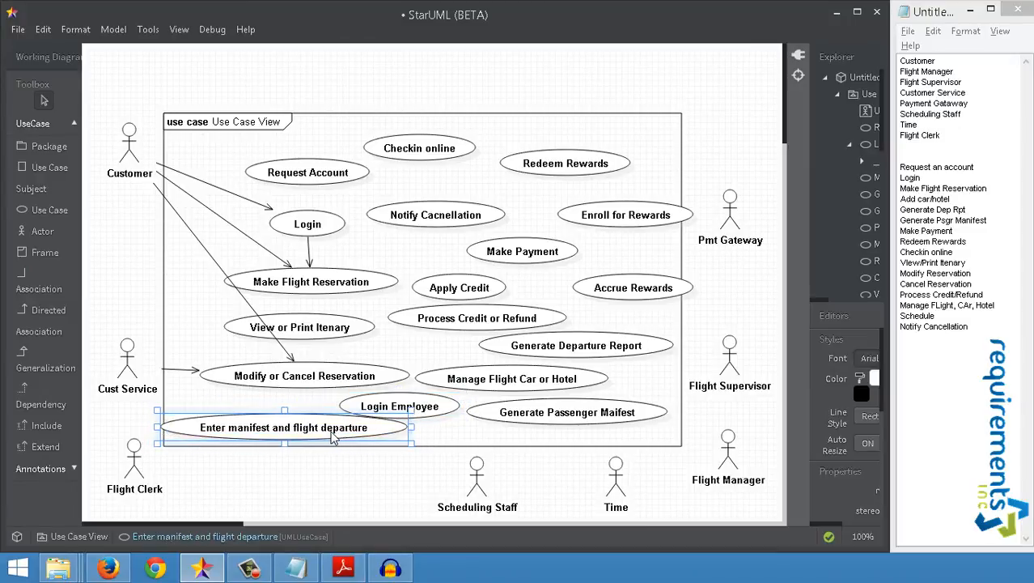
left_click(611, 427)
left_click(591, 356)
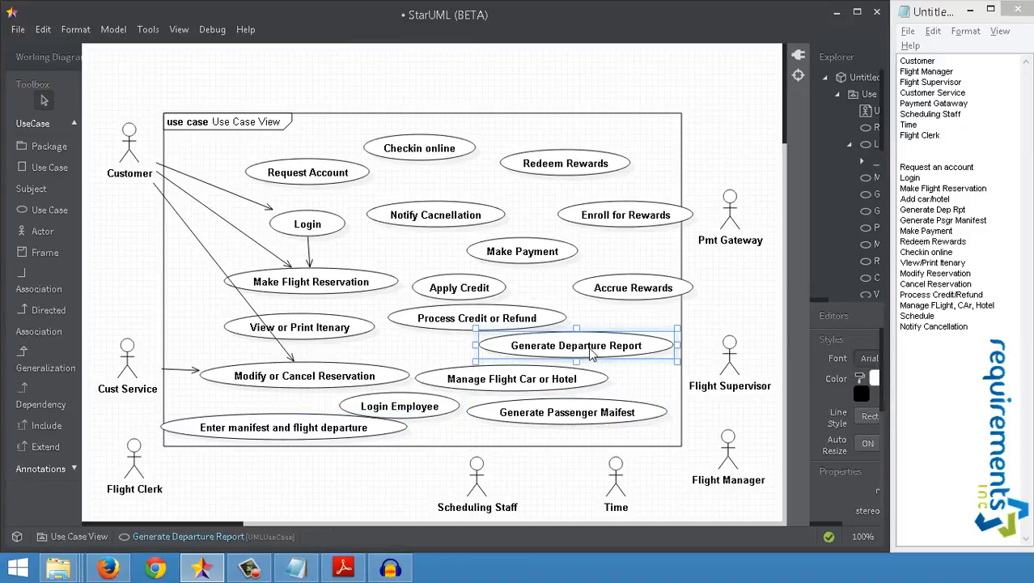
left_click(260, 433)
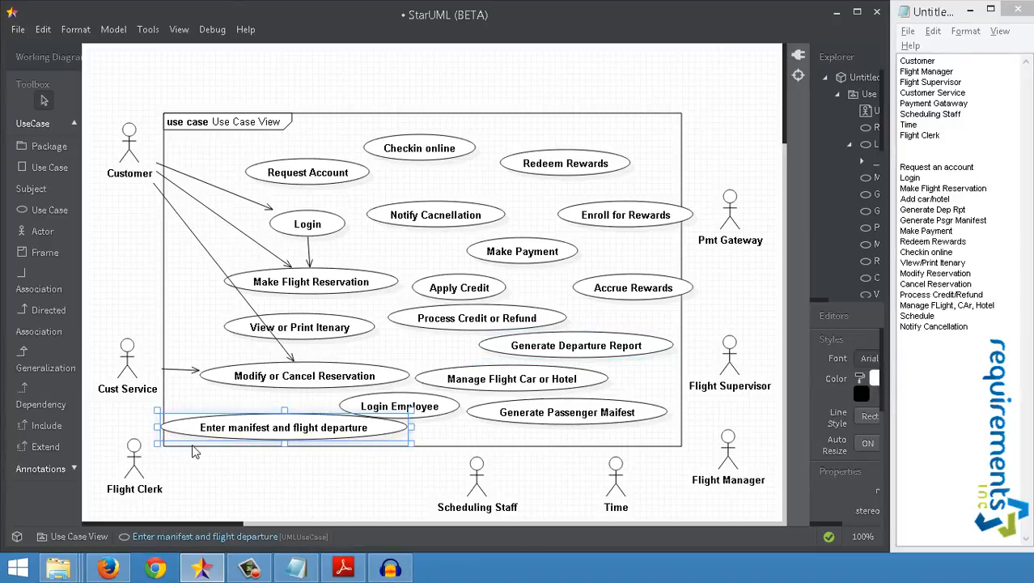
left_click(202, 484)
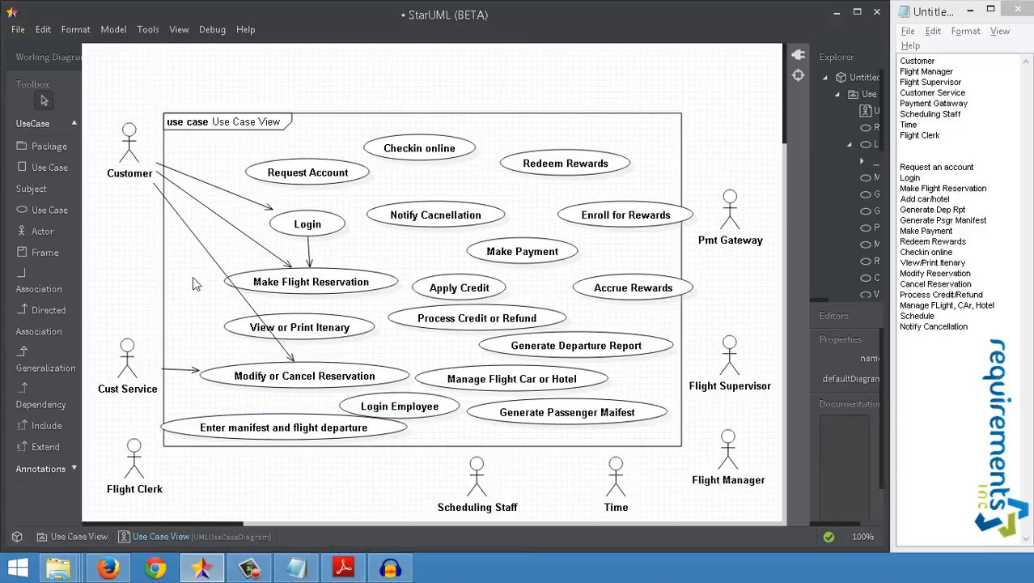
left_click(128, 472)
Step: Widen the system frame rightward to enclose Enroll for Rewards and Accrue Rewards, and shift the Pmt Gateway and Flight Supervisor actors outward
left_click(665, 159)
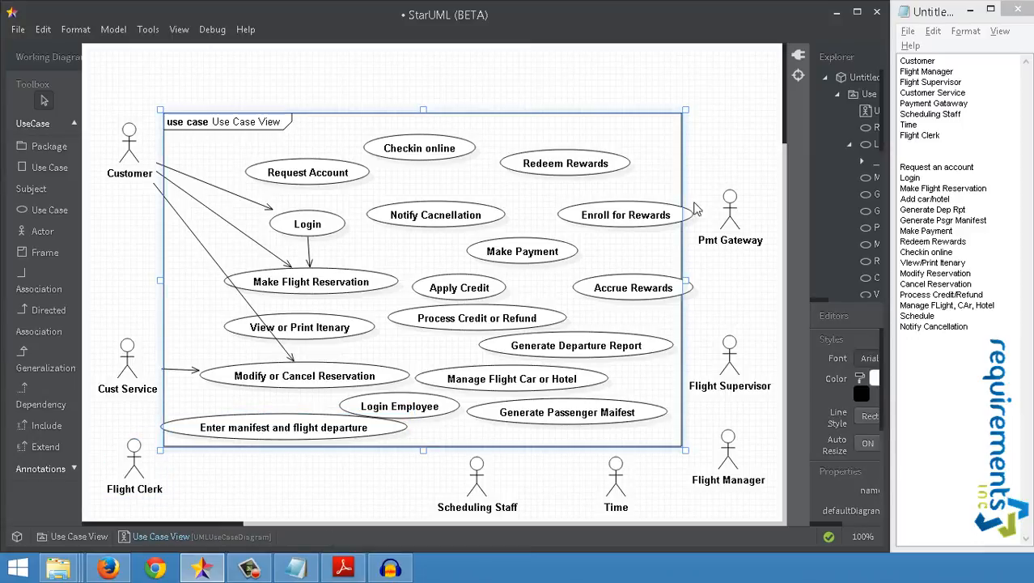
mouse_move(695, 281)
left_mouse_down()
mouse_move(717, 281)
mouse_move(701, 281)
left_mouse_up()
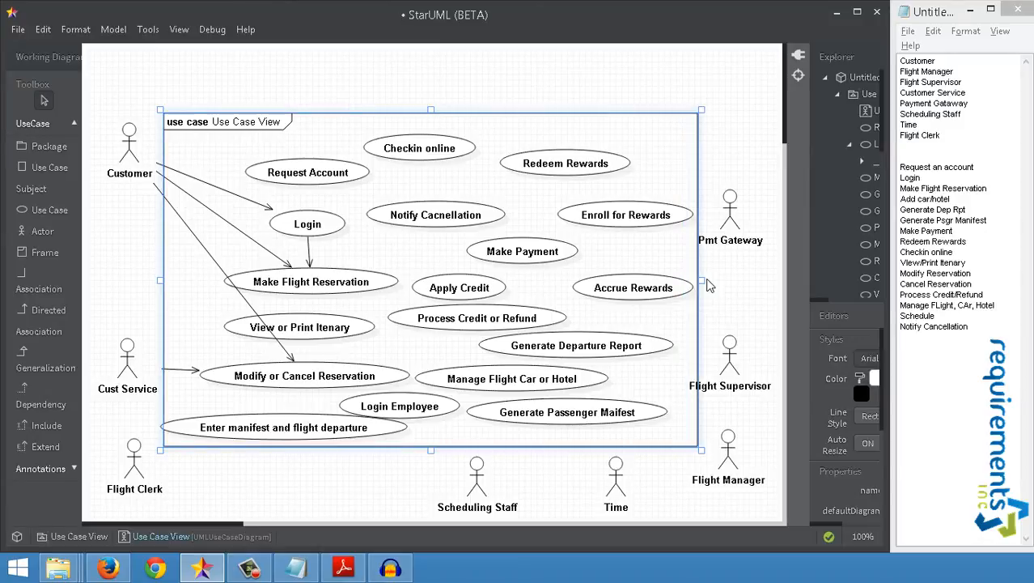
left_click(731, 212)
left_click_drag(731, 214, 736, 214)
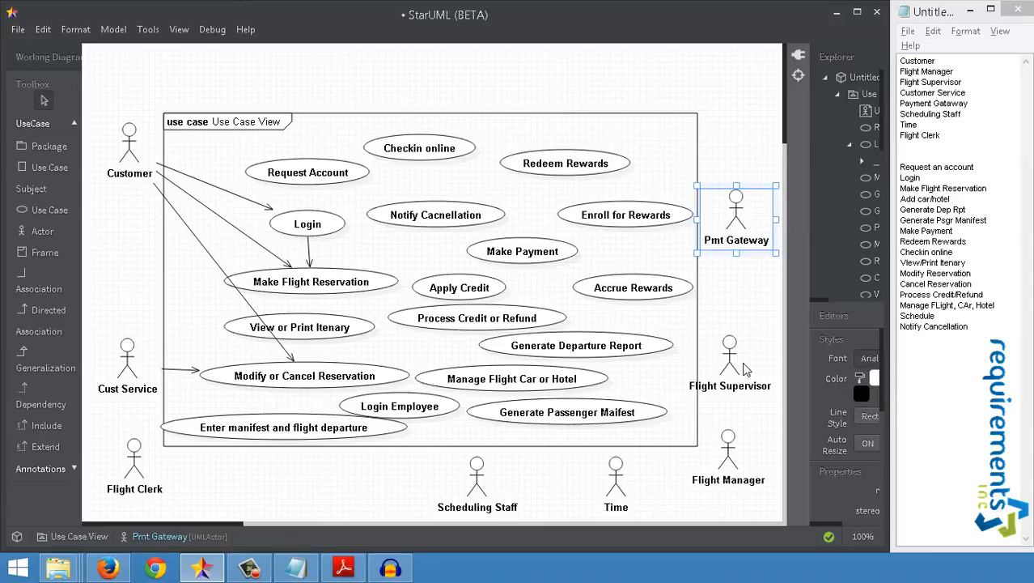
left_click_drag(736, 372, 745, 367)
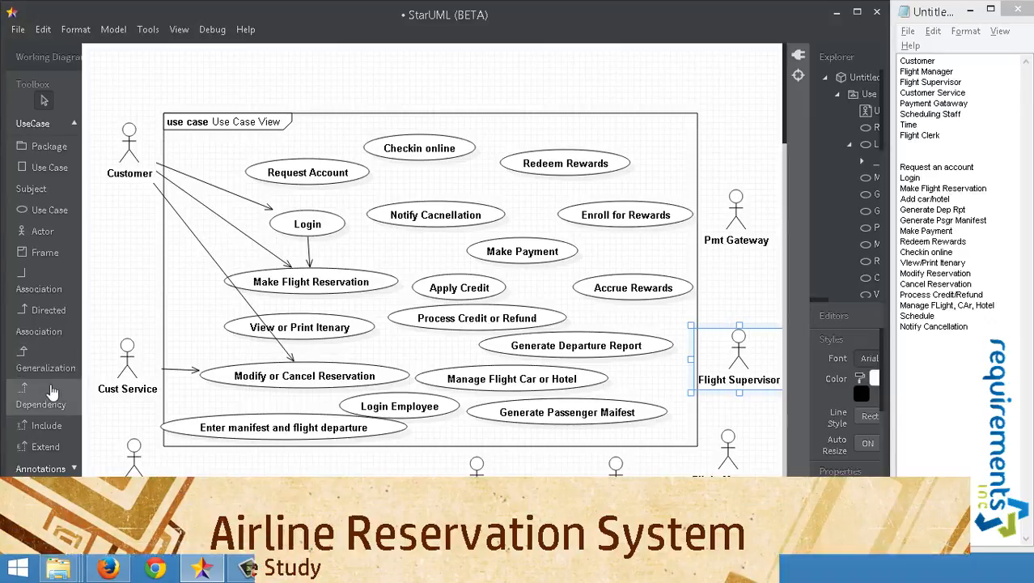
Step: Draw an include relationship from Make Flight Reservation to Make Payment
left_click(51, 432)
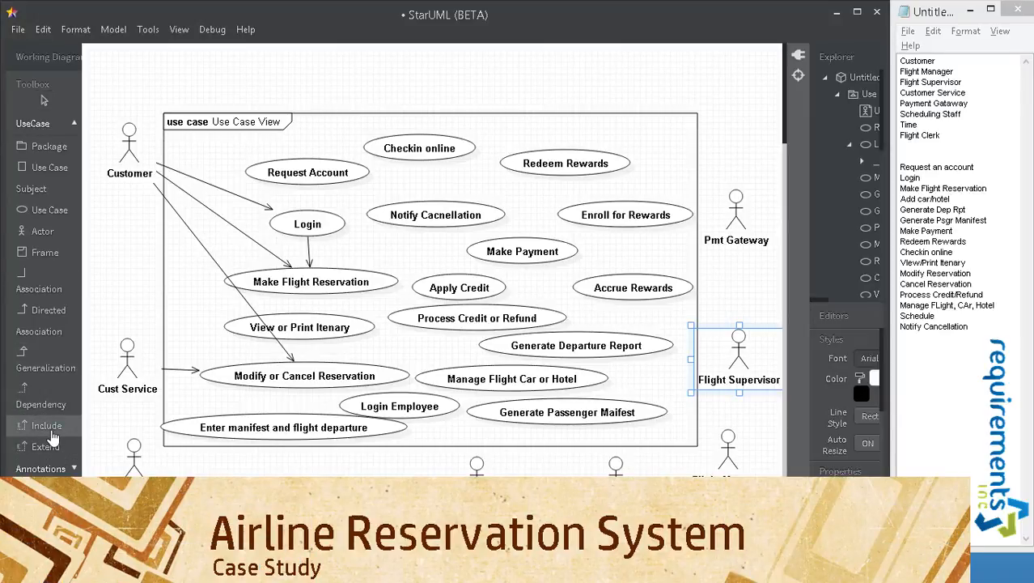
left_click(53, 431)
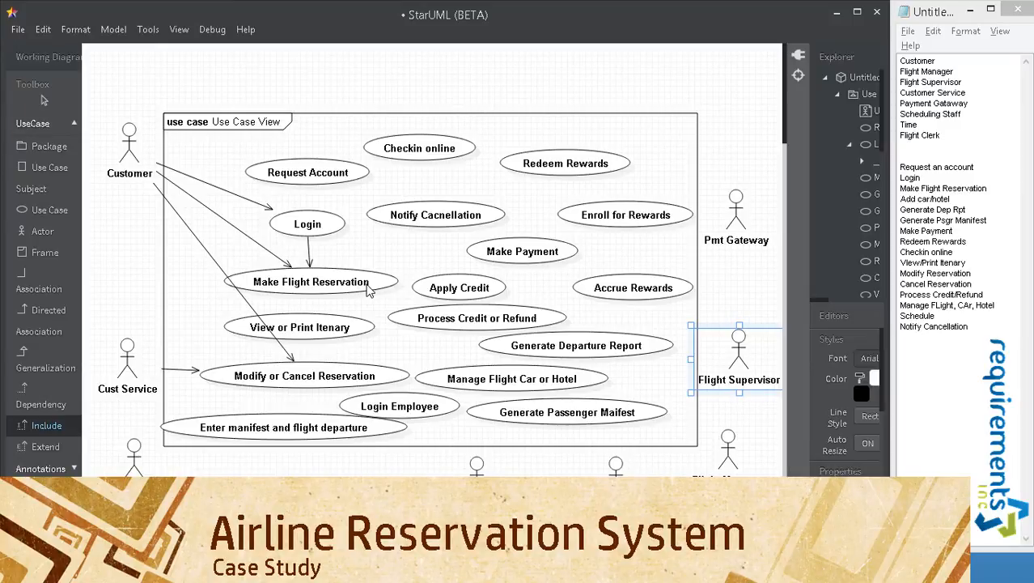
left_click_drag(369, 288, 499, 255)
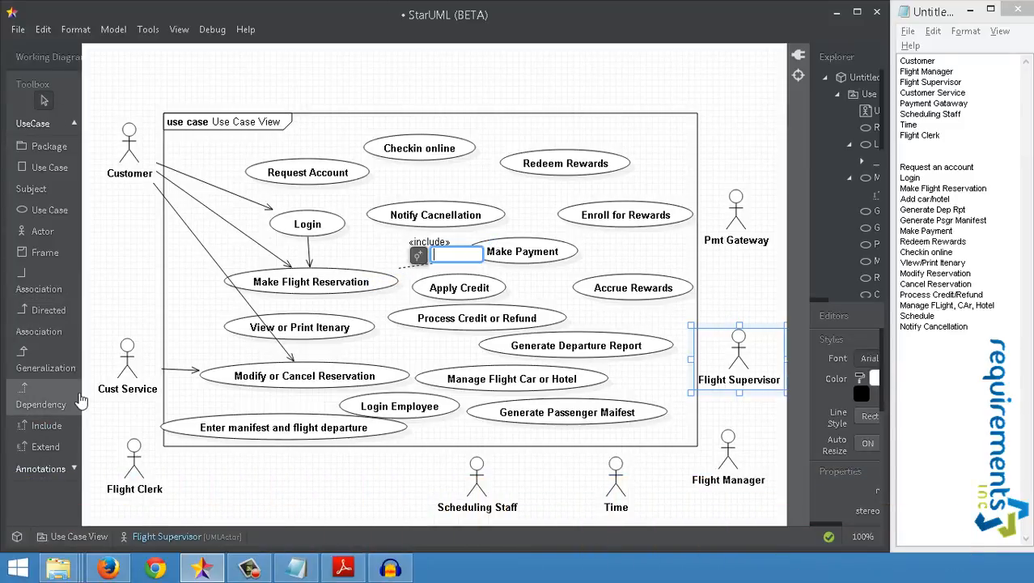
left_click(71, 426)
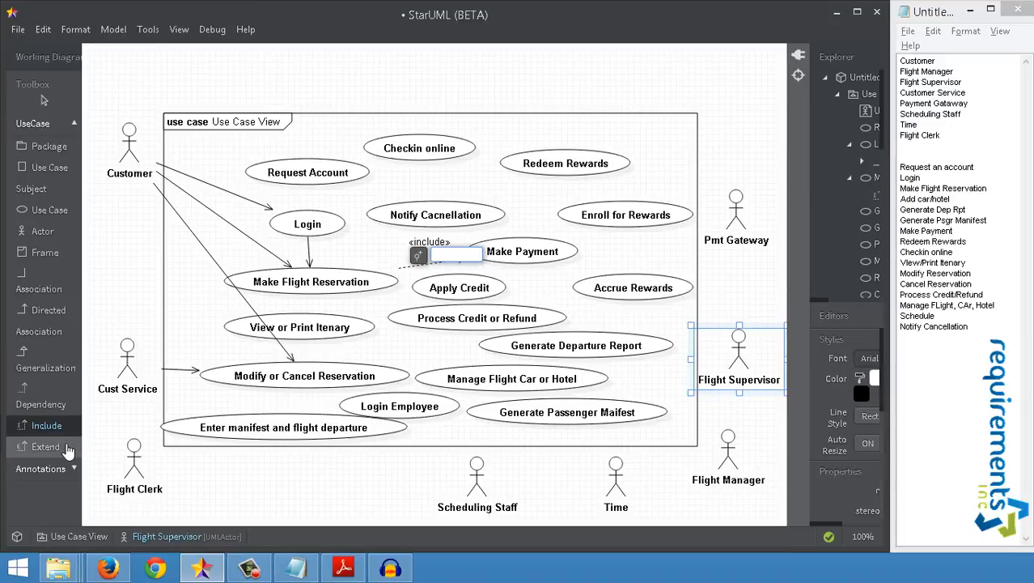
left_click(68, 448)
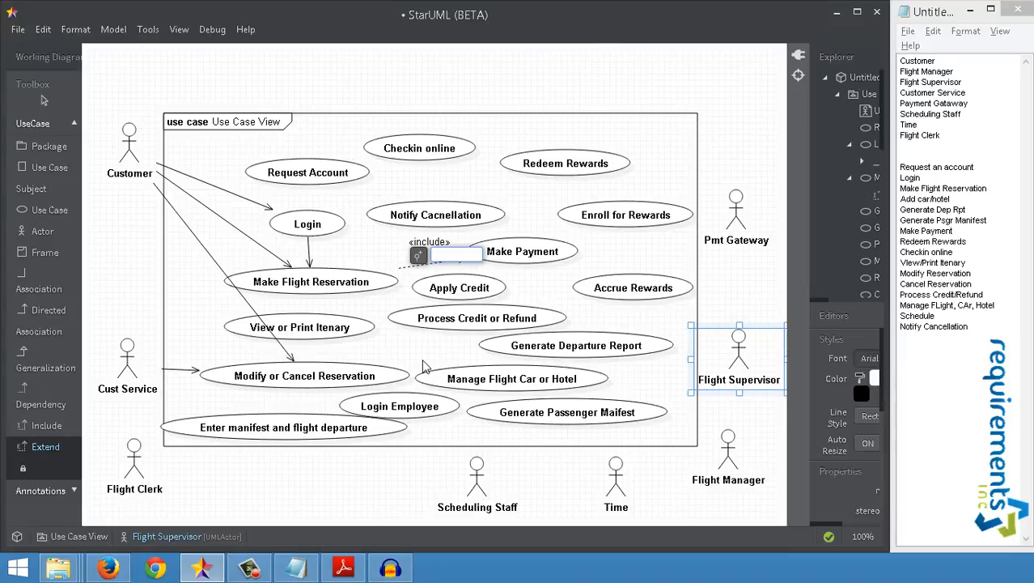
left_click(44, 101)
Step: Correct the spelling of the Notify Cacnellation use case to "Notify Cancellation"
double_click(437, 220)
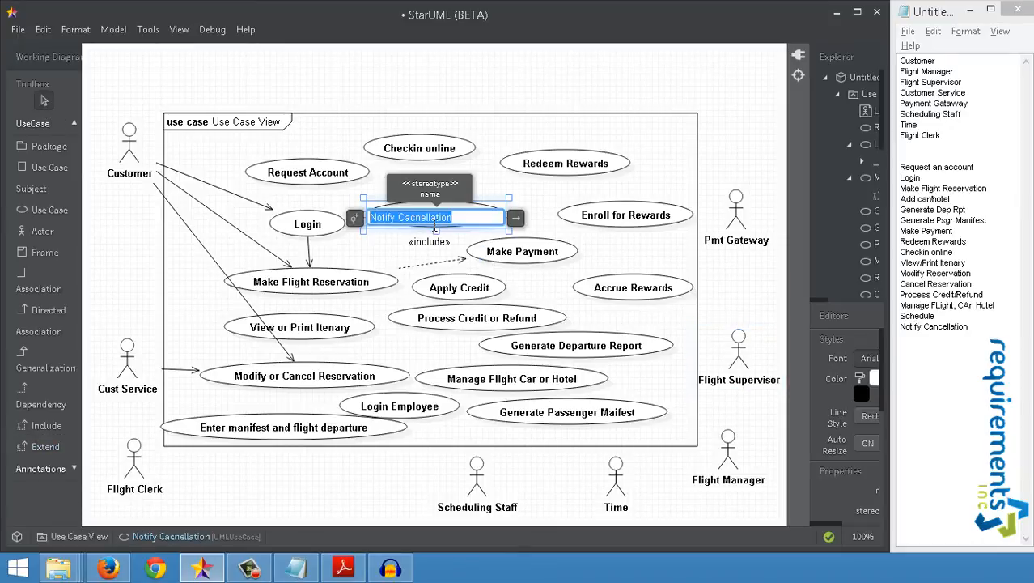
key("Left")
key("Left")
key("Left")
key("Left")
key("Left")
key("Left")
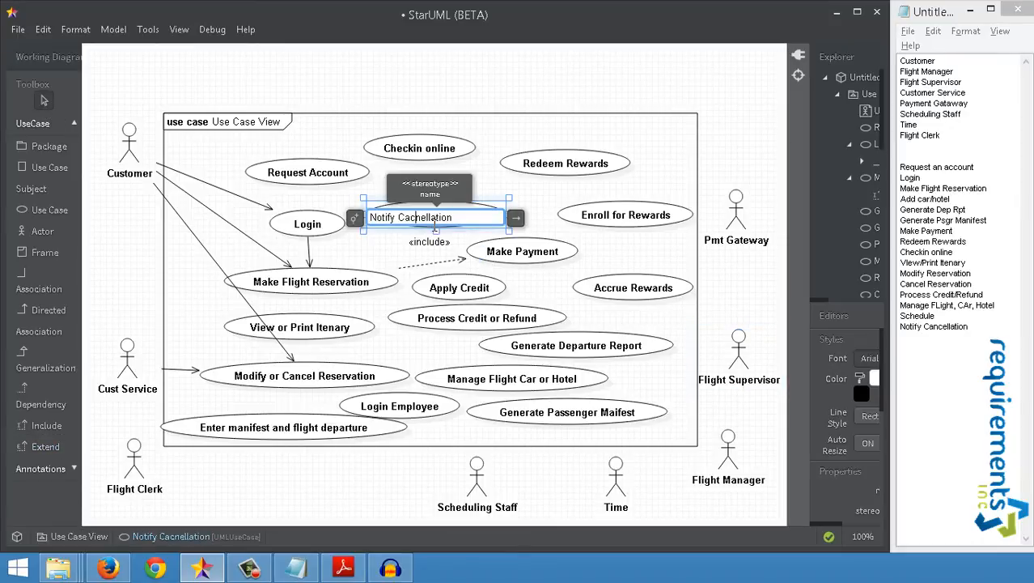
key("BackSpace")
key("BackSpace")
type("nc")
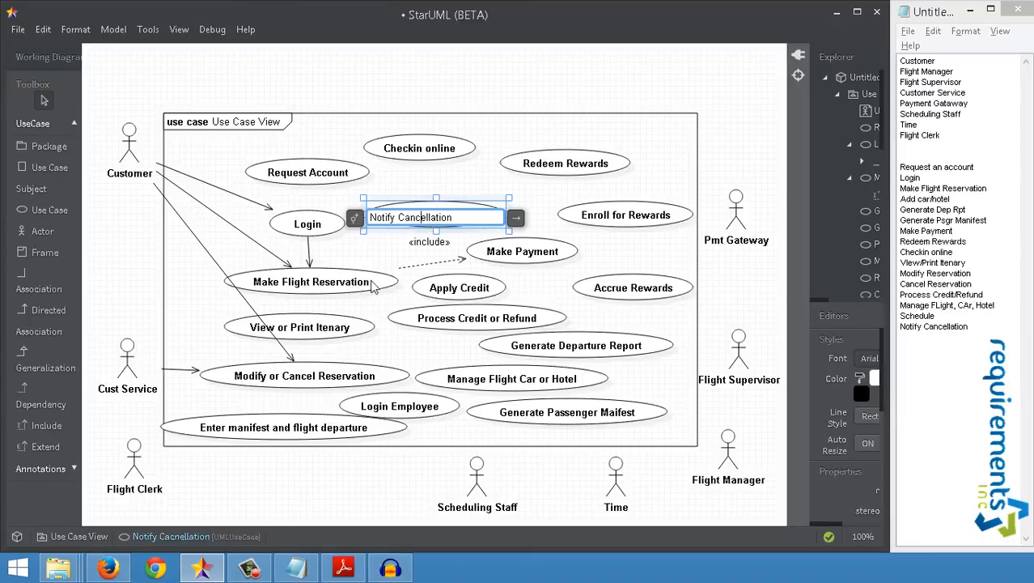
left_click(134, 317)
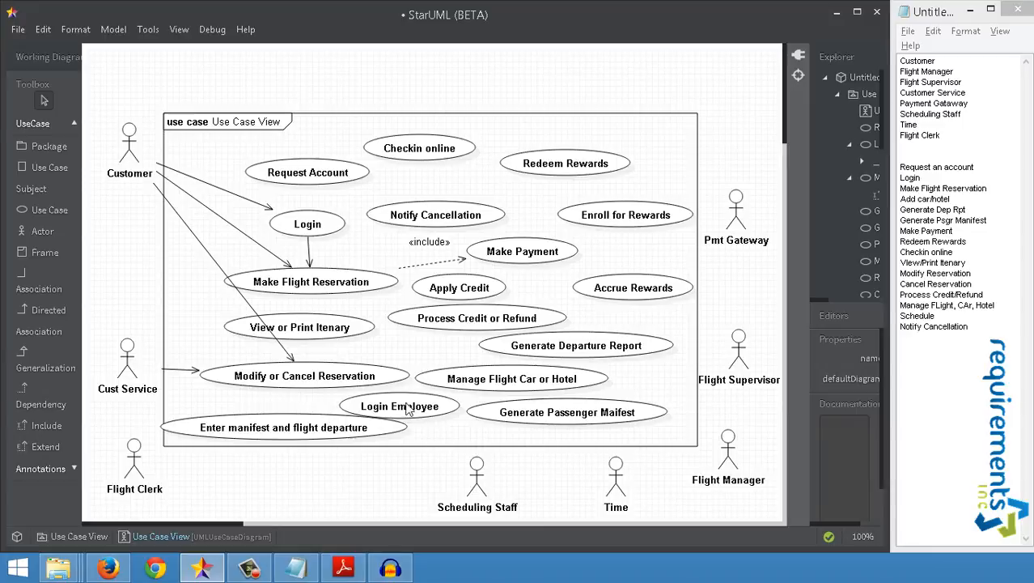
Step: Add a use case named "Add Car or Hotel" inside the system frame, just below Make Flight Reservation
left_click(44, 212)
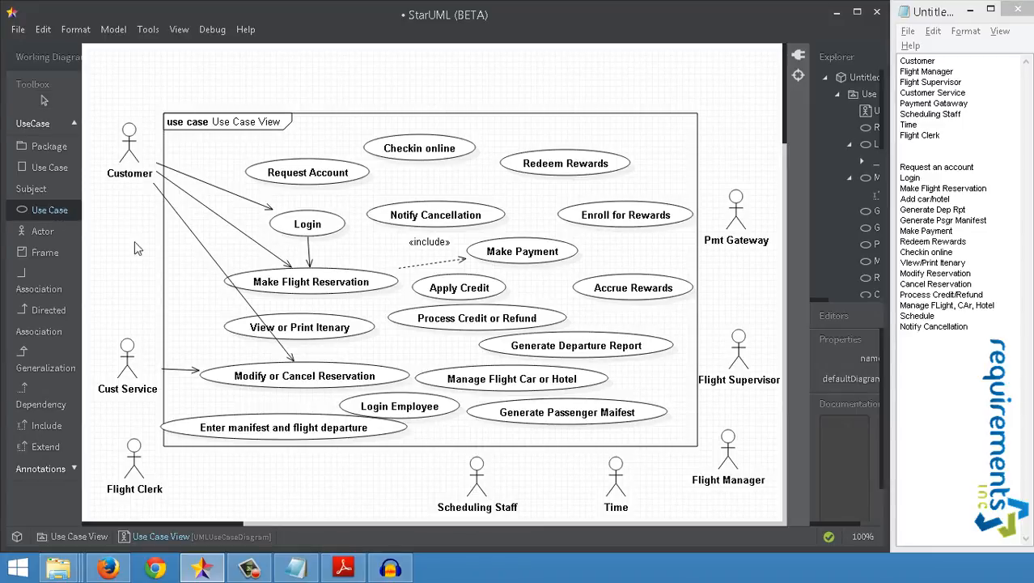
left_click(184, 304)
type("Add Ca")
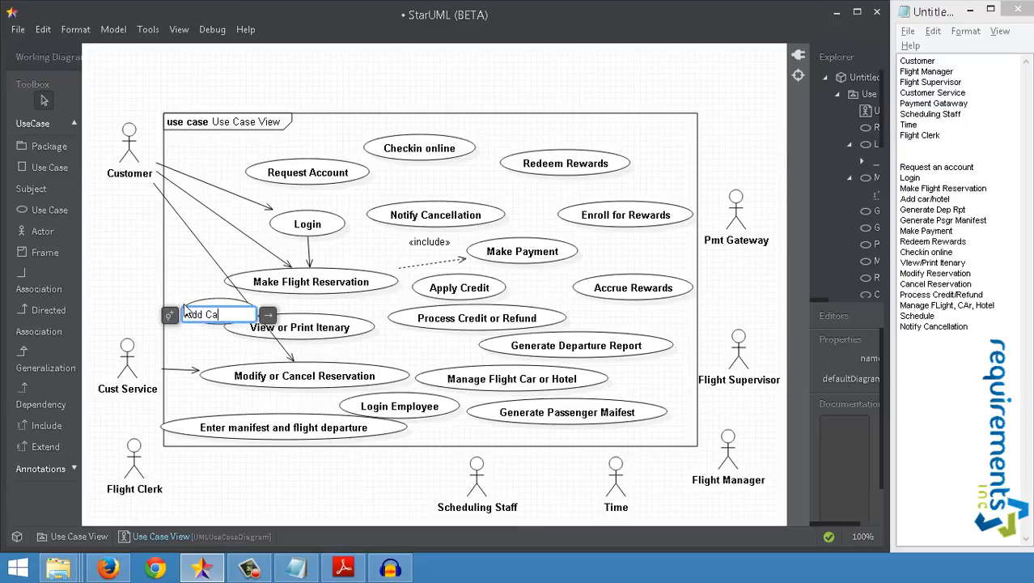
type("r or Hotel")
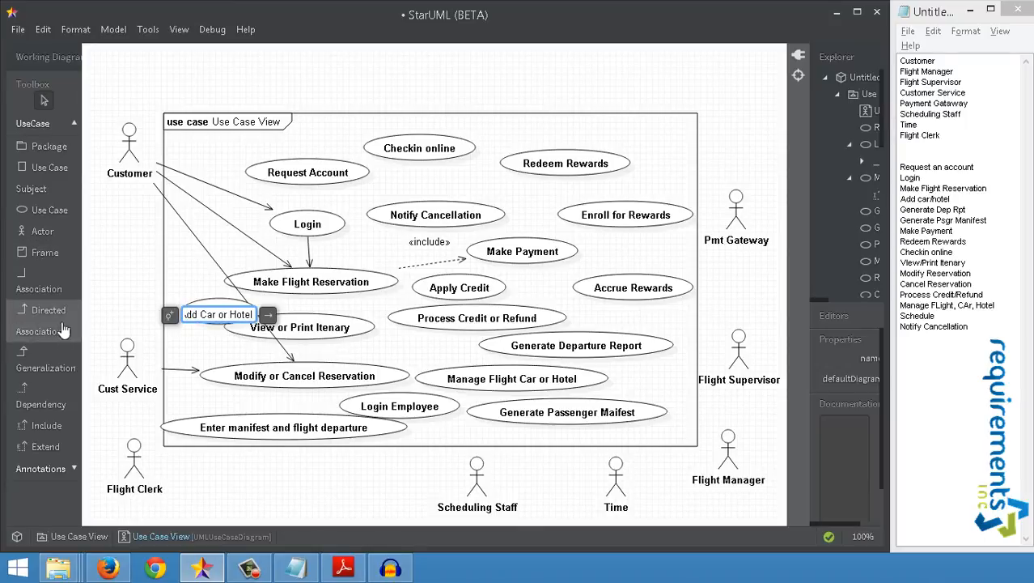
Step: Draw an extend relationship from Add Car or Hotel to Make Flight Reservation, leaving it unnamed
left_click(65, 446)
left_click_drag(287, 322, 306, 283)
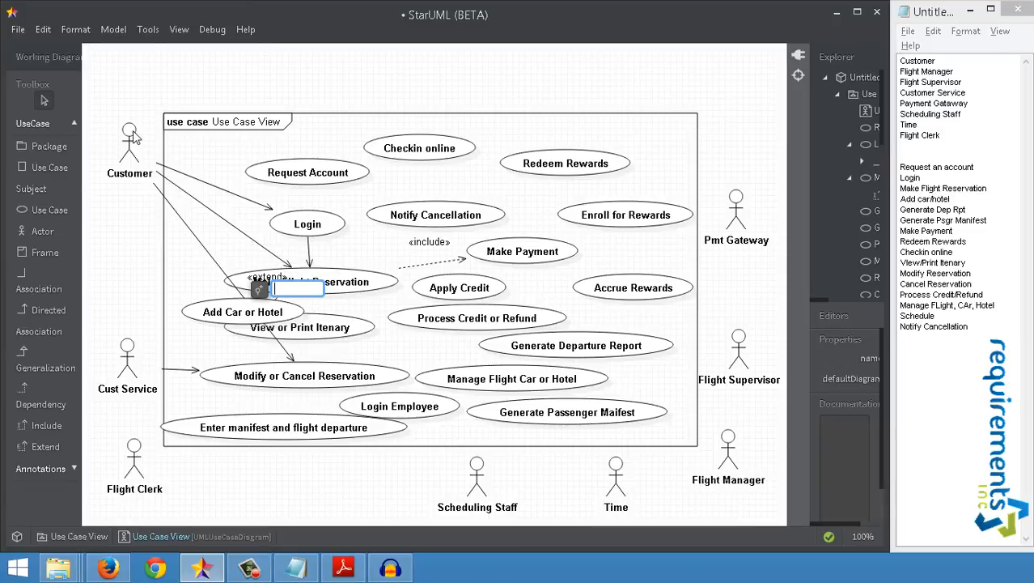
left_click(122, 73)
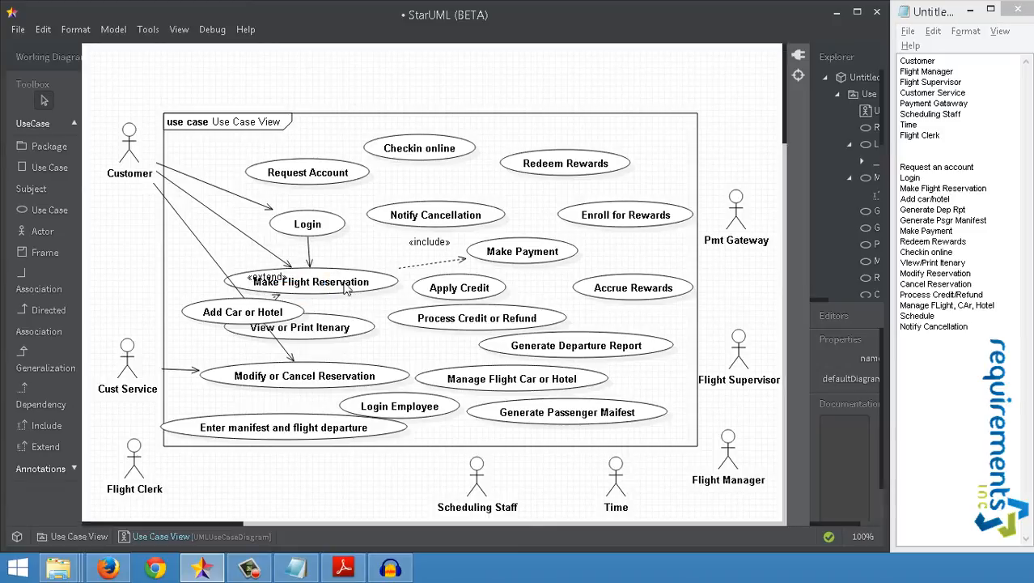
Step: Place Add Car or Hotel below and right of Make Flight Reservation, and shift View or Print Itenary left to make room
left_click_drag(259, 312, 382, 311)
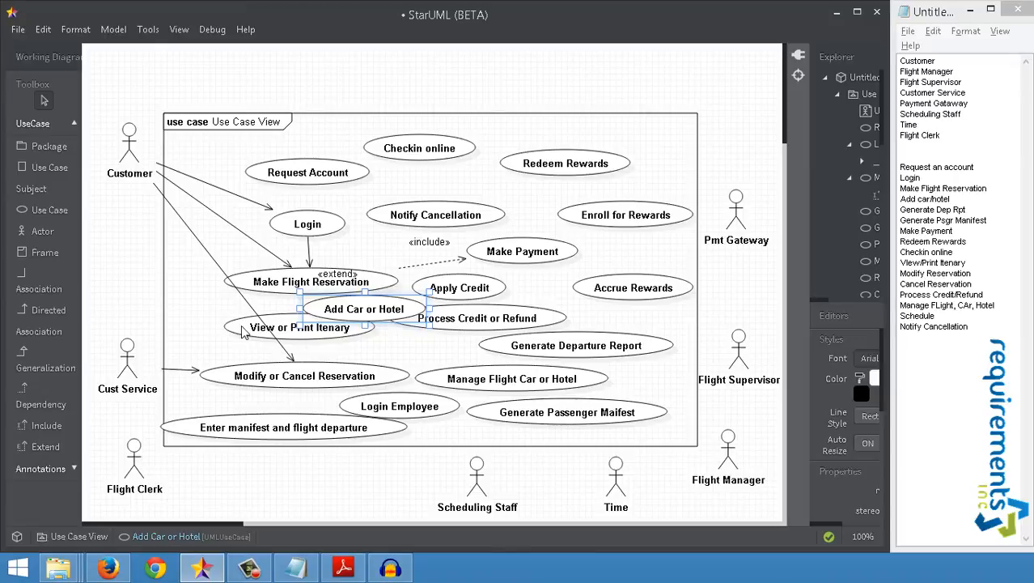
left_click_drag(247, 330, 195, 343)
left_click_drag(382, 318, 385, 350)
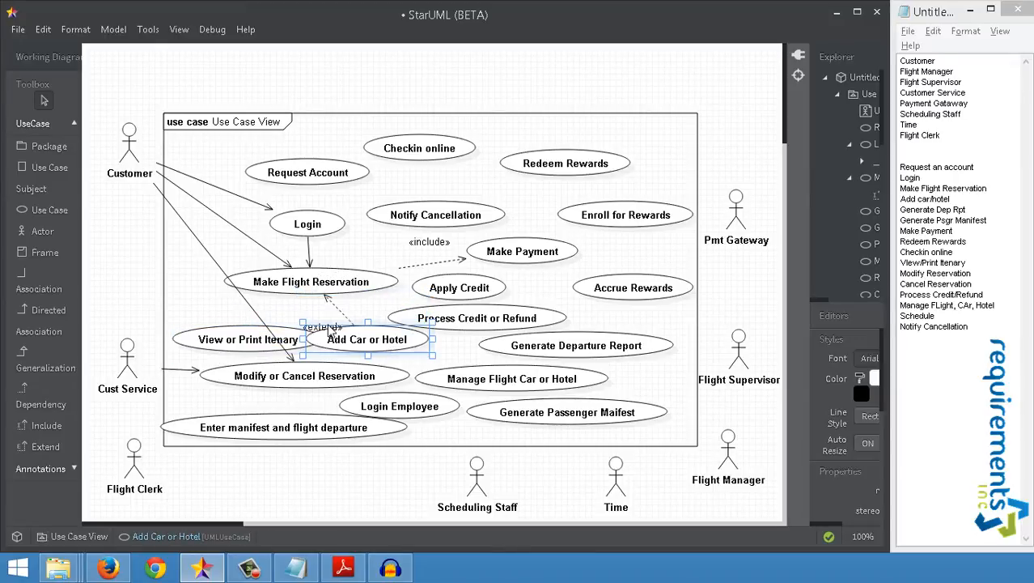
left_click_drag(360, 340, 369, 341)
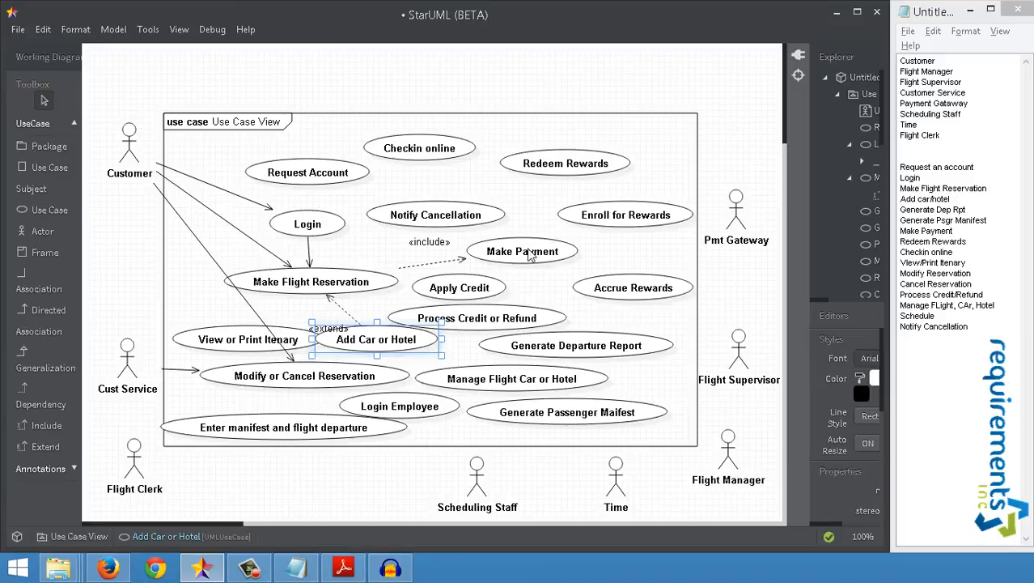
Step: Rename the Login use case to "Login Customer"
left_click(567, 177)
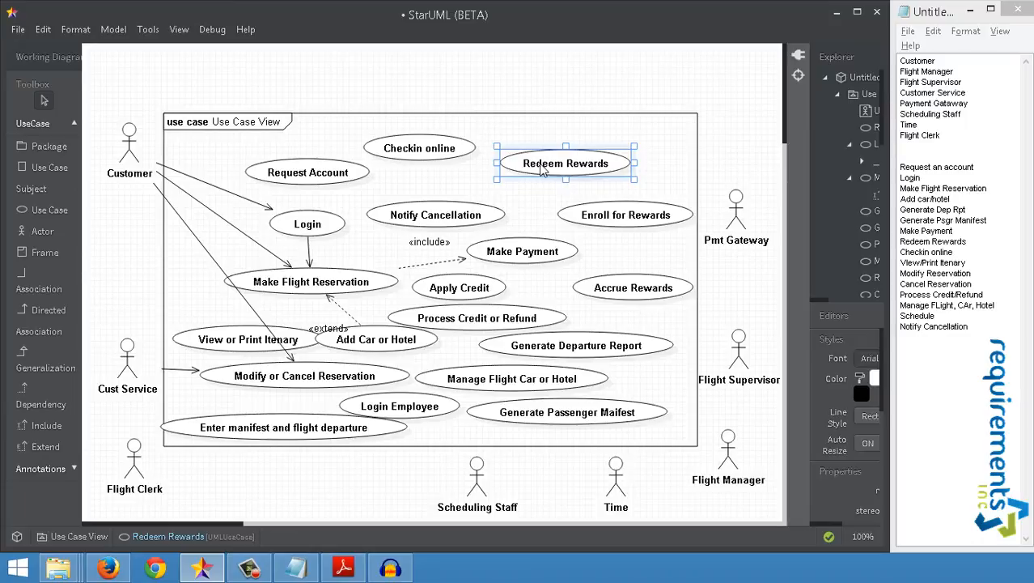
double_click(283, 225)
key("End")
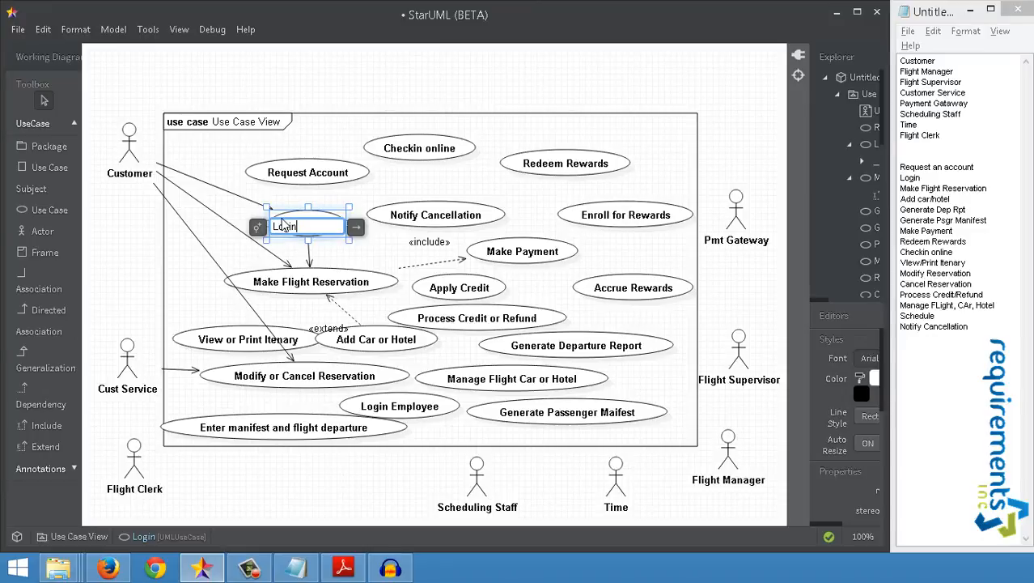
type("Customer")
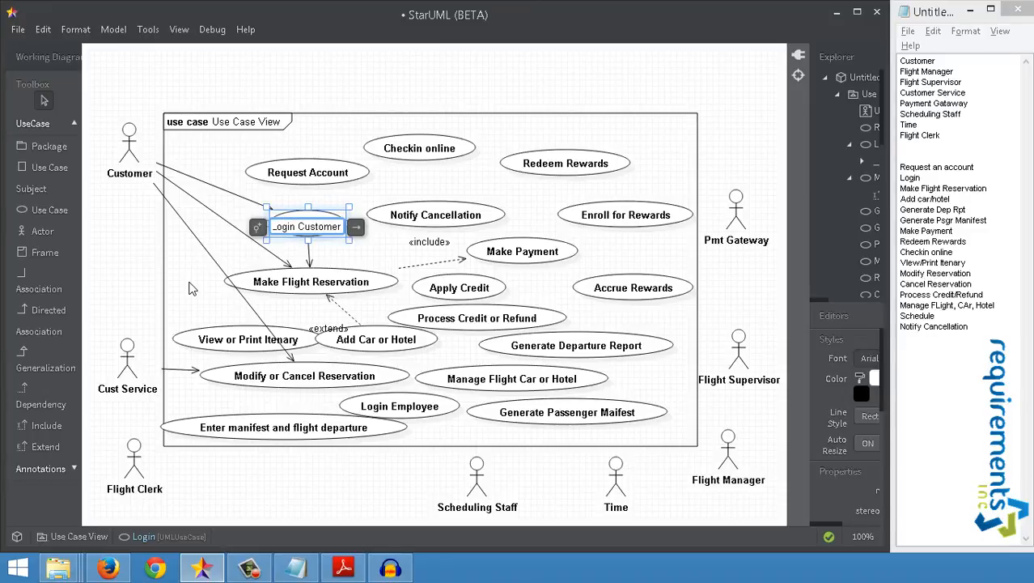
left_click(262, 307)
Step: Rearrange the upper use cases, nudging Login Customer left, moving Notify Cancellation above Enroll for Rewards and Redeem Rewards beside Login Customer
left_click(330, 223)
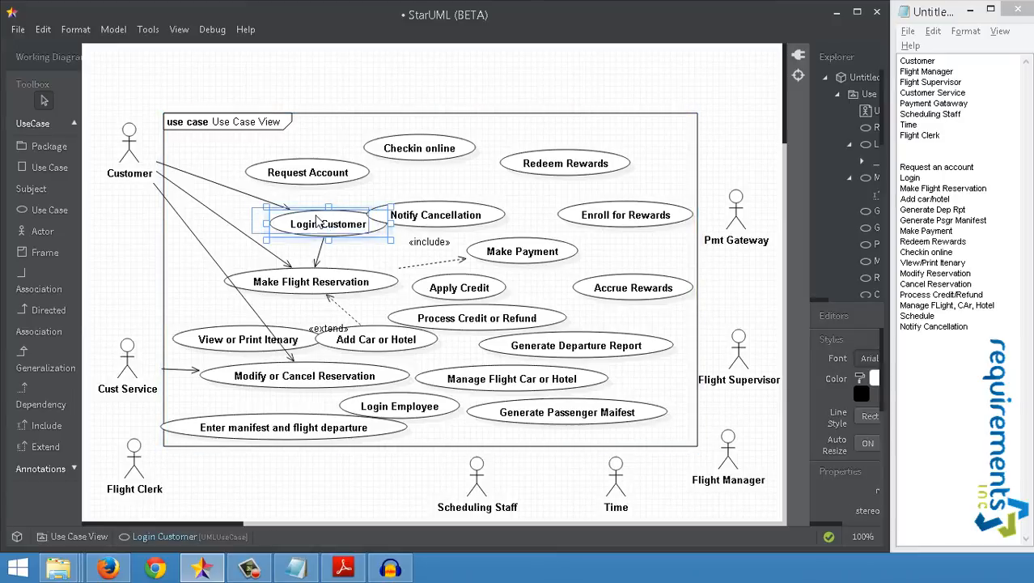
left_click_drag(329, 223, 312, 220)
left_click_drag(461, 216, 579, 161)
left_click(544, 164)
left_click_drag(506, 171, 399, 206)
Step: Draw an include relationship from Redeem Rewards to Login Customer
left_click(42, 321)
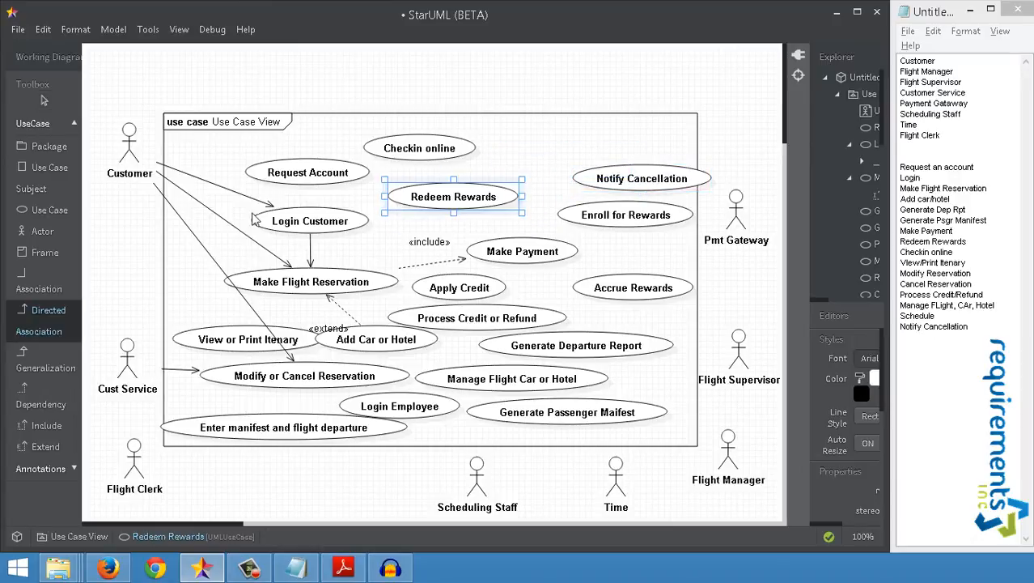
left_click(47, 426)
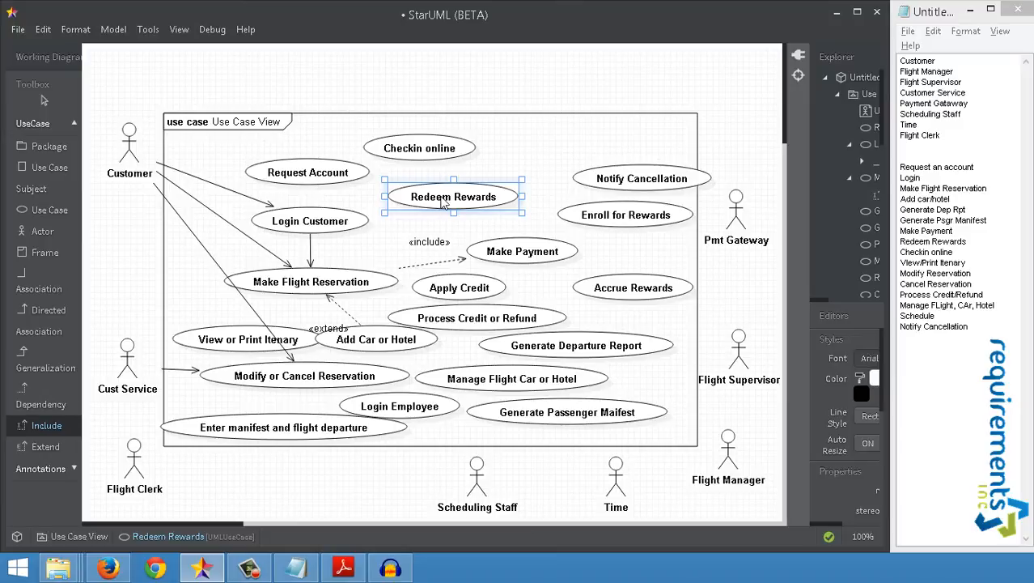
left_click_drag(444, 202, 321, 229)
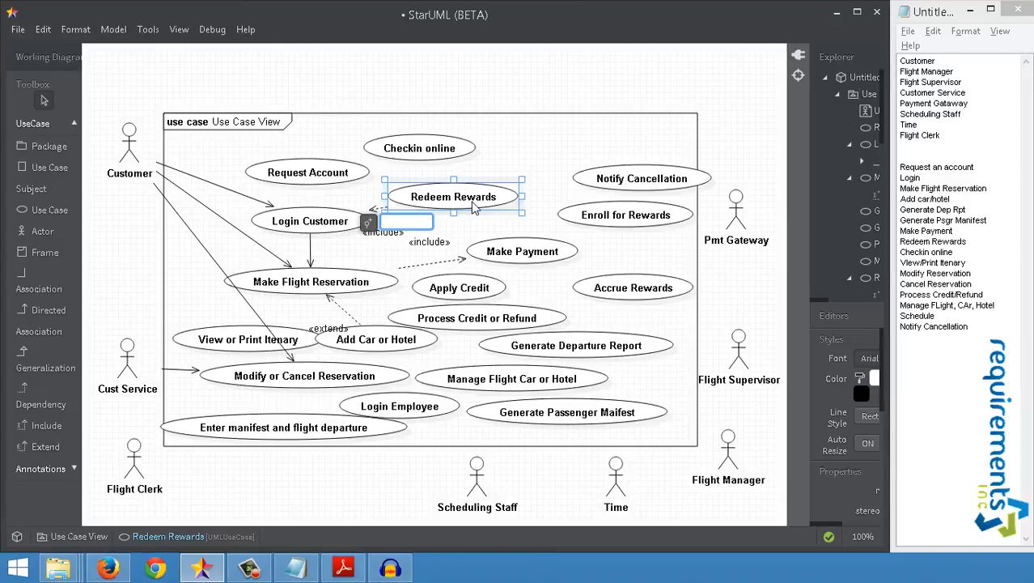
Step: Draw an extend relationship from Redeem Rewards to Make Payment, leaving it unnamed
left_click(65, 448)
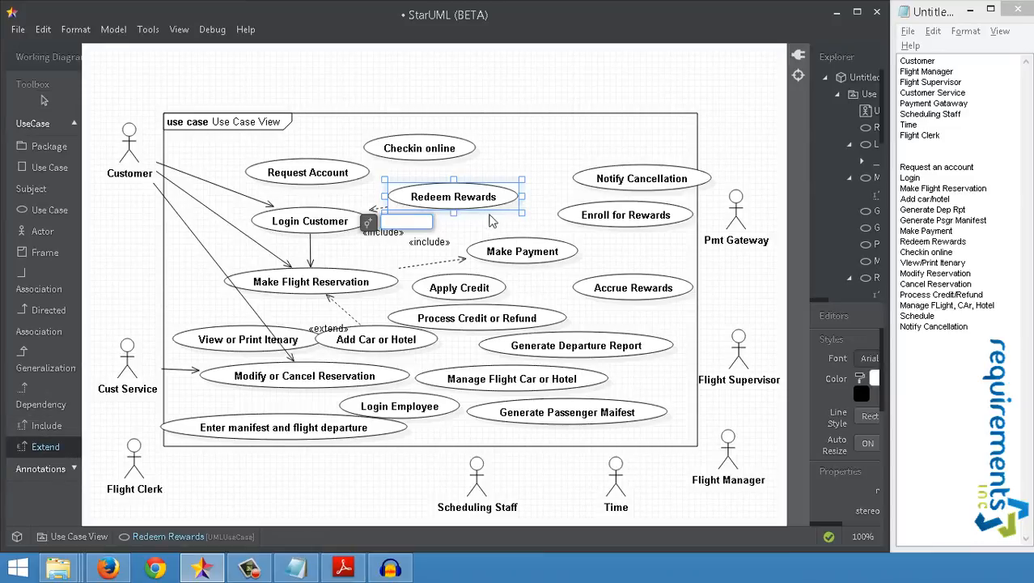
left_click_drag(470, 204, 517, 257)
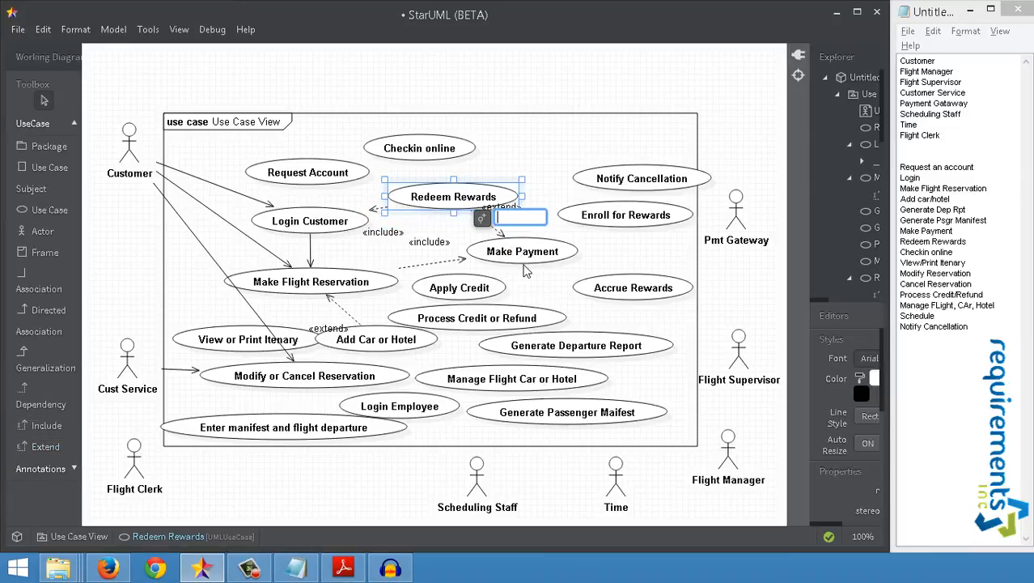
left_click(89, 62)
Step: Stretch the system frame upward and move Checkin online and Redeem Rewards higher inside it
left_click(267, 123)
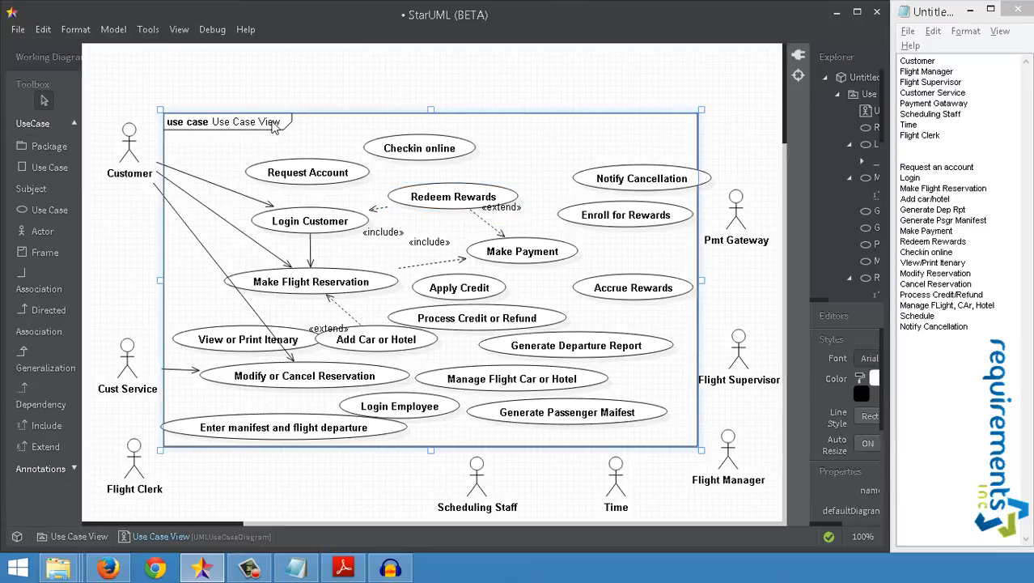
left_click_drag(432, 113, 437, 84)
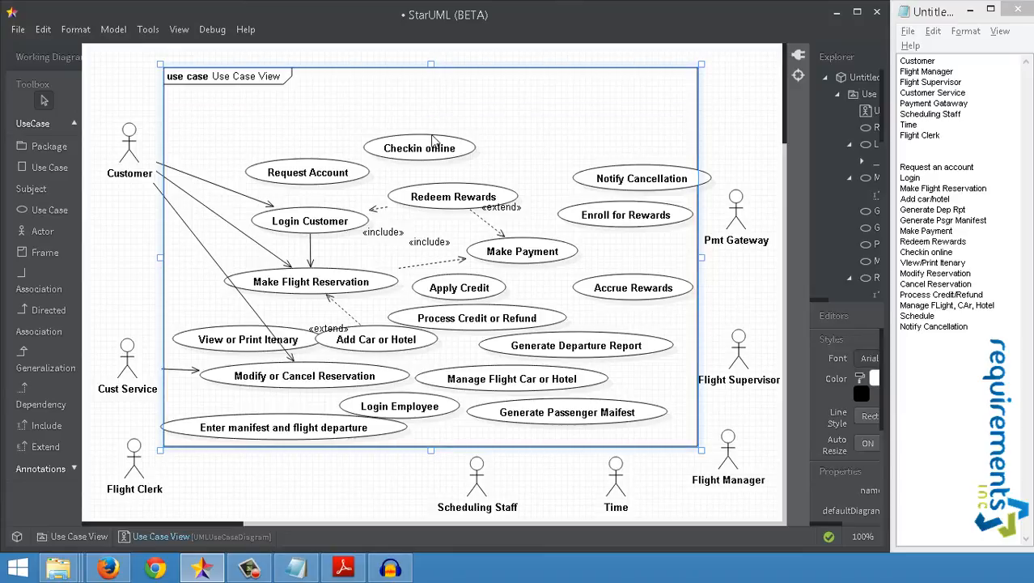
left_click_drag(428, 148, 419, 108)
left_click_drag(474, 203, 486, 174)
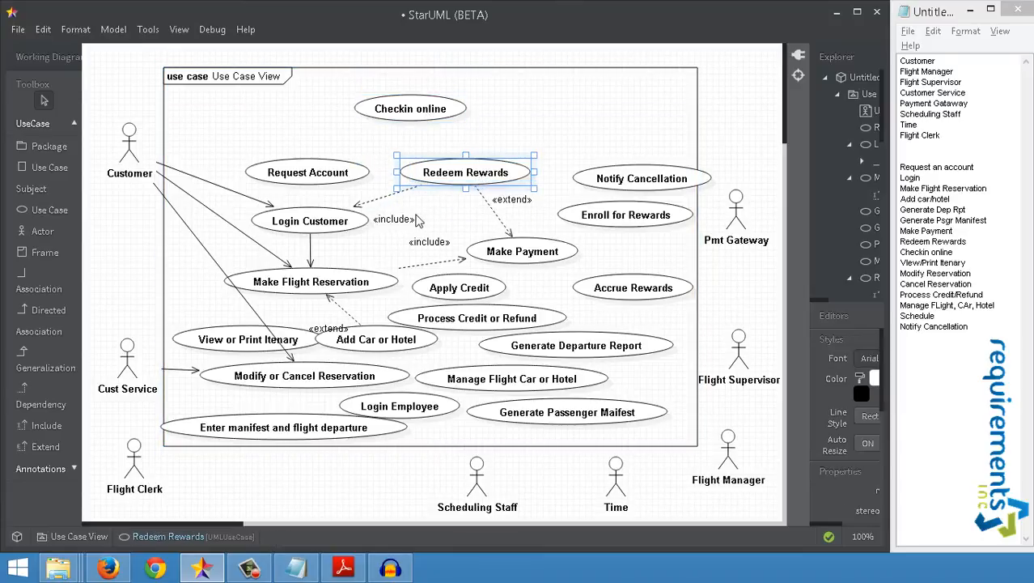
Step: Move the include and extend labels of the Redeem Rewards relationships onto their dashed lines
left_click(405, 224)
left_click_drag(405, 224, 404, 204)
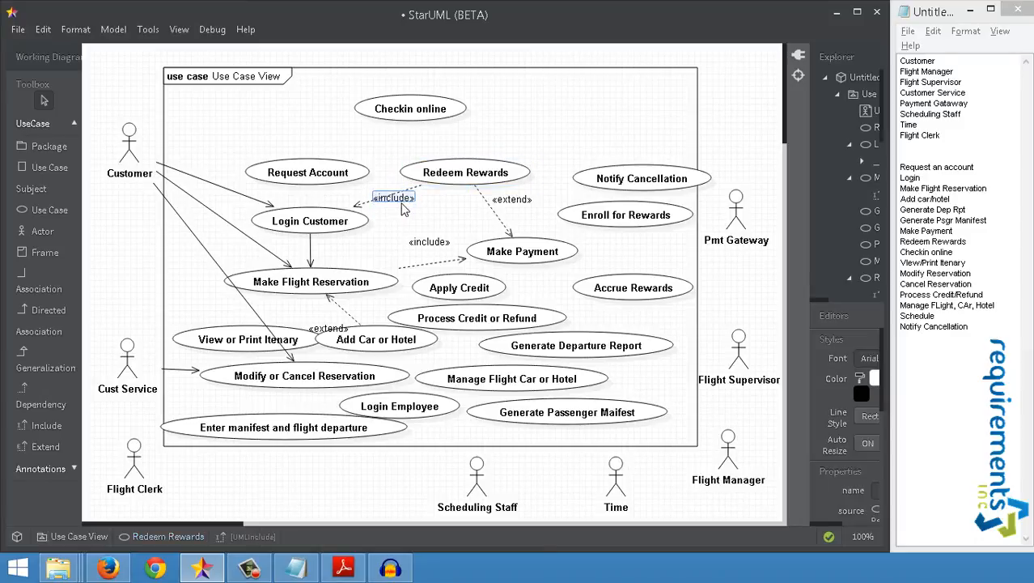
left_click(515, 210)
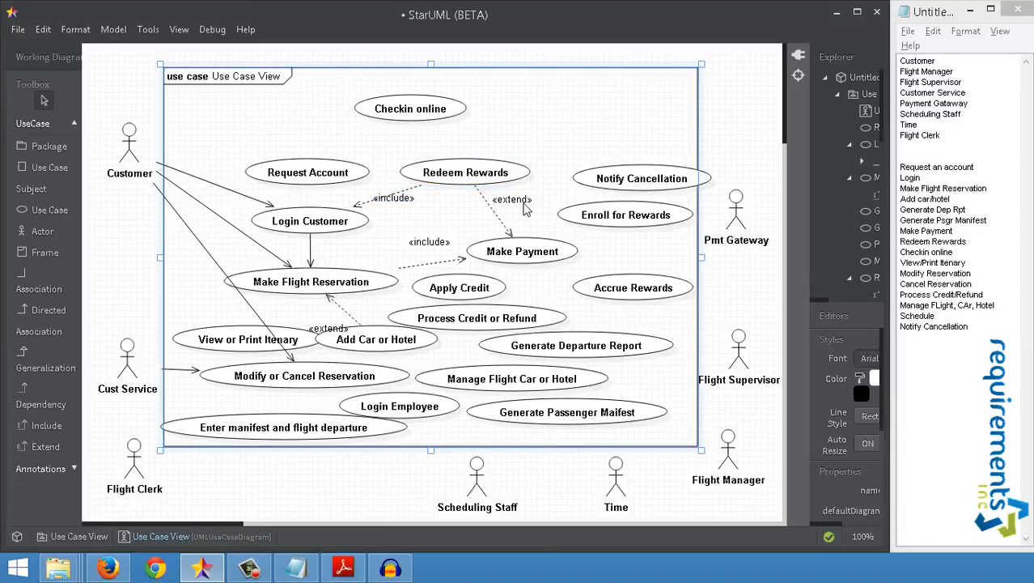
left_click_drag(521, 201, 515, 217)
Step: Draw an extend relationship from Apply Credit to Make Payment, leaving it unnamed
left_click(533, 260)
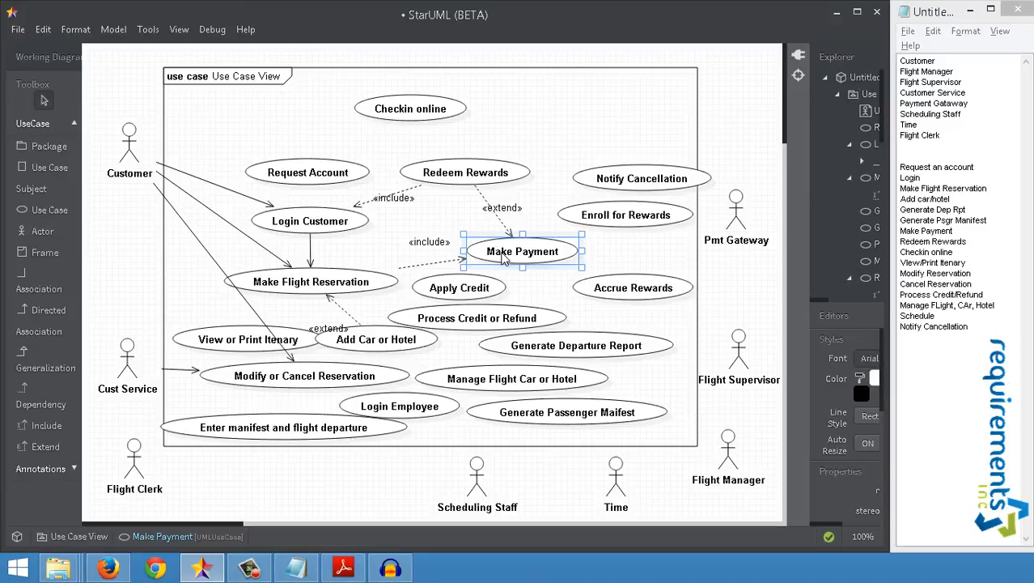
left_click(472, 293)
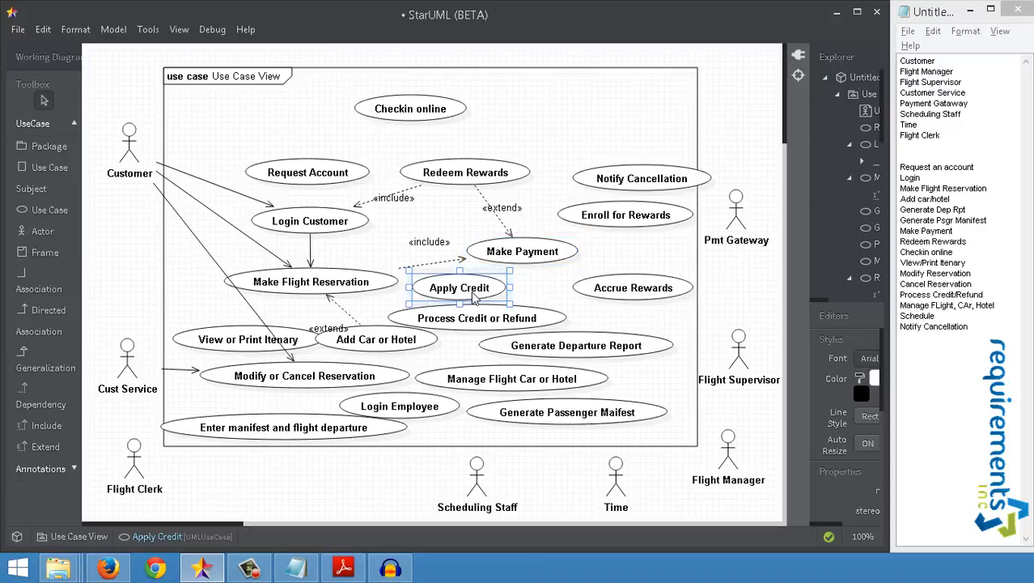
left_click(56, 446)
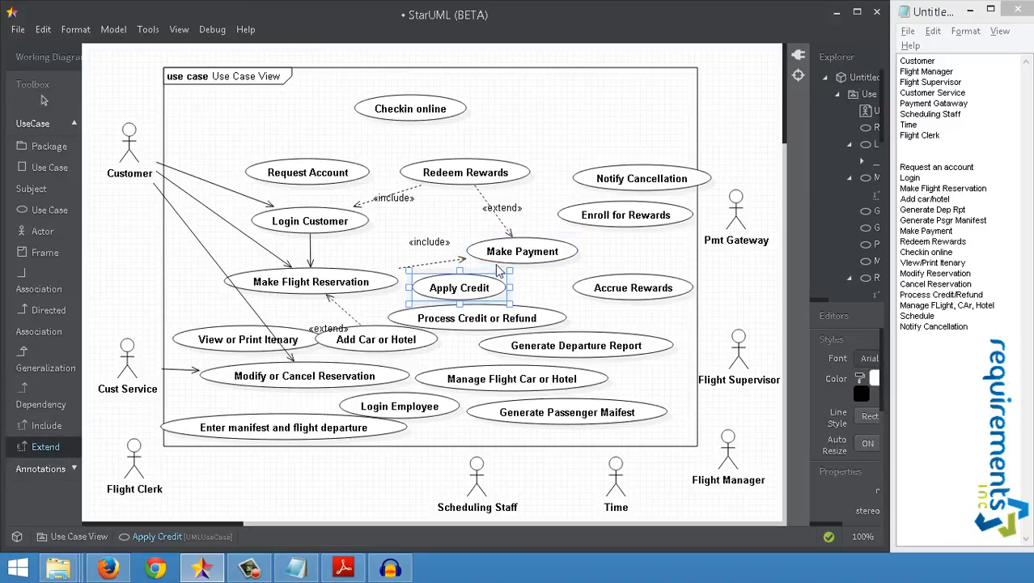
left_click_drag(472, 293, 528, 254)
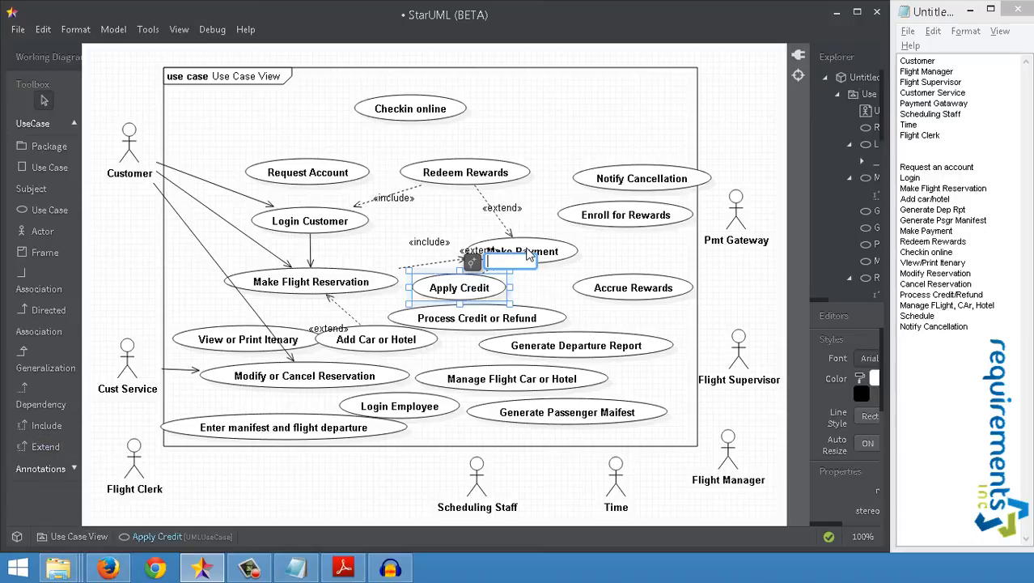
left_click(543, 288)
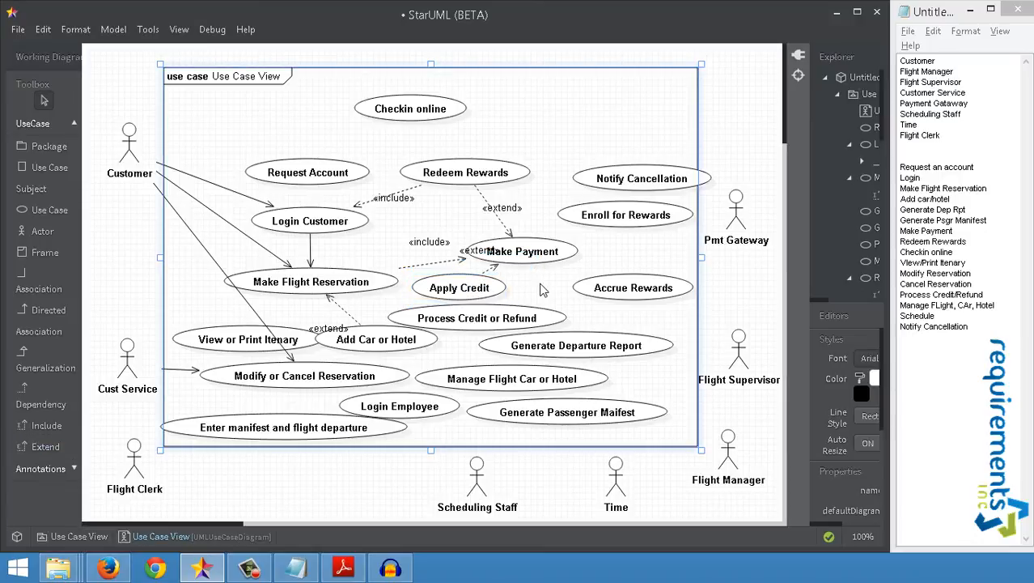
Step: Move Apply Credit to the right of Make Payment and shift Accrue Rewards down to sit below it
left_click(472, 291)
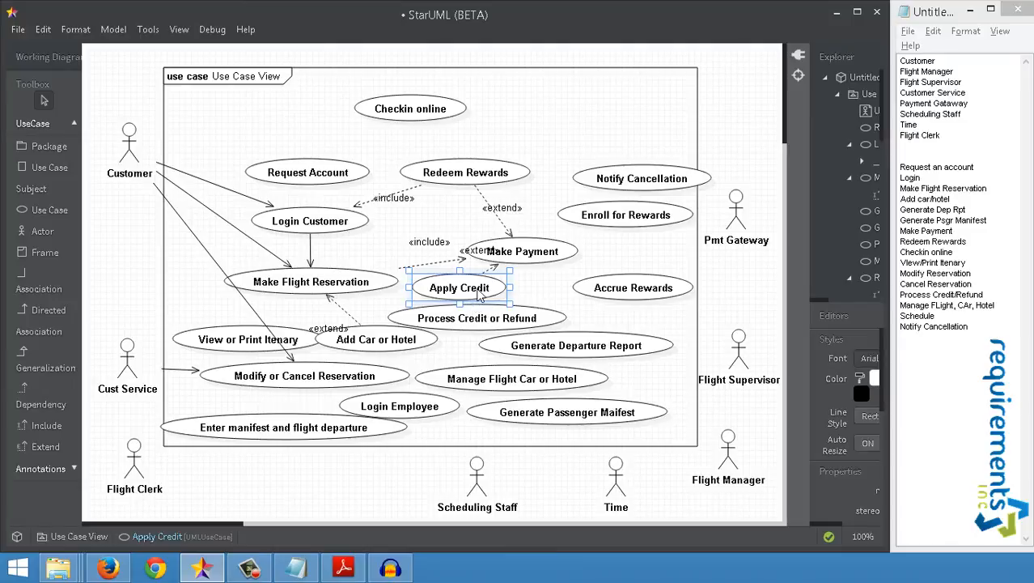
left_click_drag(479, 296, 667, 260)
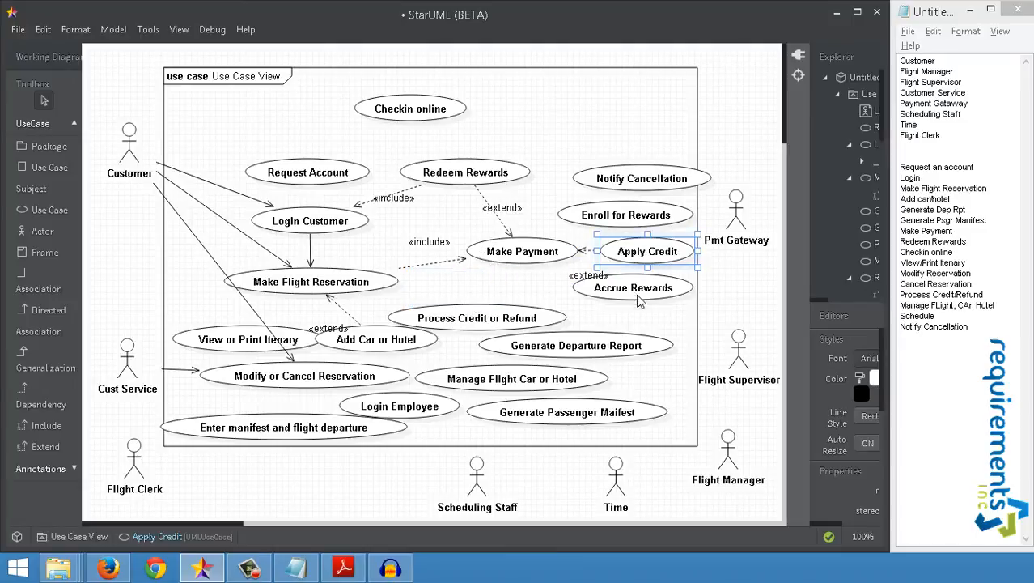
left_click_drag(639, 301, 633, 316)
left_click_drag(654, 258, 664, 281)
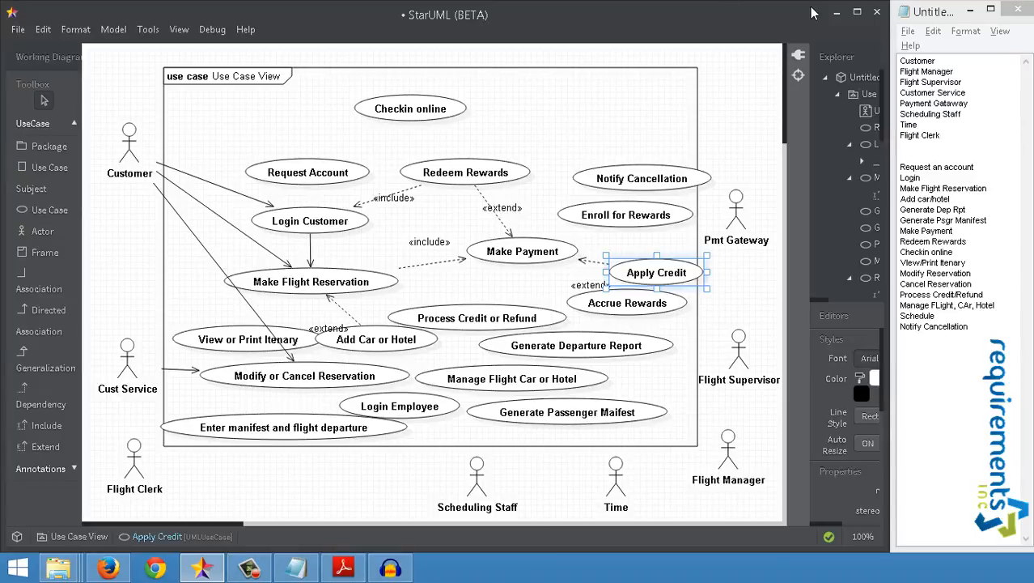
Step: Maximize the modelling window and select all elements of the diagram
left_click(857, 13)
left_click(641, 152)
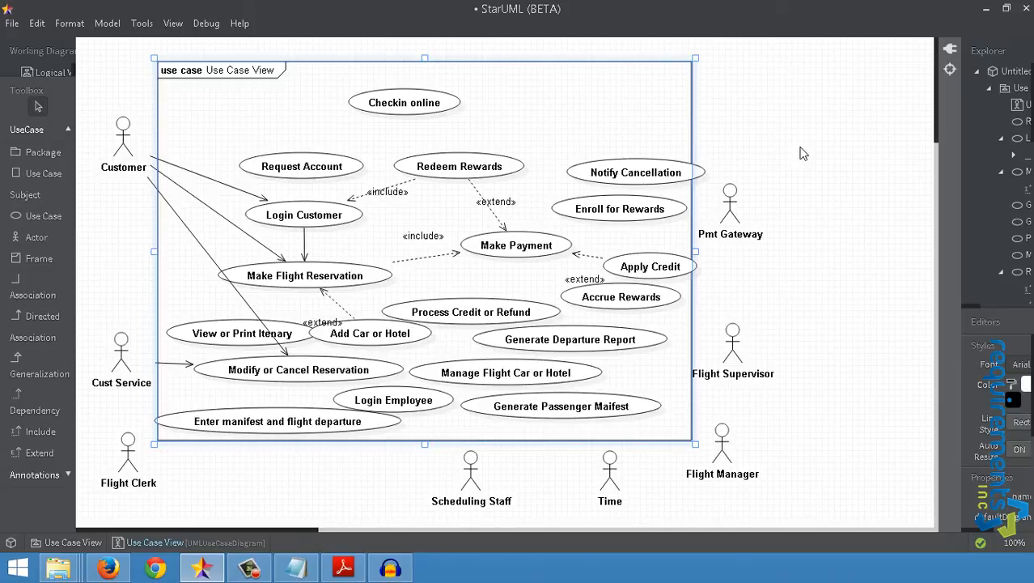
key("ctrl+a")
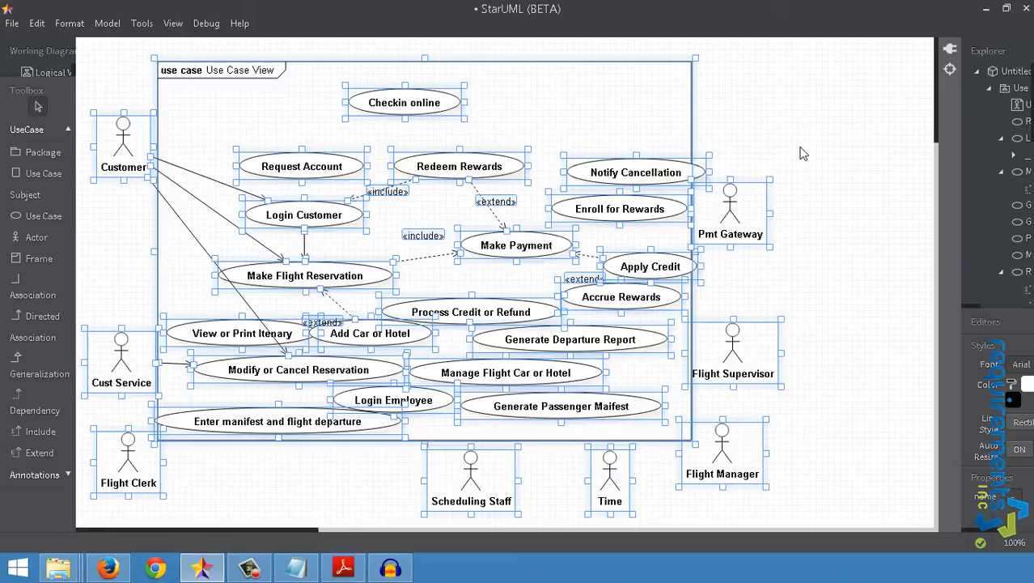